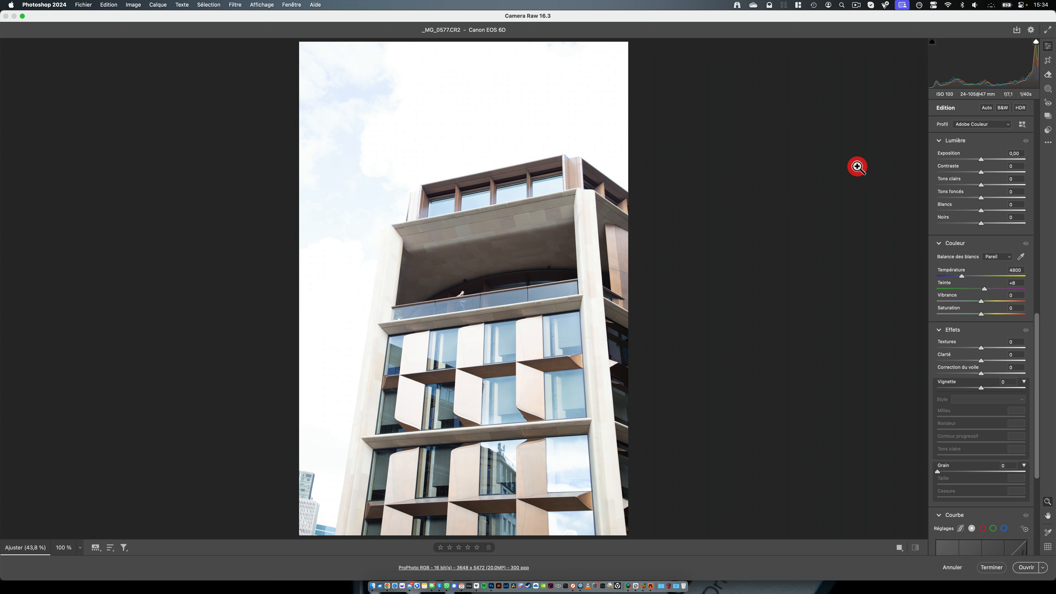
Try lower exposure values between -3.90 and -1.65 on the raw building photo.
{"action": "left_click_drag", "start_coordinate": [980, 159], "coordinate": [946, 159]}
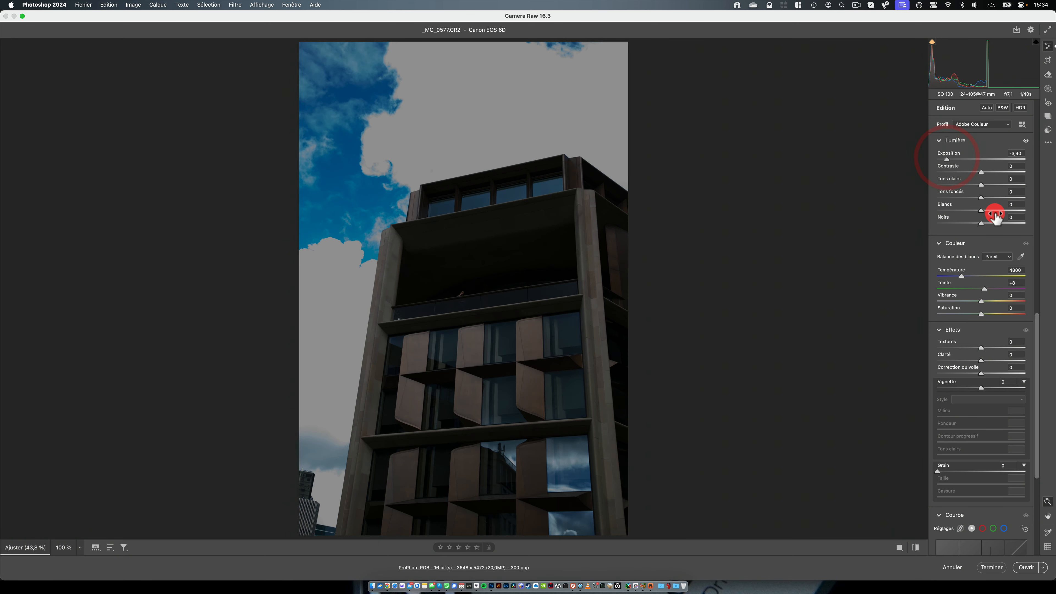
{"action": "left_click", "coordinate": [959, 160]}
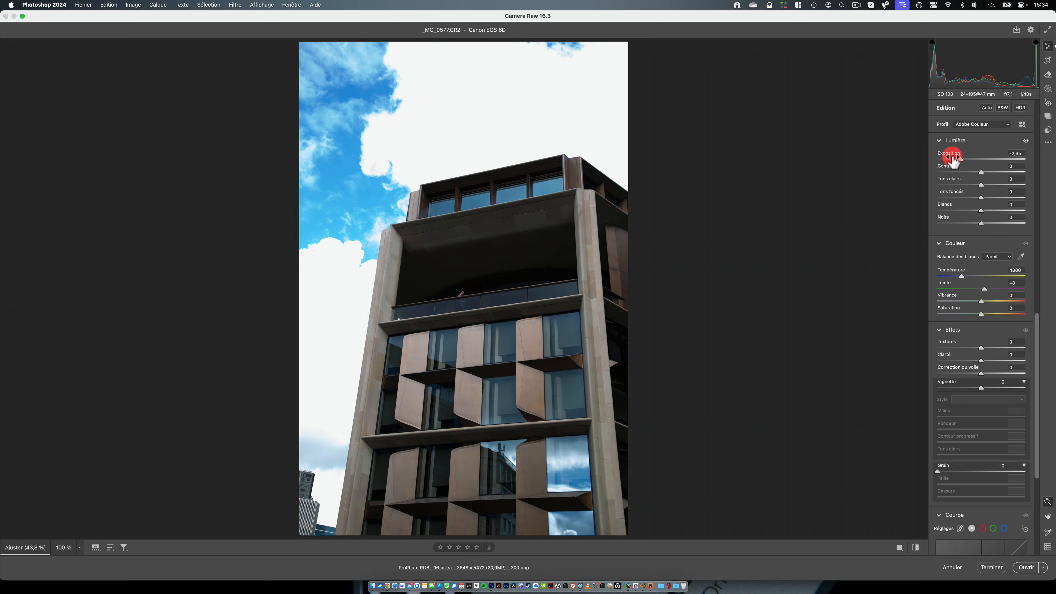
{"action": "left_click_drag", "start_coordinate": [952, 160], "coordinate": [961, 164]}
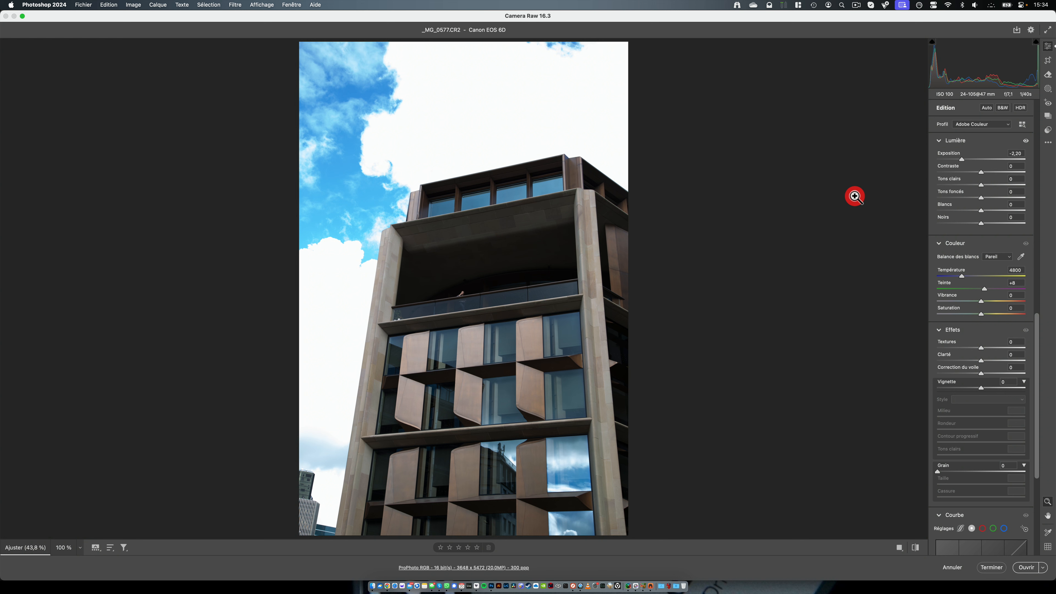
{"action": "mouse_move", "coordinate": [962, 160]}
{"action": "left_mouse_down"}
{"action": "mouse_move", "coordinate": [978, 160]}
{"action": "mouse_move", "coordinate": [958, 164]}
{"action": "mouse_move", "coordinate": [968, 163]}
{"action": "left_mouse_up"}
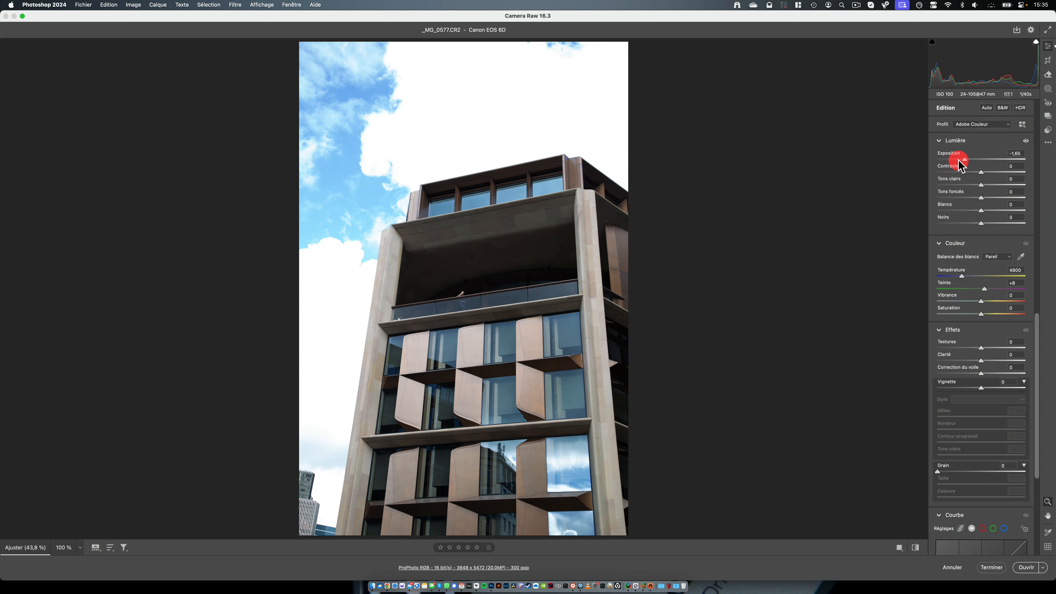
Try exposure values of -5.00 and -2.30 on the overexposed building photo.
{"action": "left_click_drag", "start_coordinate": [966, 159], "coordinate": [817, 145]}
{"action": "left_click_drag", "start_coordinate": [534, 170], "coordinate": [696, 81]}
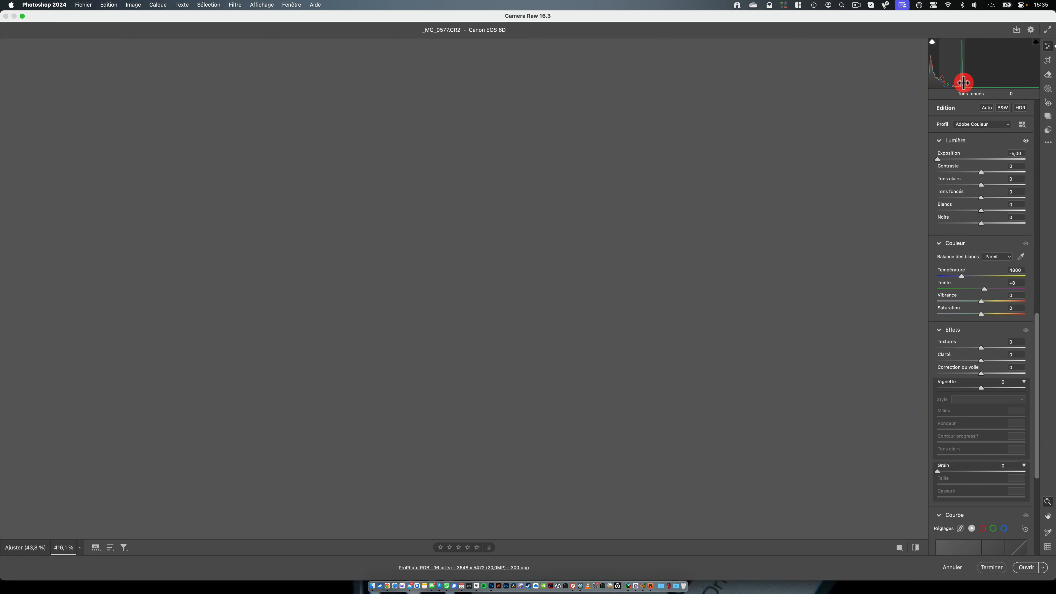
{"action": "left_click_drag", "start_coordinate": [973, 159], "coordinate": [962, 159]}
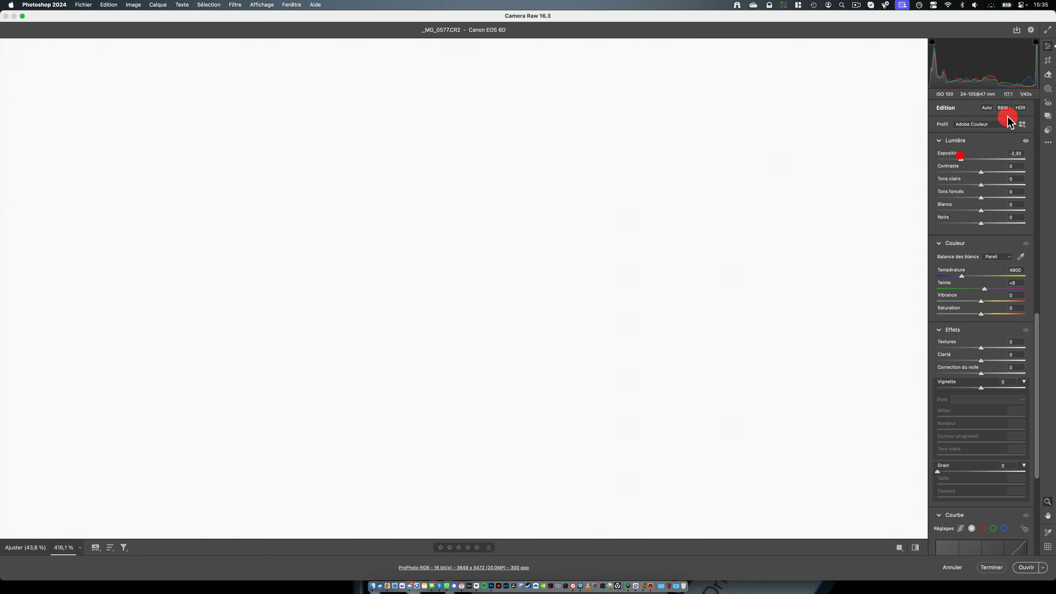
{"action": "left_click_drag", "start_coordinate": [630, 191], "coordinate": [434, 224]}
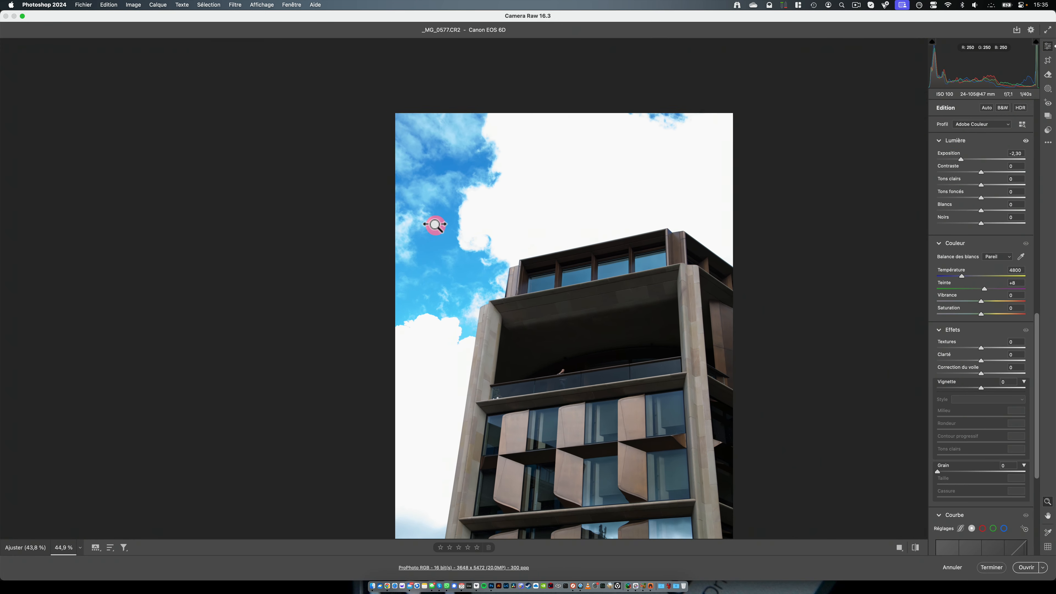
{"action": "left_click_drag", "start_coordinate": [514, 290], "coordinate": [530, 197]}
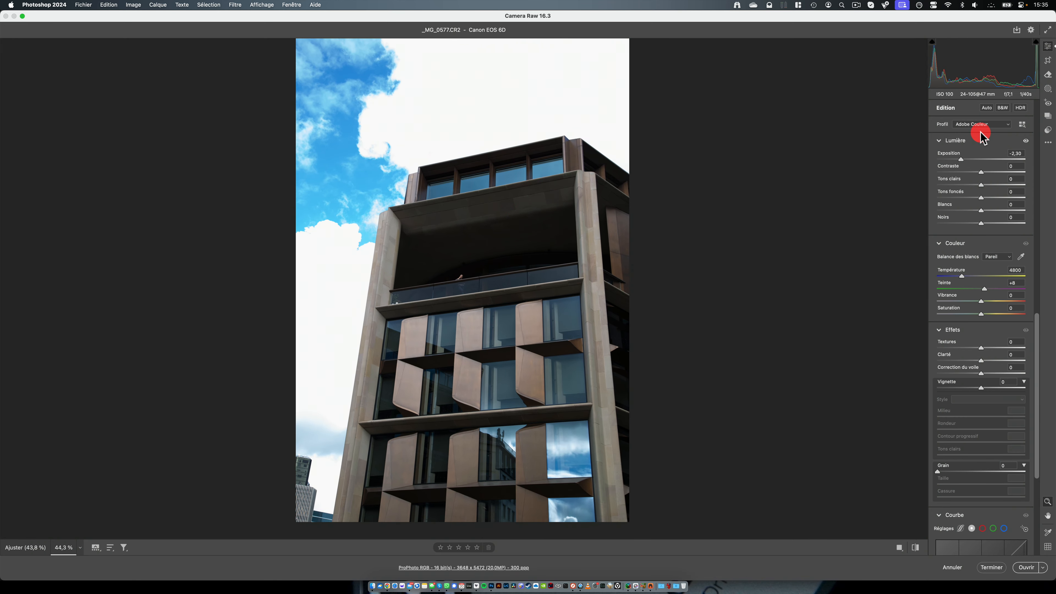
Set exposure to -1.75, contrast to +13, dark tones (Tons foncés) to +59 and vibrance to +50.
{"action": "left_click_drag", "start_coordinate": [962, 159], "coordinate": [1007, 198]}
{"action": "left_click", "coordinate": [965, 160]}
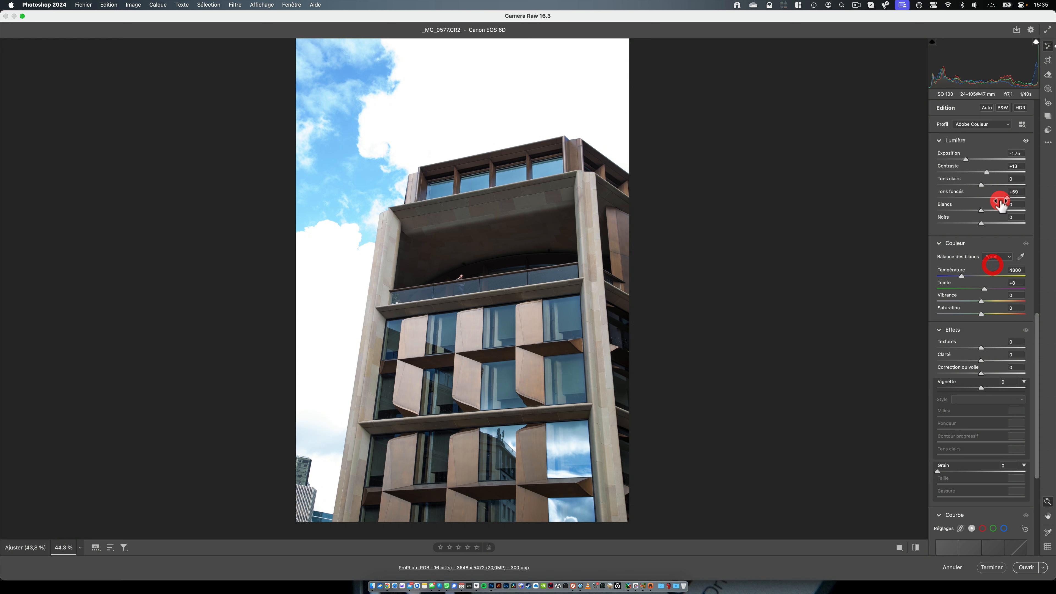
{"action": "left_click_drag", "start_coordinate": [981, 301], "coordinate": [1006, 300]}
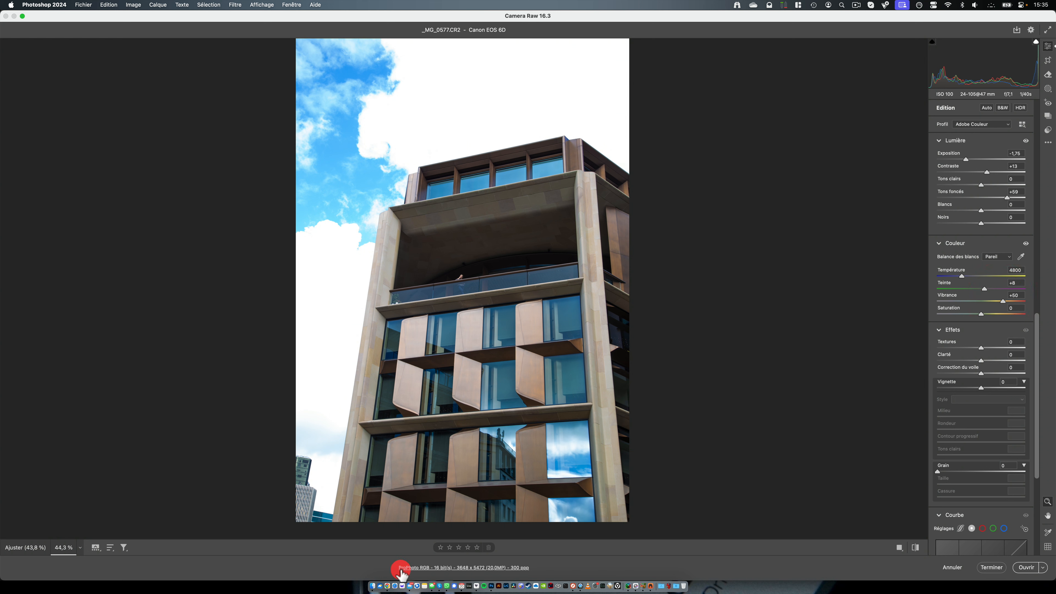
Open the developed raw photo in Photoshop, keeping its embedded ProPhoto RGB profile.
{"action": "left_click", "coordinate": [1026, 567]}
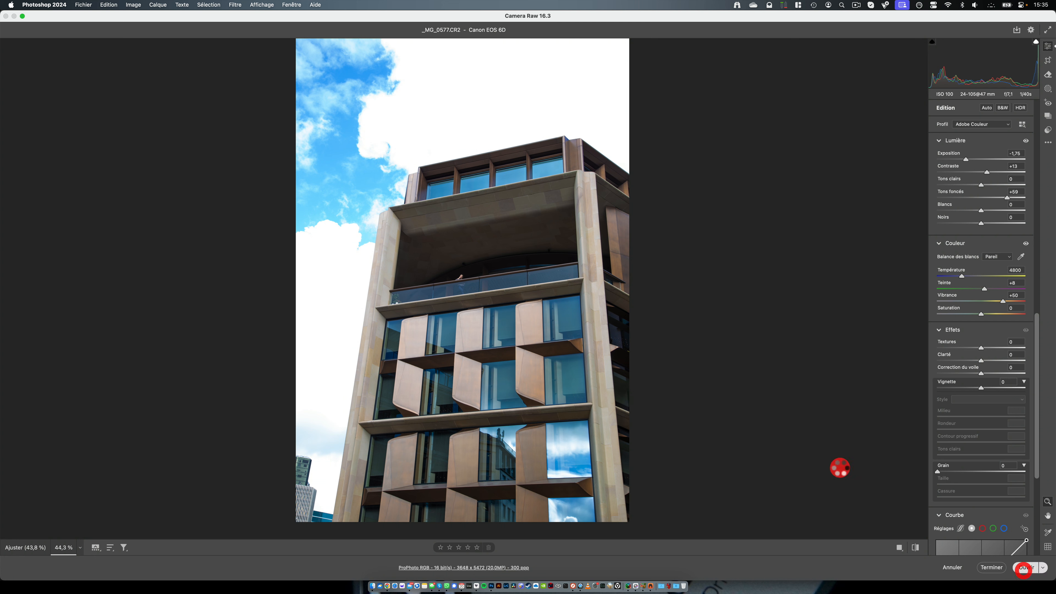
{"action": "left_click", "coordinate": [522, 268]}
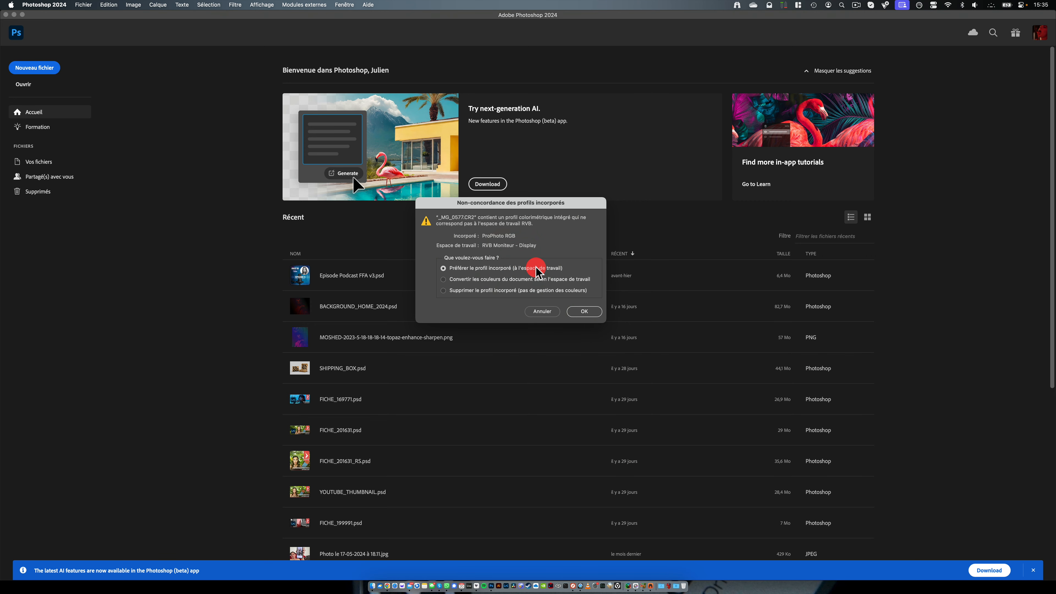
{"action": "left_click", "coordinate": [582, 311]}
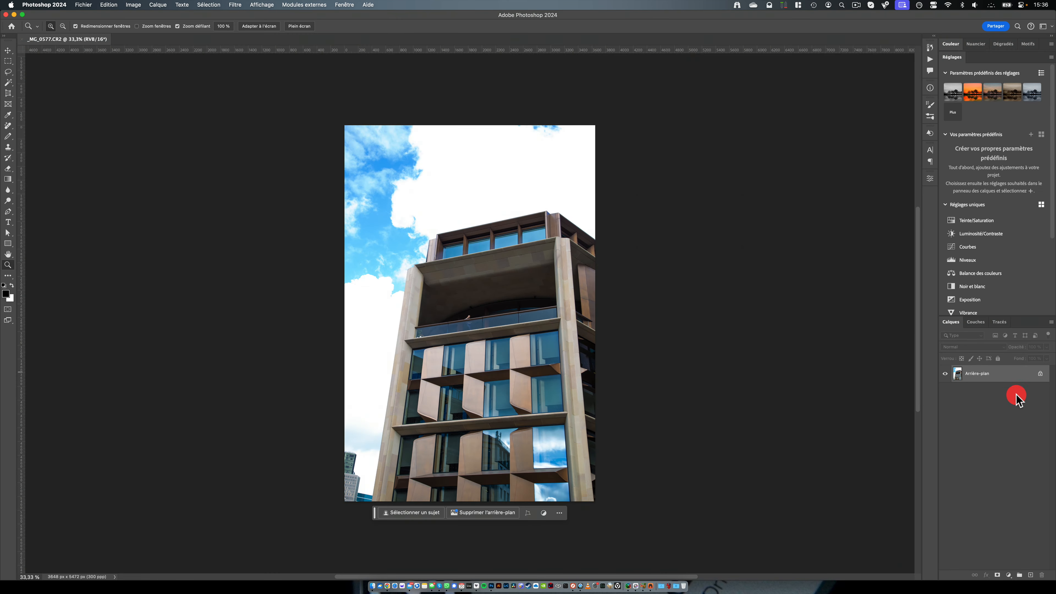
Unlock the background layer and duplicate it.
{"action": "left_click", "coordinate": [1039, 373]}
{"action": "key", "text": "super+j"}
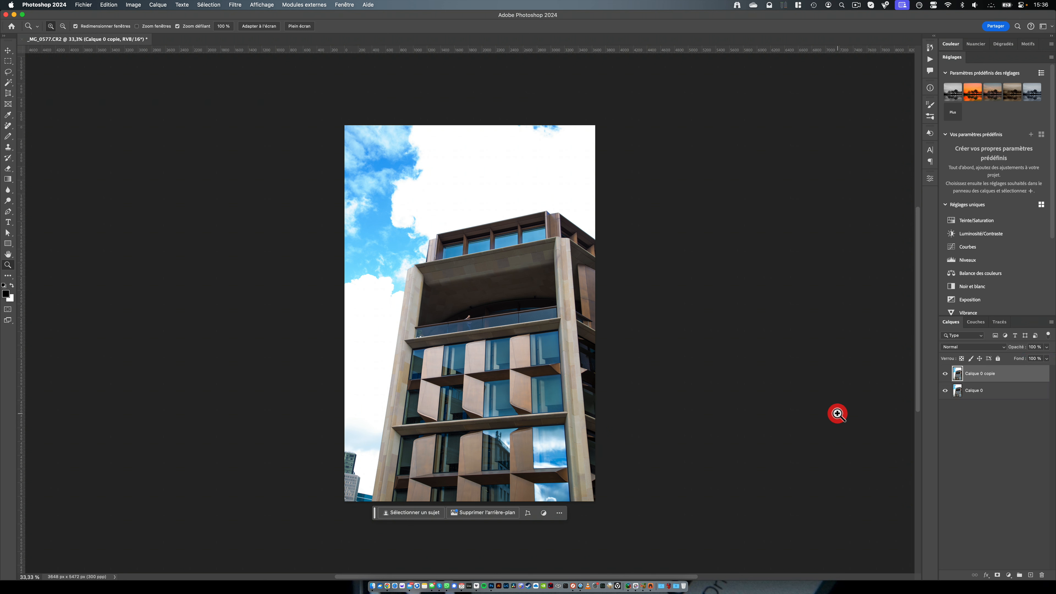
Rename the lower layer SAVE and the duplicate above it TRAVAIL.
{"action": "left_click", "coordinate": [974, 391]}
{"action": "type", "text": "SAVE"}
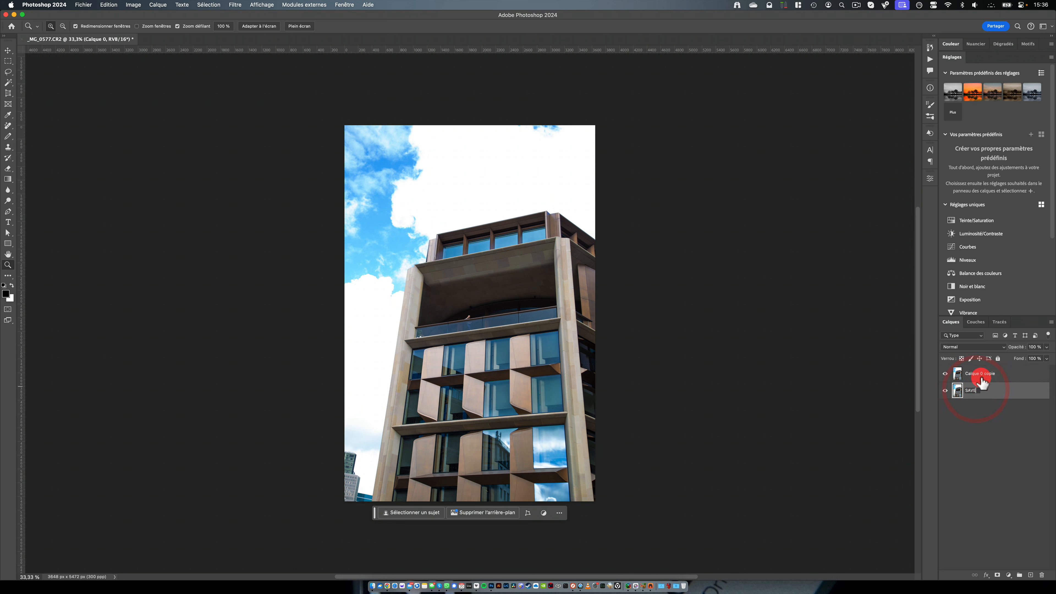
{"action": "key", "text": "Return"}
{"action": "double_click", "coordinate": [981, 373]}
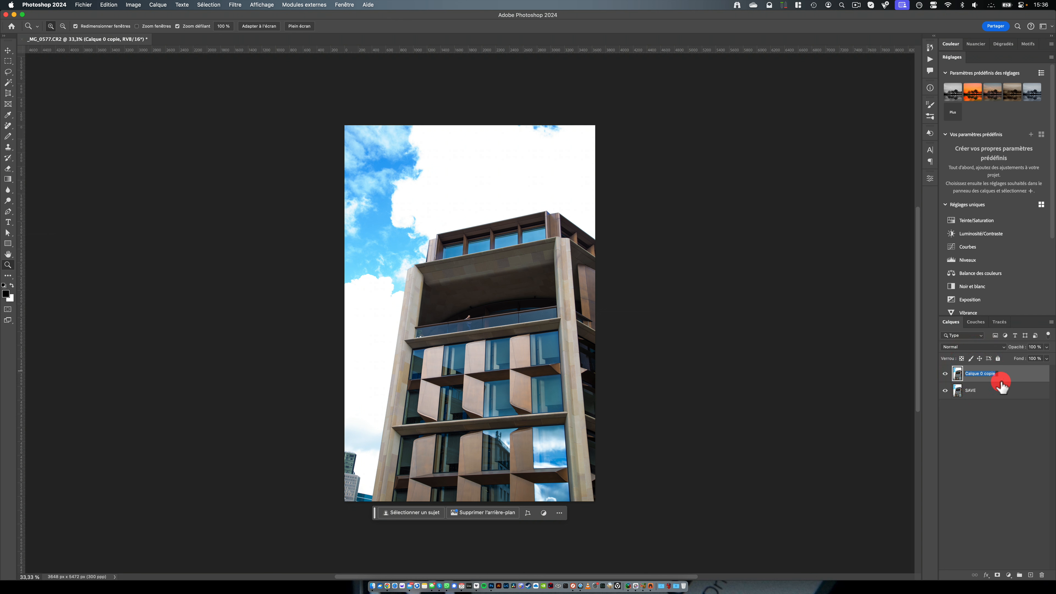
{"action": "key", "text": "Caps_Lock"}
{"action": "type", "text": "TRAVAIL"}
{"action": "key", "text": "Return"}
{"action": "key", "text": "Caps_Lock"}
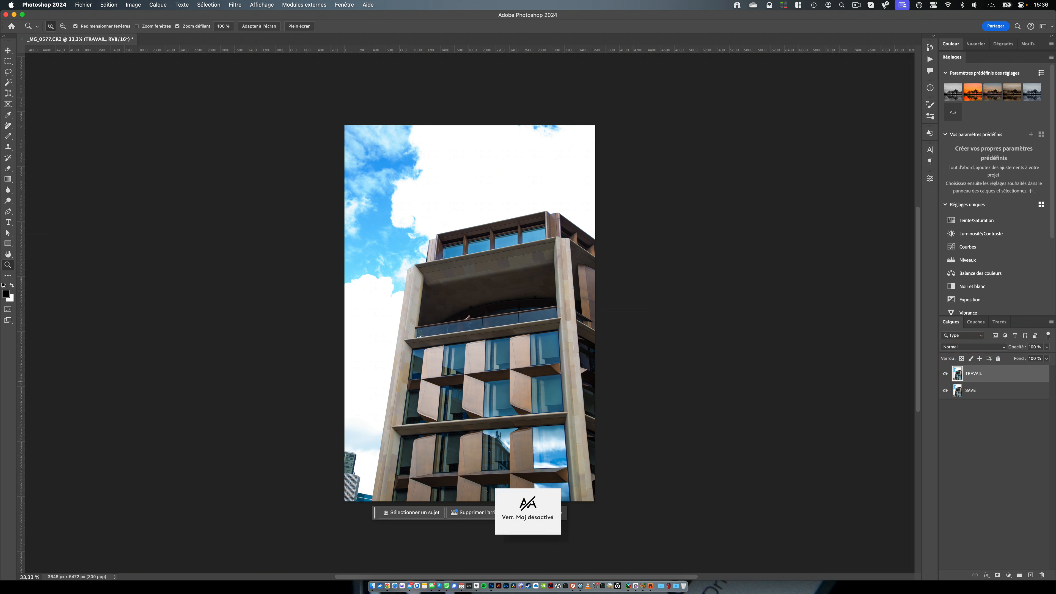
Hide the SAVE layer and start Sky Replacement on the TRAVAIL layer, keeping the photo unobstructed.
{"action": "left_click", "coordinate": [1008, 411]}
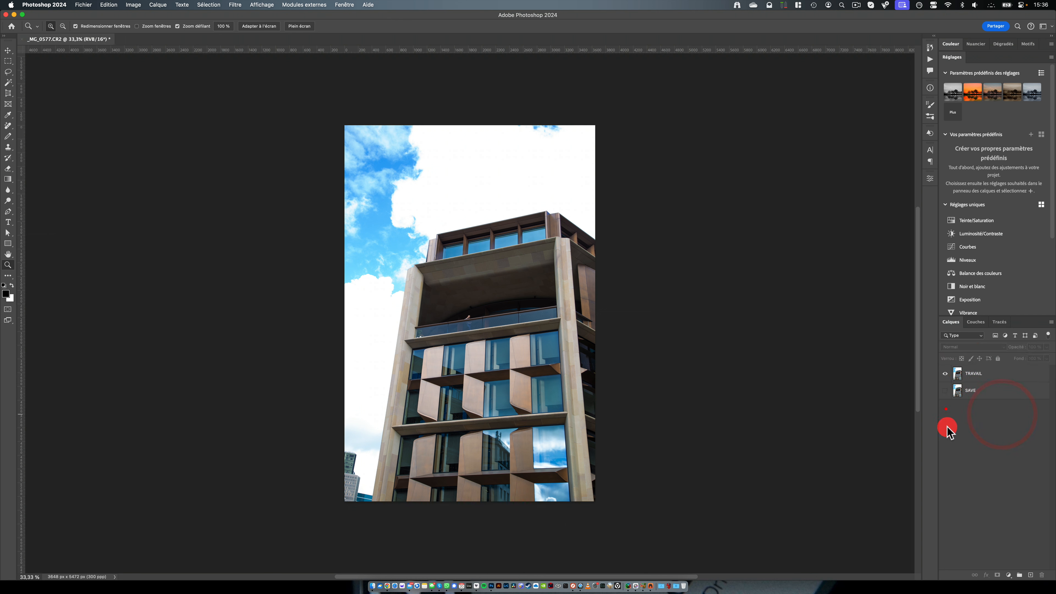
{"action": "left_click", "coordinate": [960, 379]}
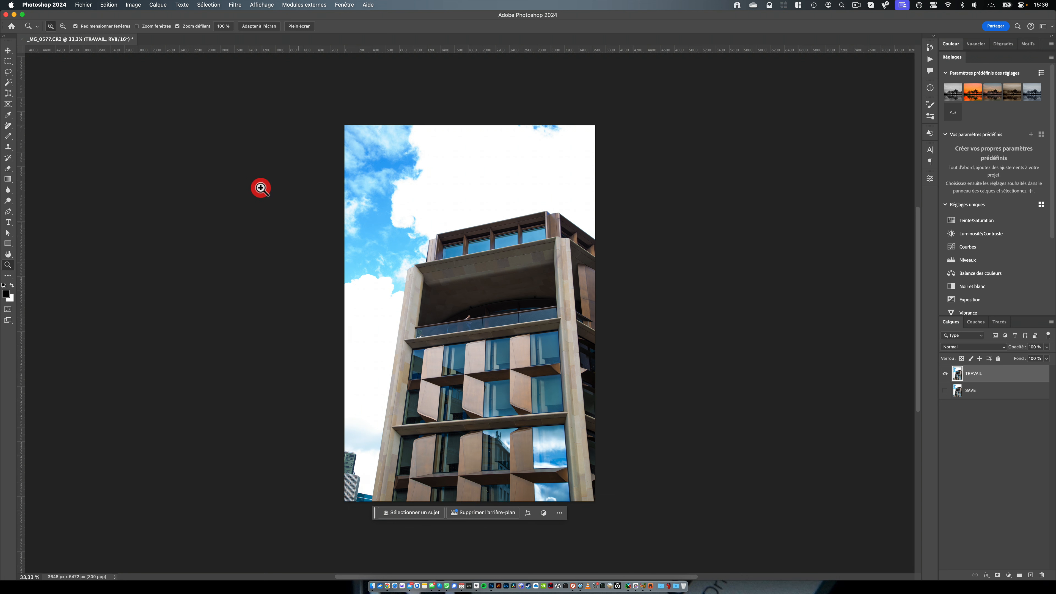
{"action": "left_click", "coordinate": [111, 4]}
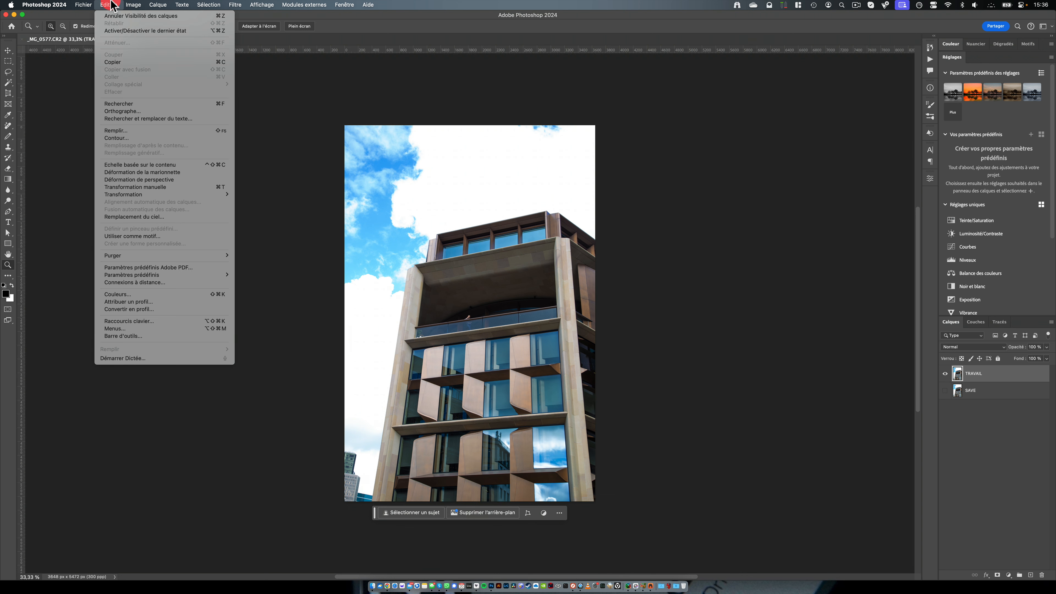
{"action": "left_click", "coordinate": [161, 216]}
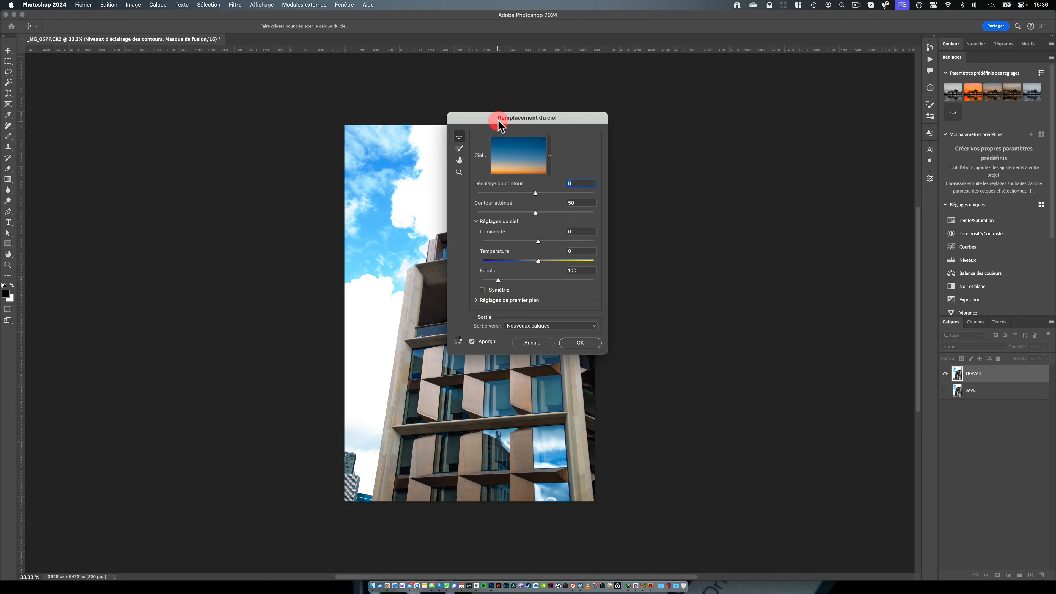
{"action": "left_click_drag", "start_coordinate": [495, 121], "coordinate": [198, 153]}
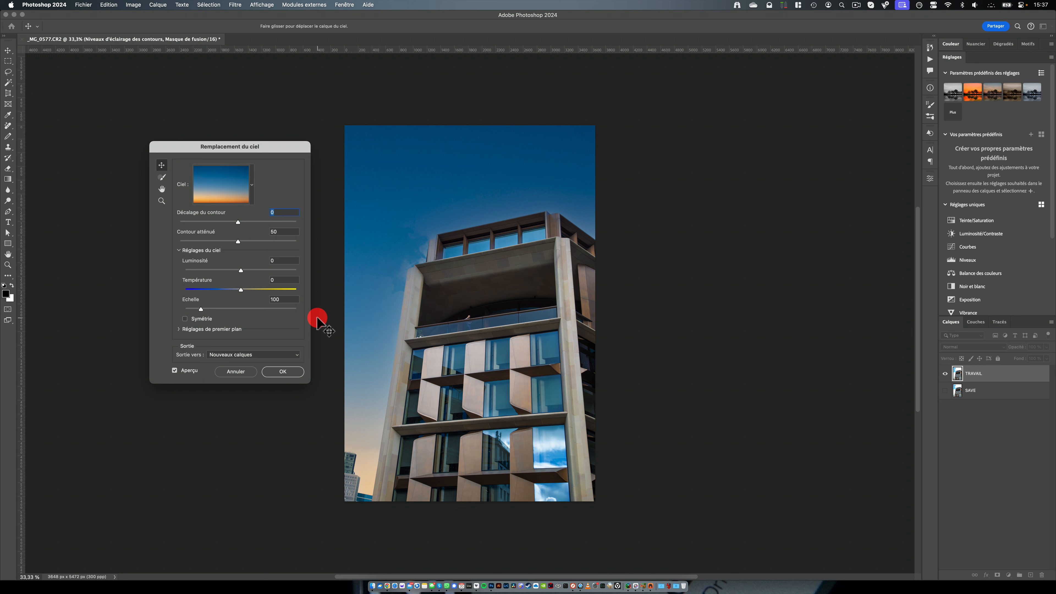
Replace the sky with the deep blue preset with small scattered white clouds, output to new layers.
{"action": "left_click", "coordinate": [252, 194]}
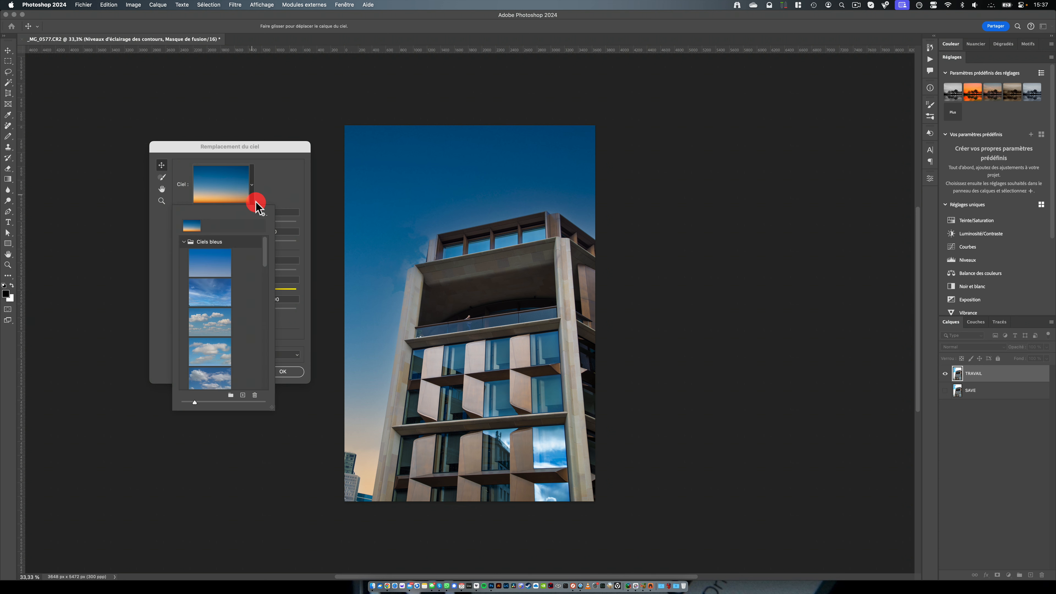
{"action": "left_click_drag", "start_coordinate": [266, 237], "coordinate": [265, 257]}
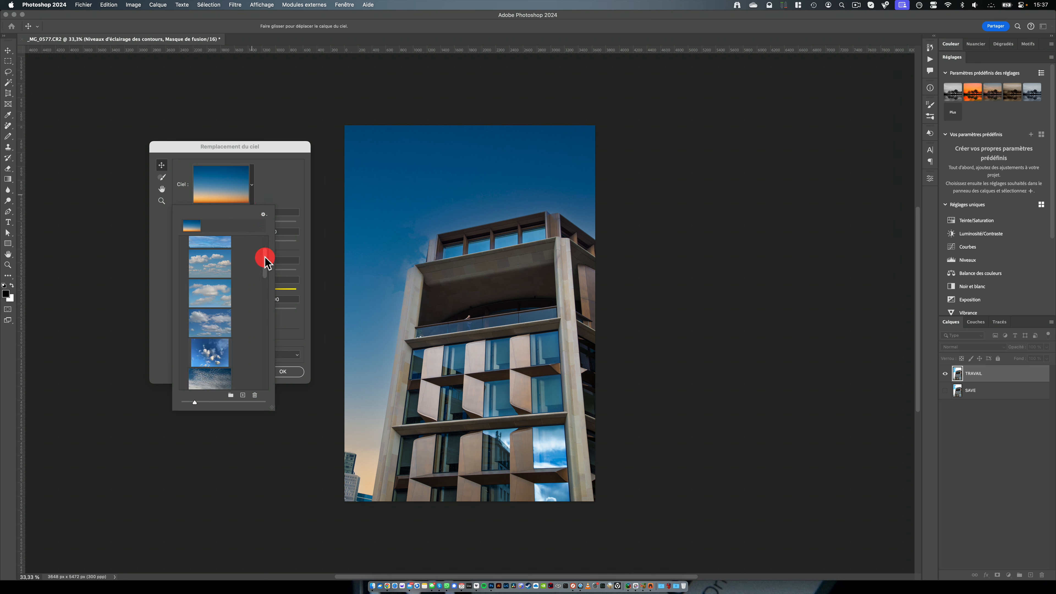
{"action": "left_click", "coordinate": [208, 354]}
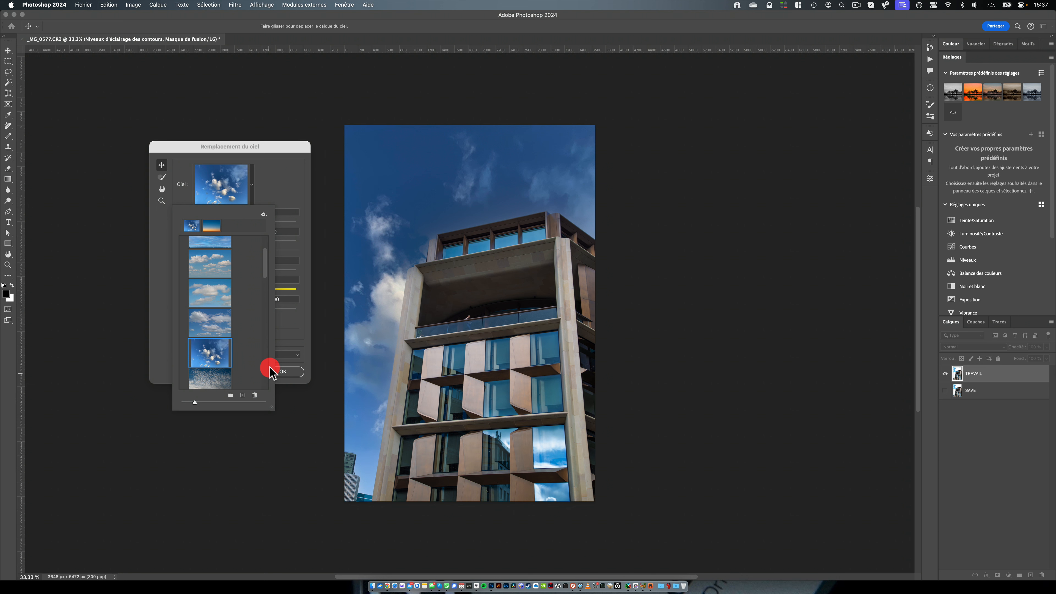
{"action": "left_click", "coordinate": [282, 192]}
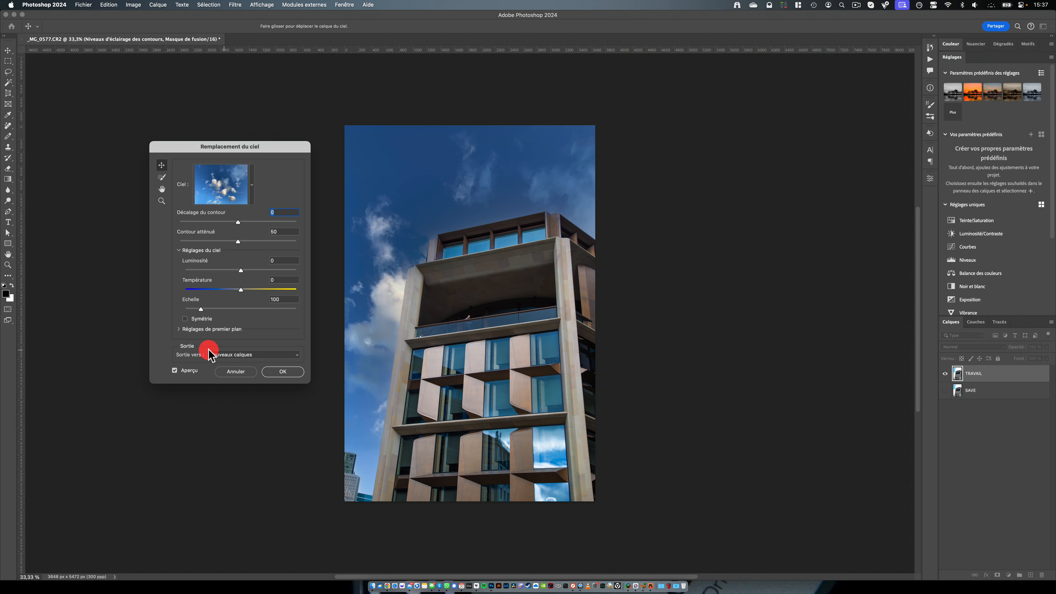
{"action": "left_click", "coordinate": [282, 372]}
Toggle the Ciel layer's visibility to compare the photo with and without the new sky.
{"action": "key", "text": "z"}
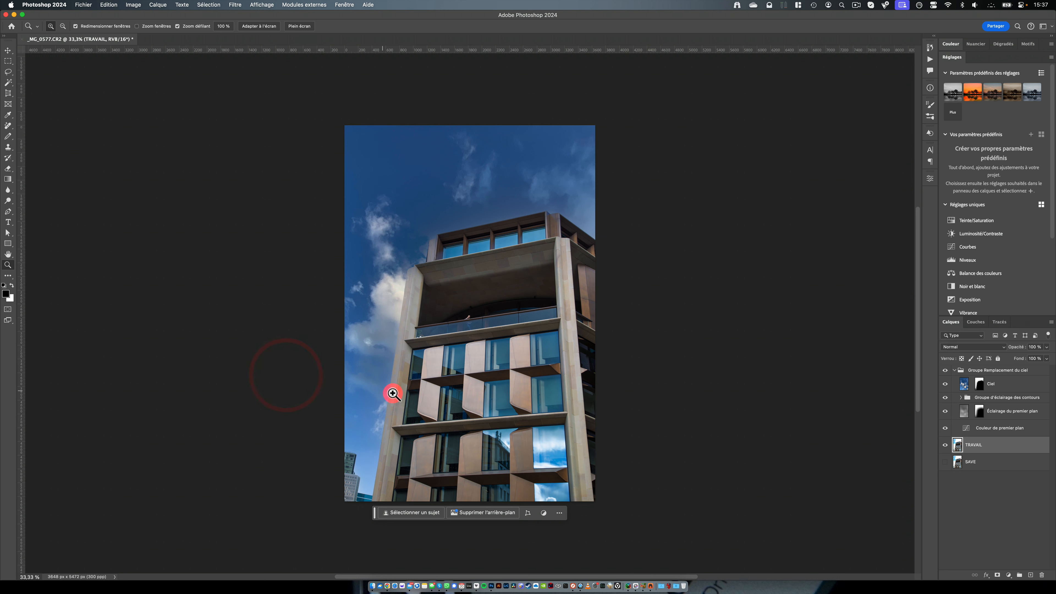
{"action": "left_click", "coordinate": [958, 386]}
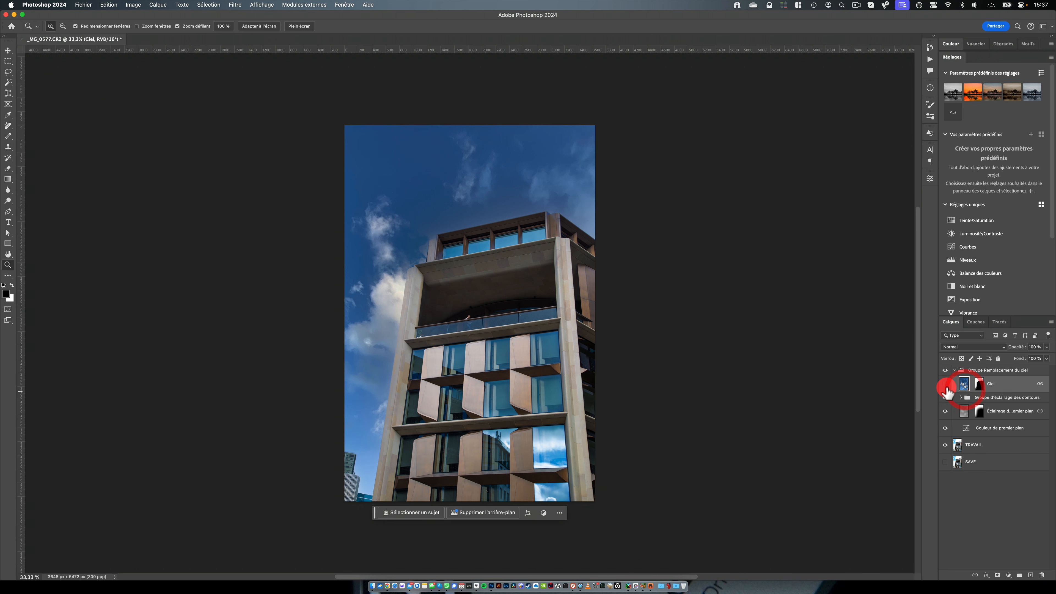
{"action": "left_click", "coordinate": [946, 384]}
{"action": "left_click", "coordinate": [945, 384]}
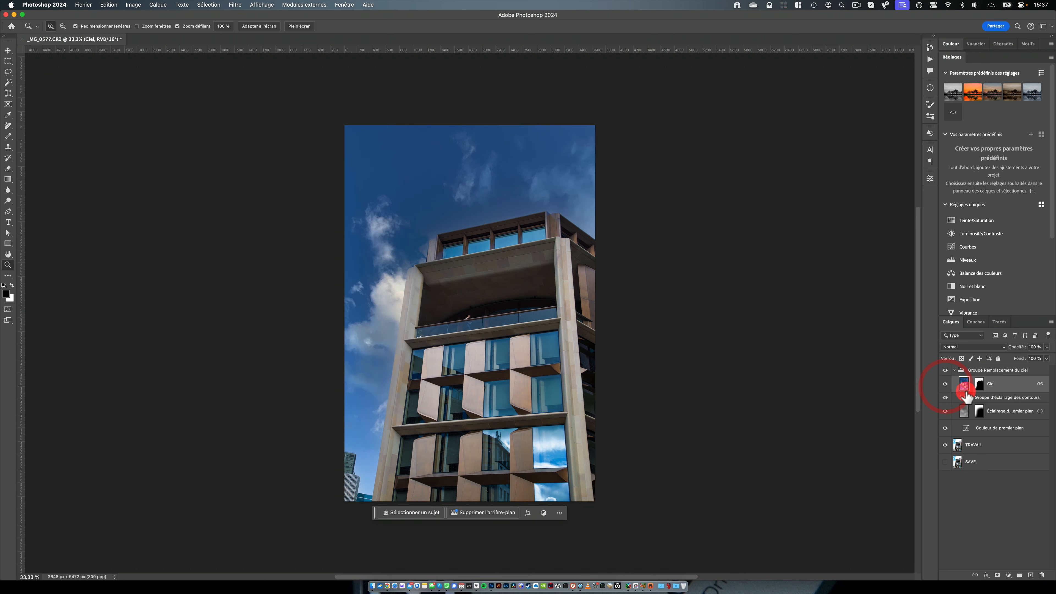
Display the Ciel layer's mask alone and examine its edges along the building's roofline.
{"action": "left_click", "coordinate": [979, 385], "text": "alt"}
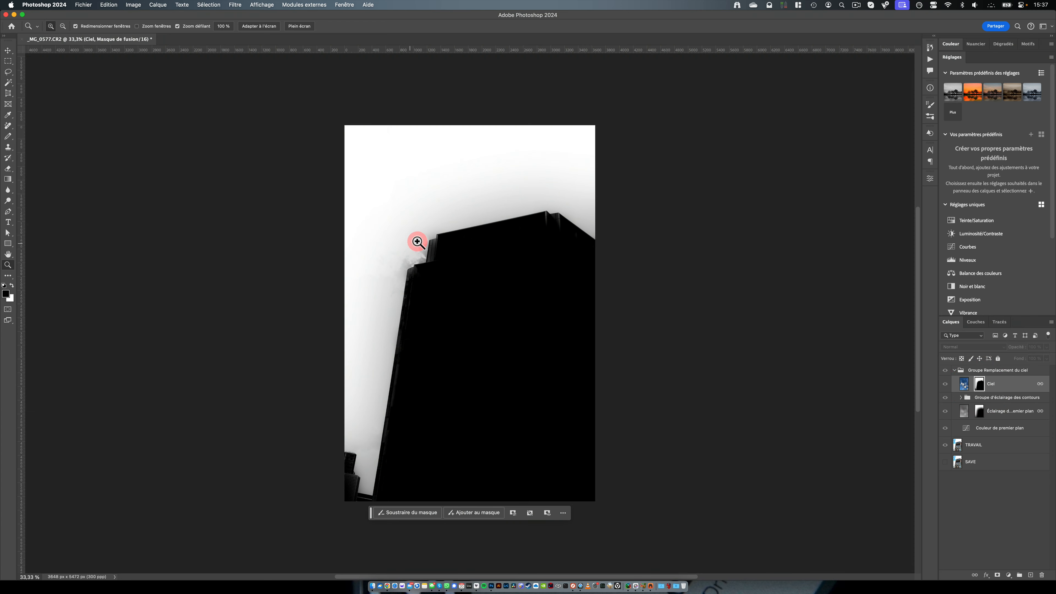
{"action": "left_click_drag", "start_coordinate": [417, 241], "coordinate": [464, 216]}
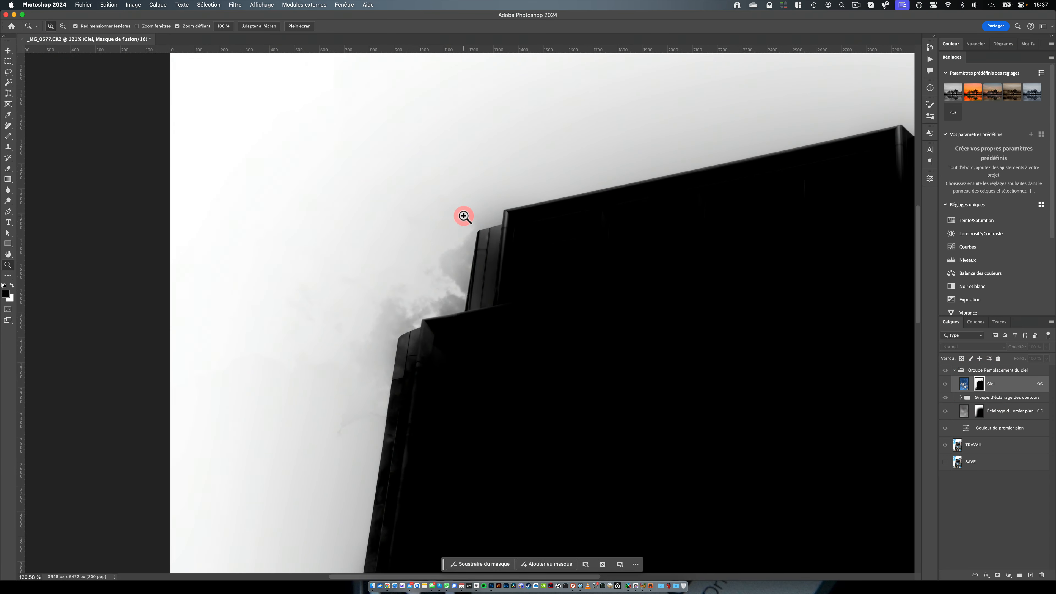
{"action": "left_click", "coordinate": [979, 387]}
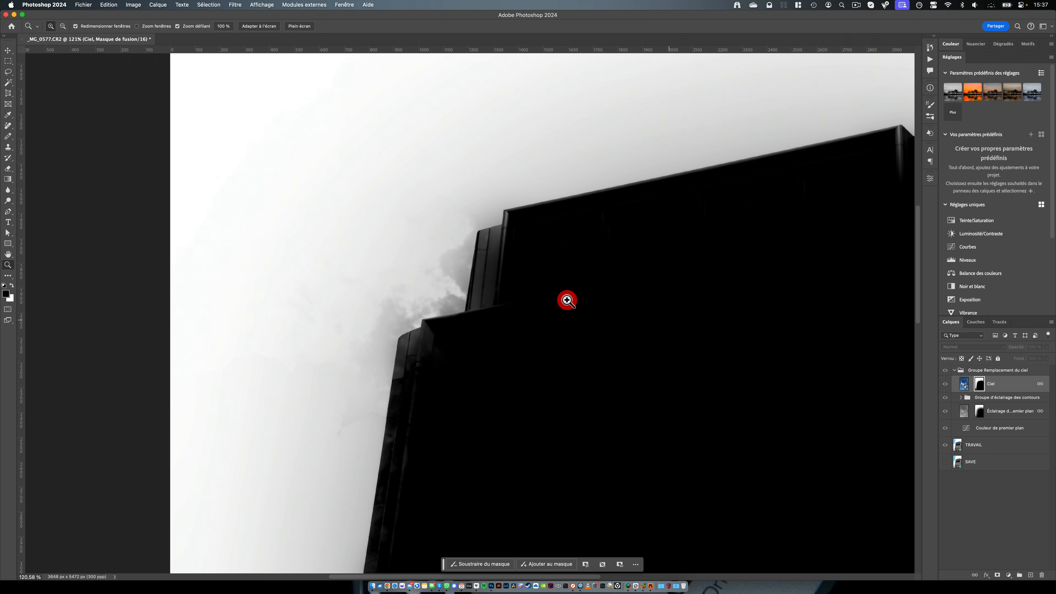
{"action": "left_click_drag", "start_coordinate": [505, 405], "coordinate": [470, 465]}
{"action": "mouse_move", "coordinate": [690, 318]}
{"action": "left_mouse_down"}
{"action": "mouse_move", "coordinate": [282, 267]}
{"action": "mouse_move", "coordinate": [299, 244]}
{"action": "left_mouse_up"}
Switch to the Brush tool, enlarge it and paint black over the grey streaks beneath the roof's right-hand corner in the Ciel mask.
{"action": "key", "text": "b"}
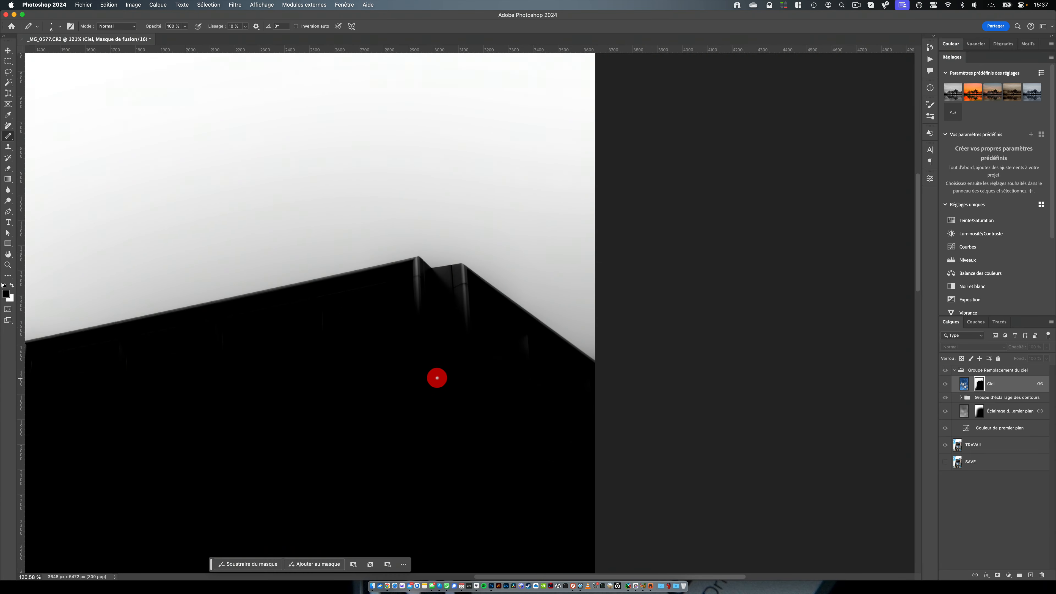
{"action": "mouse_move", "coordinate": [440, 376]}
{"action": "left_mouse_down"}
{"action": "mouse_move", "coordinate": [490, 313]}
{"action": "mouse_move", "coordinate": [490, 212]}
{"action": "left_mouse_up"}
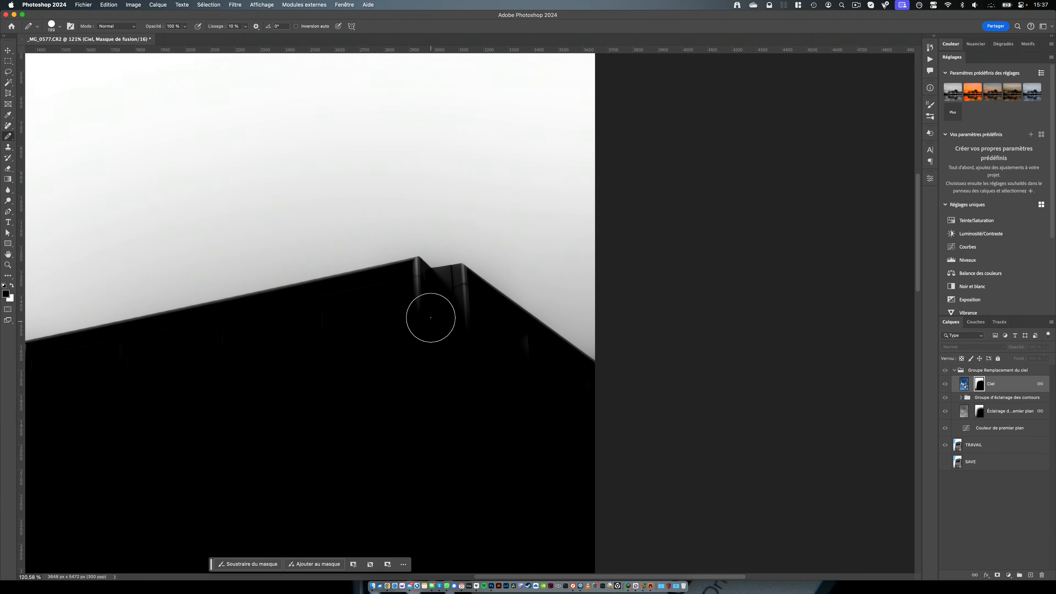
{"action": "left_click", "coordinate": [12, 145]}
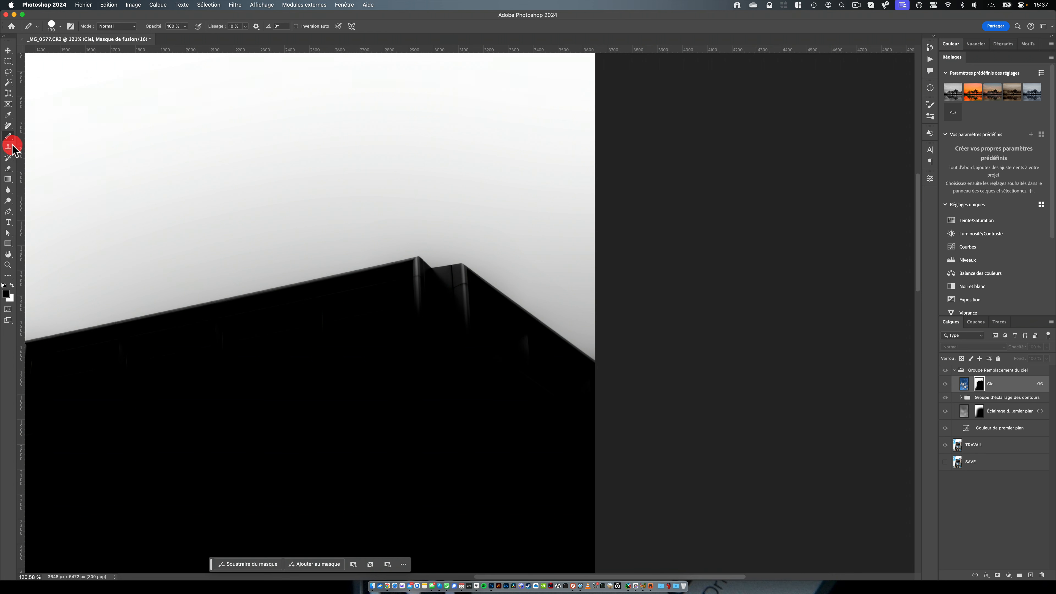
{"action": "left_click", "coordinate": [52, 139]}
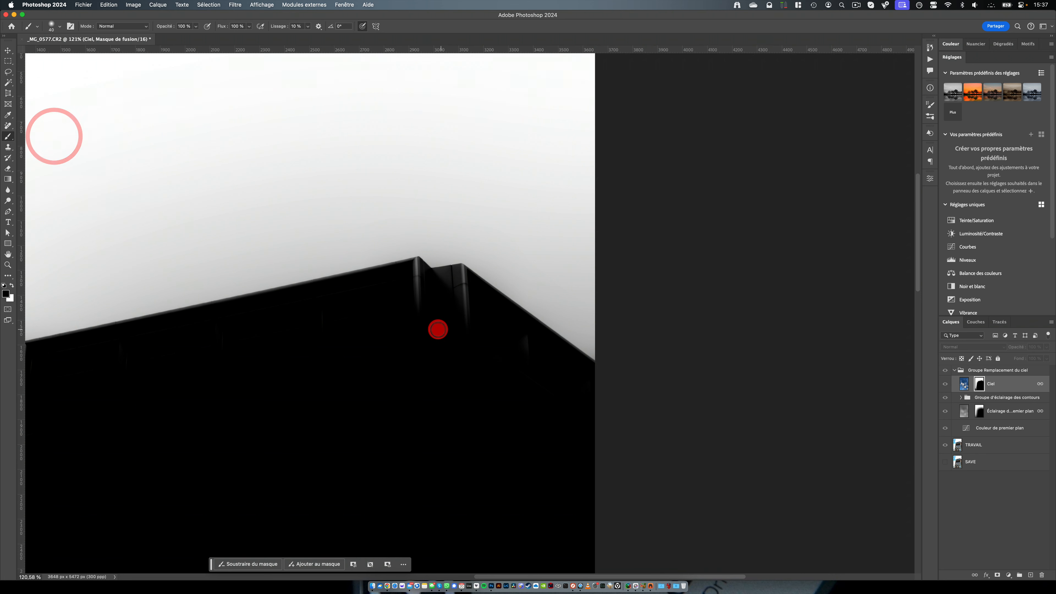
{"action": "left_click_drag", "start_coordinate": [433, 354], "coordinate": [465, 309]}
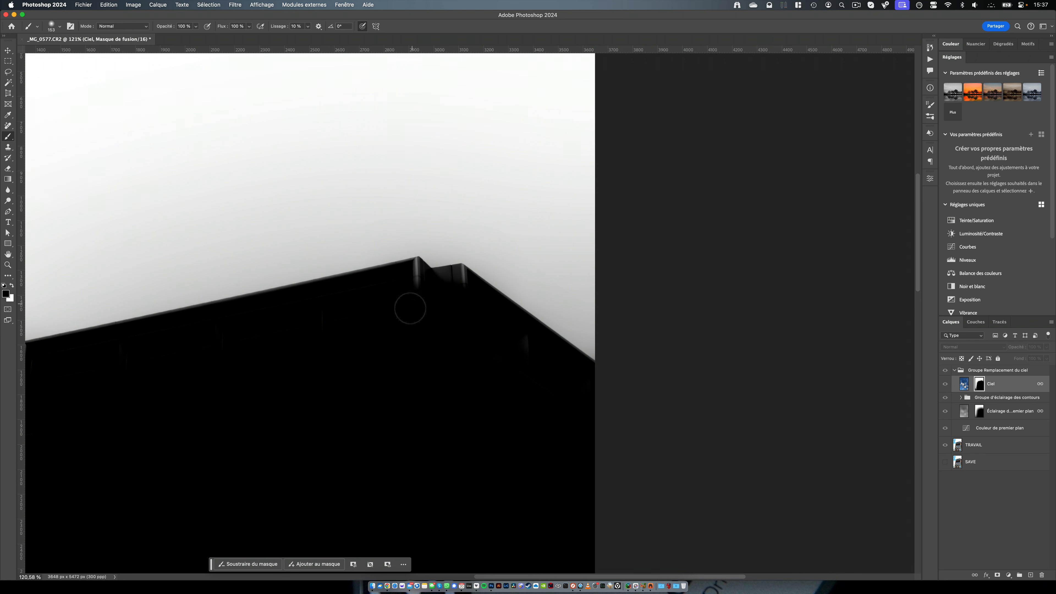
Paint black over the lower grey area of the recessed wall beside the building's left corner.
{"action": "left_click_drag", "start_coordinate": [247, 349], "coordinate": [681, 222]}
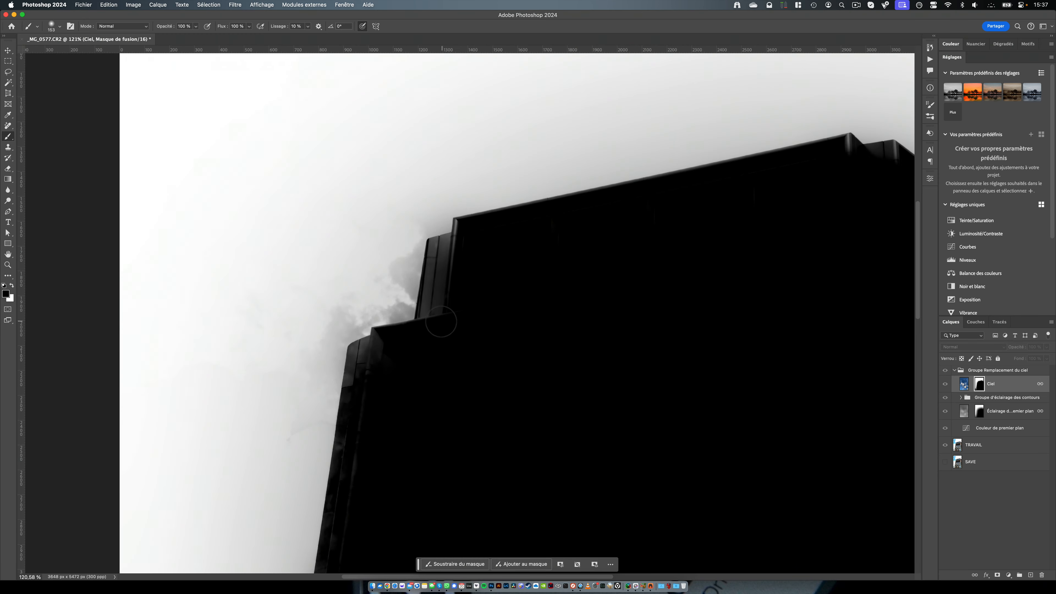
{"action": "left_click_drag", "start_coordinate": [441, 294], "coordinate": [413, 302]}
{"action": "left_click_drag", "start_coordinate": [454, 261], "coordinate": [500, 227]}
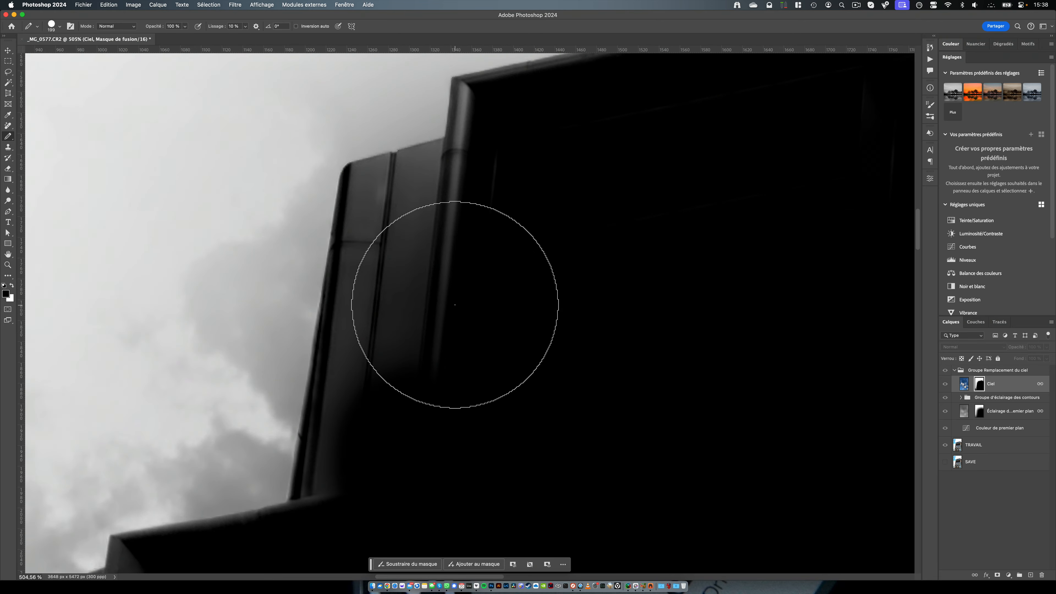
With a smaller brush, draw a straight black line along the recessed wall's outer edge, from its base to its upper corner.
{"action": "key", "text": "shift+b"}
{"action": "key", "text": "shift+b"}
{"action": "key", "text": "shift+b"}
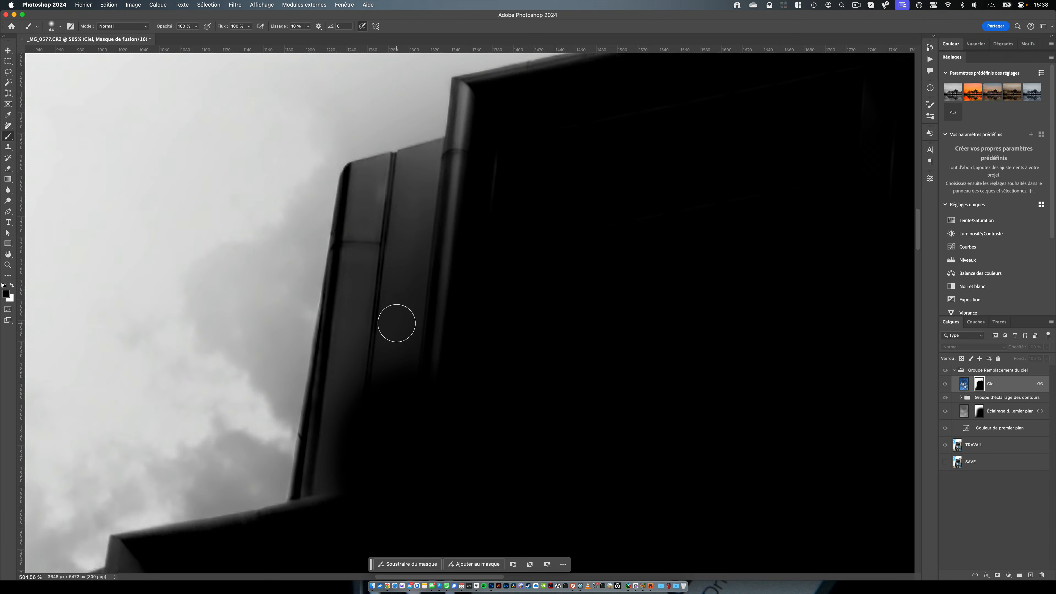
{"action": "left_click_drag", "start_coordinate": [402, 336], "coordinate": [364, 349]}
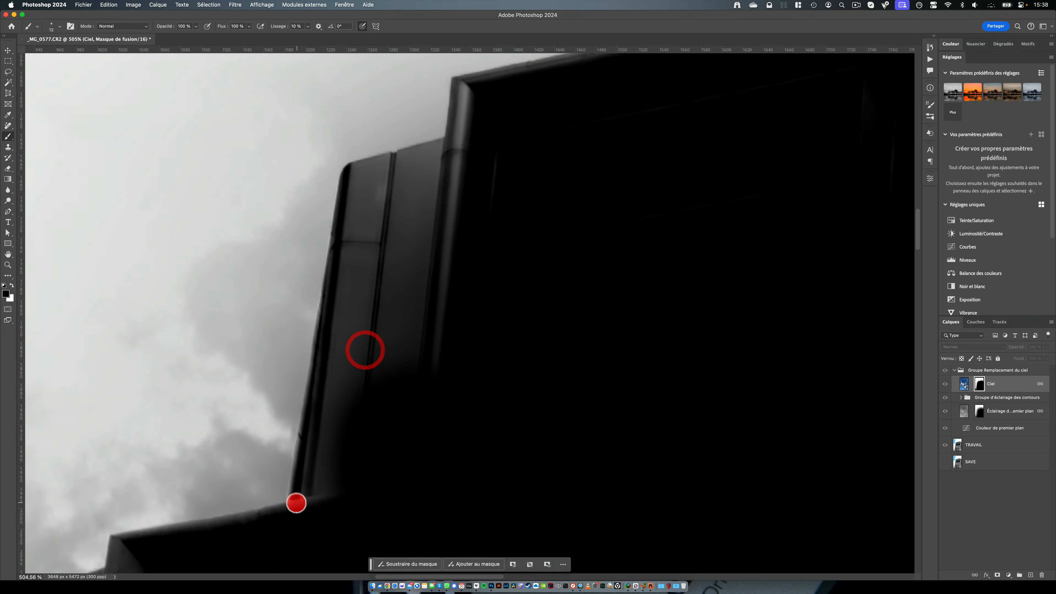
{"action": "left_click", "coordinate": [293, 502]}
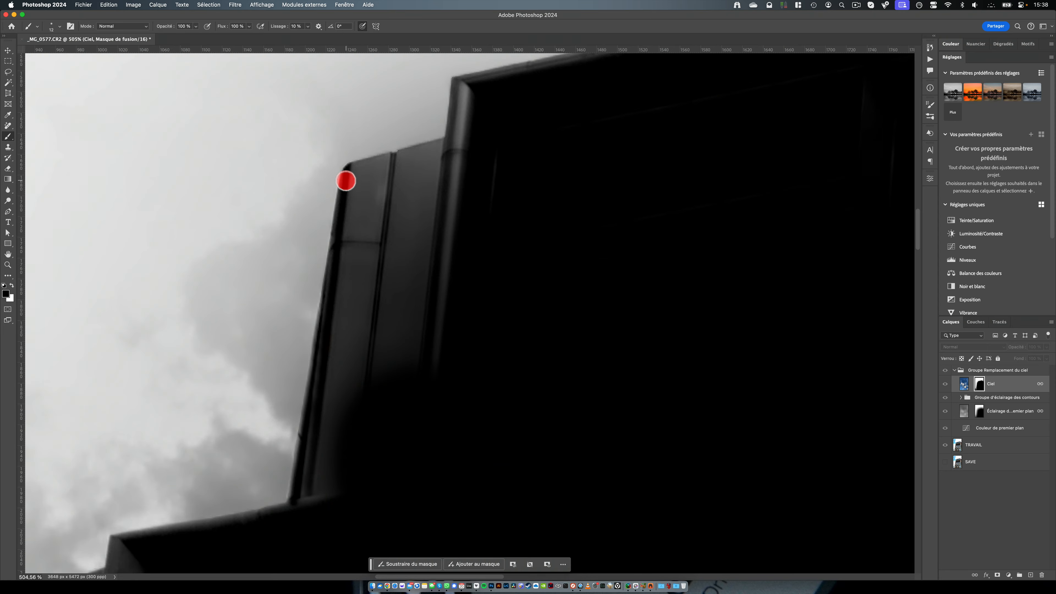
{"action": "left_click", "coordinate": [348, 187], "text": "shift"}
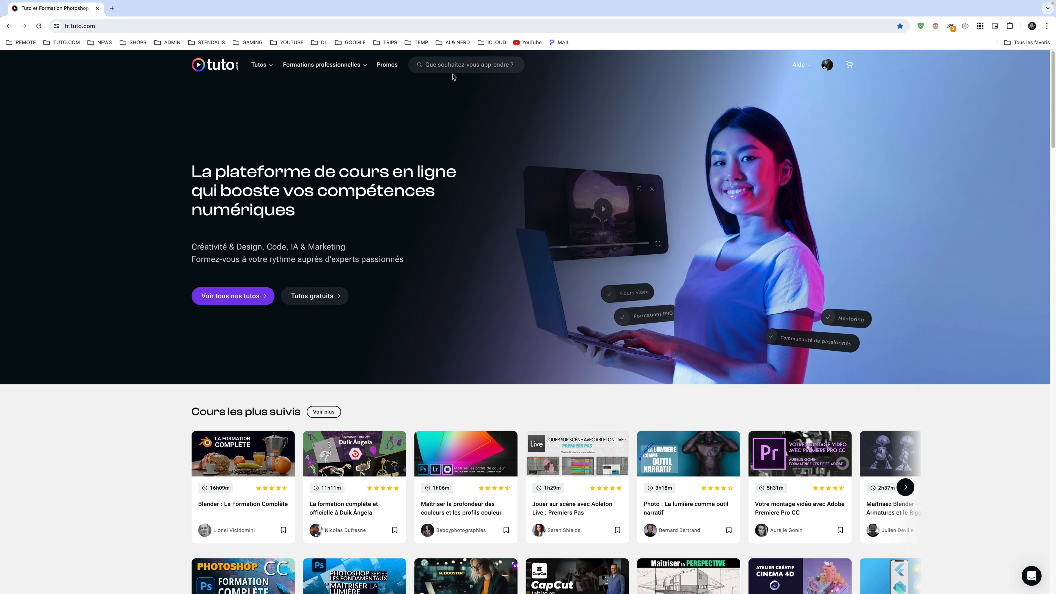
Switch to the browser, search tuto.com for the trainer and look over the full course list on the trainer's page.
{"action": "left_click", "coordinate": [453, 67]}
{"action": "type", "text": "j"}
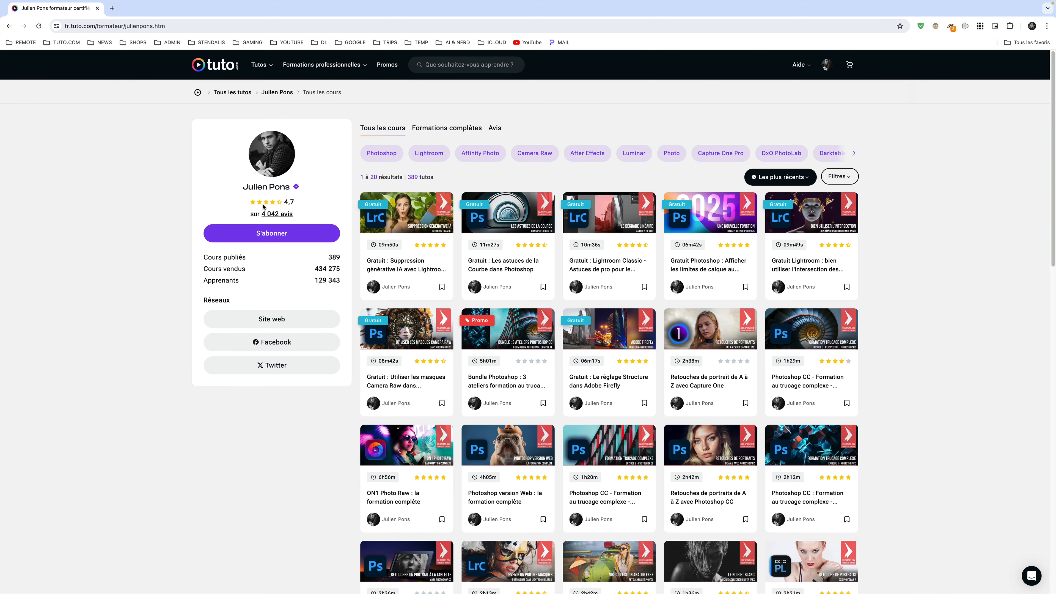
{"action": "mouse_move", "coordinate": [392, 207]}
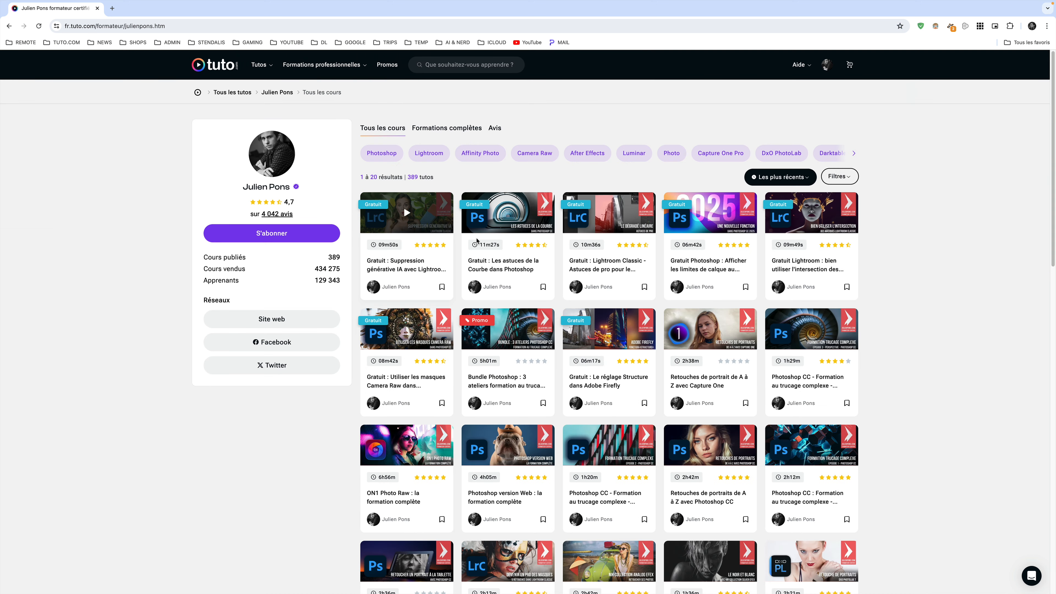
{"action": "scroll", "coordinate": [876, 307], "scroll_direction": "down", "scroll_amount": 10}
{"action": "scroll", "coordinate": [876, 331], "scroll_direction": "up", "scroll_amount": 10}
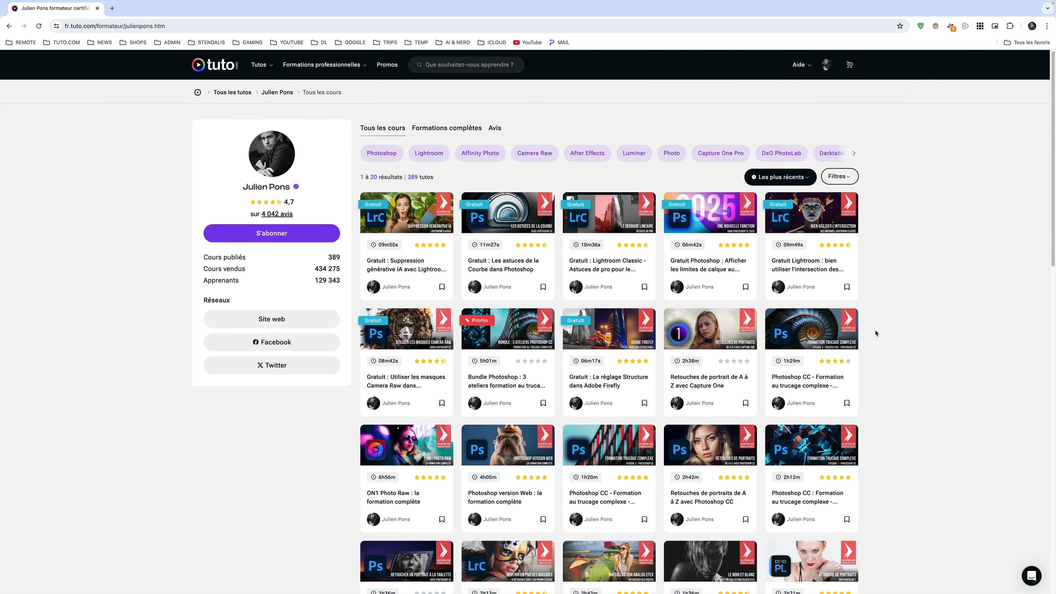
{"action": "mouse_move", "coordinate": [423, 221]}
Display the trainer's Formations complètes and filter them in turn by Photoshop, Lightroom and Camera Raw.
{"action": "left_click", "coordinate": [447, 129]}
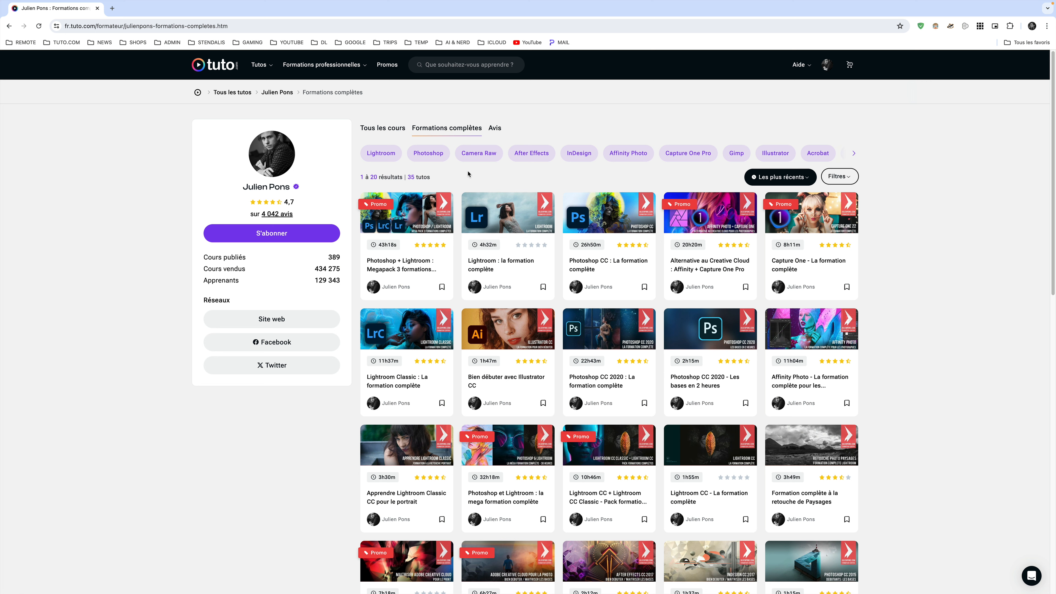
{"action": "left_click", "coordinate": [435, 160]}
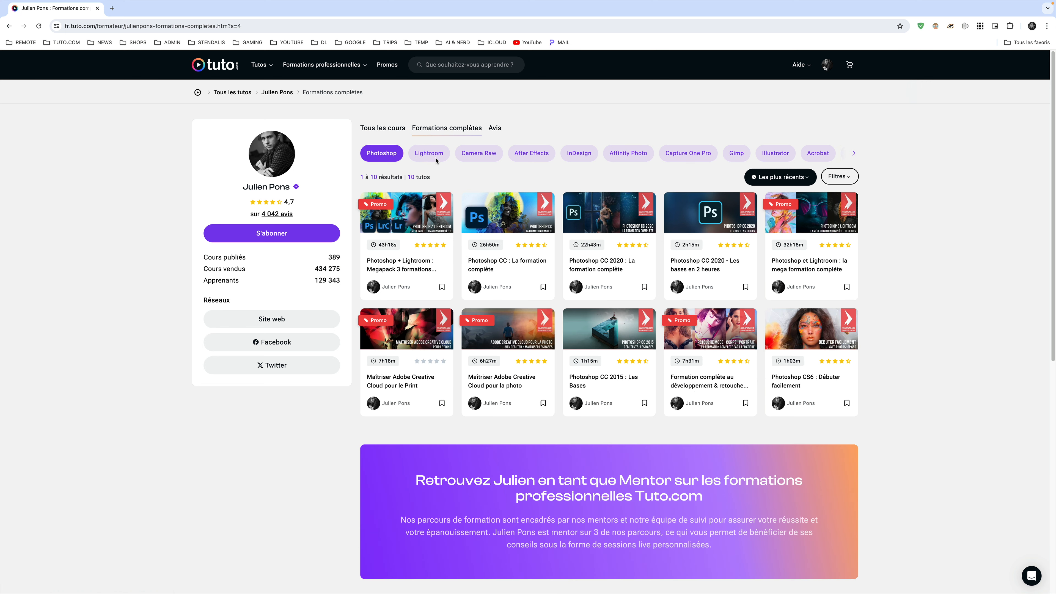
{"action": "left_click", "coordinate": [428, 154]}
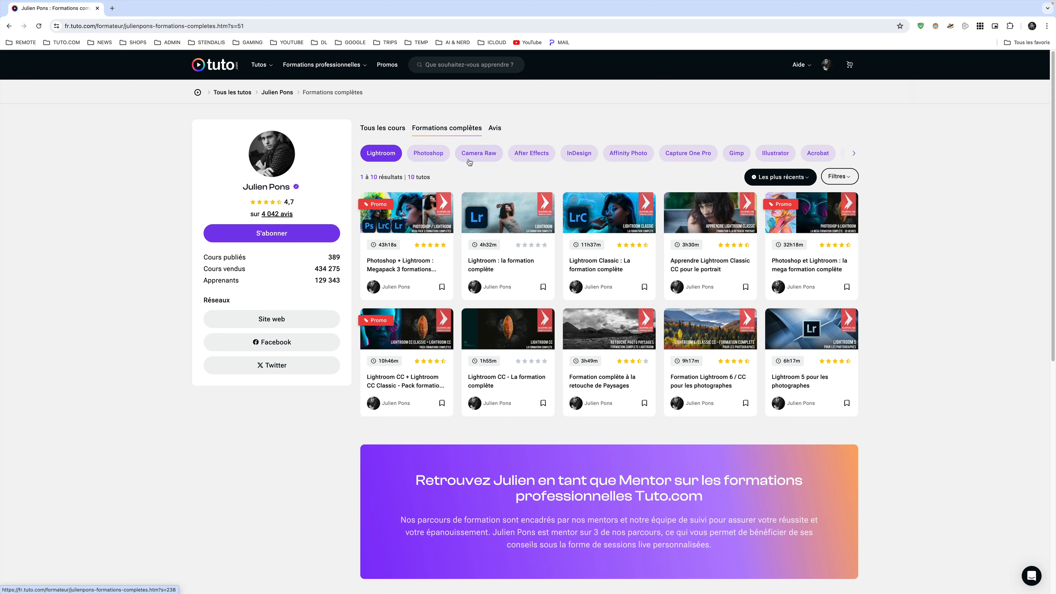
{"action": "left_click", "coordinate": [479, 154]}
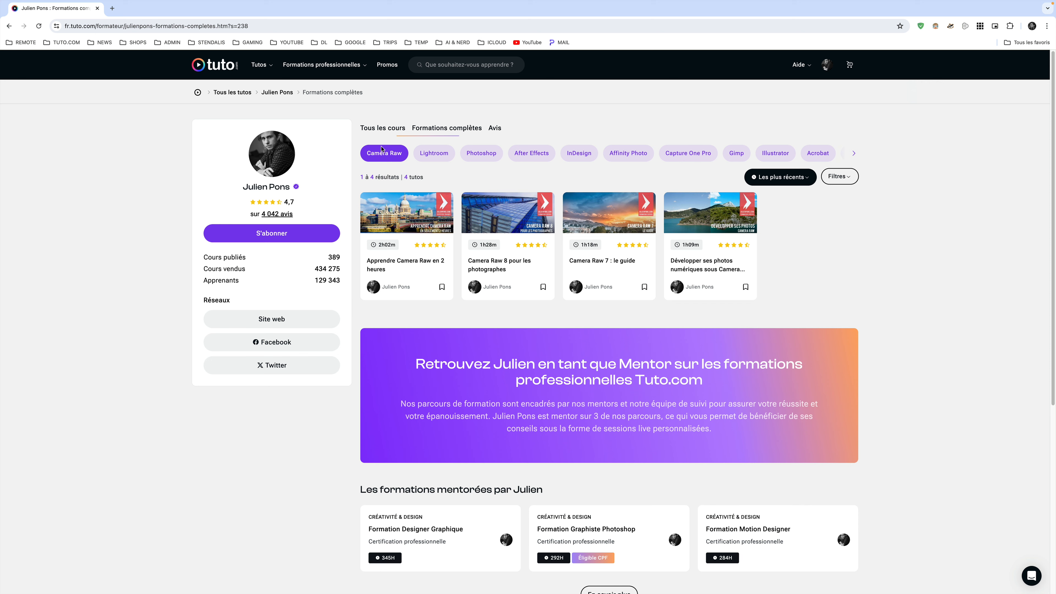
Return to Tous les cours, check the sorting options and filter the courses by the Gratuit type.
{"action": "left_click", "coordinate": [404, 131]}
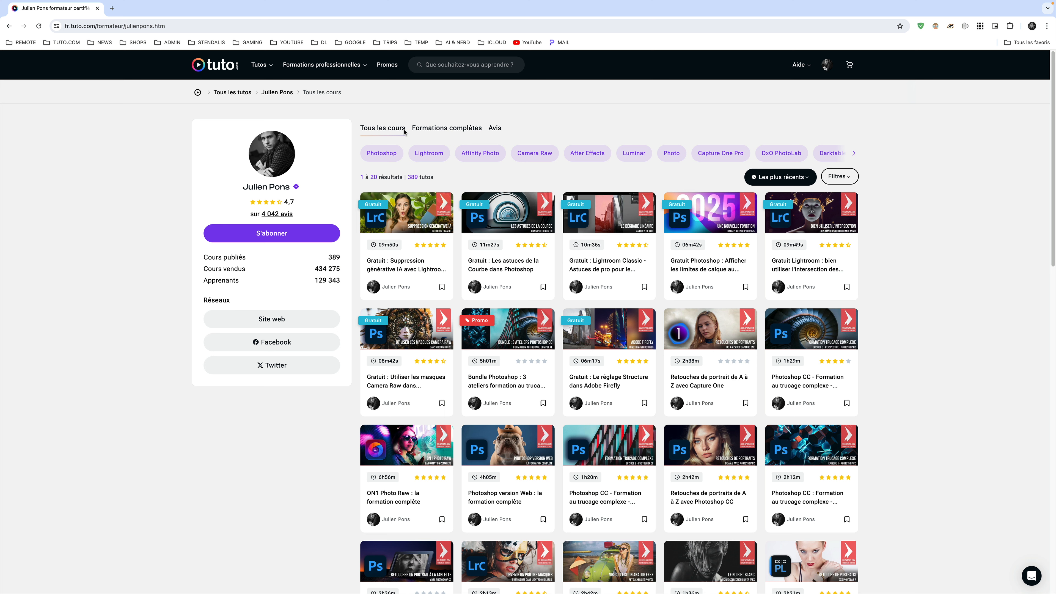
{"action": "left_click", "coordinate": [807, 178]}
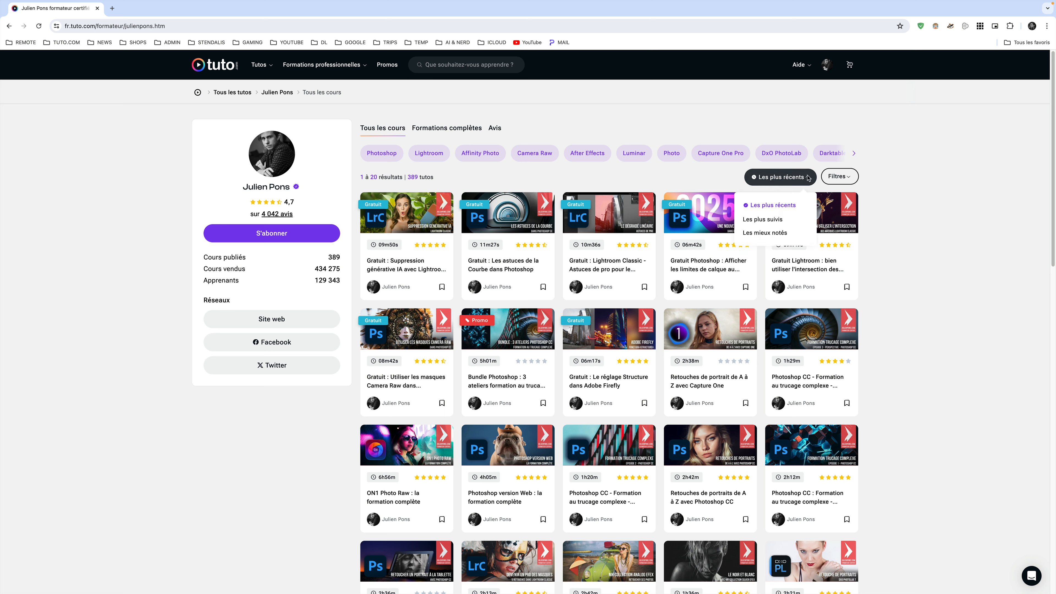
{"action": "left_click", "coordinate": [854, 178]}
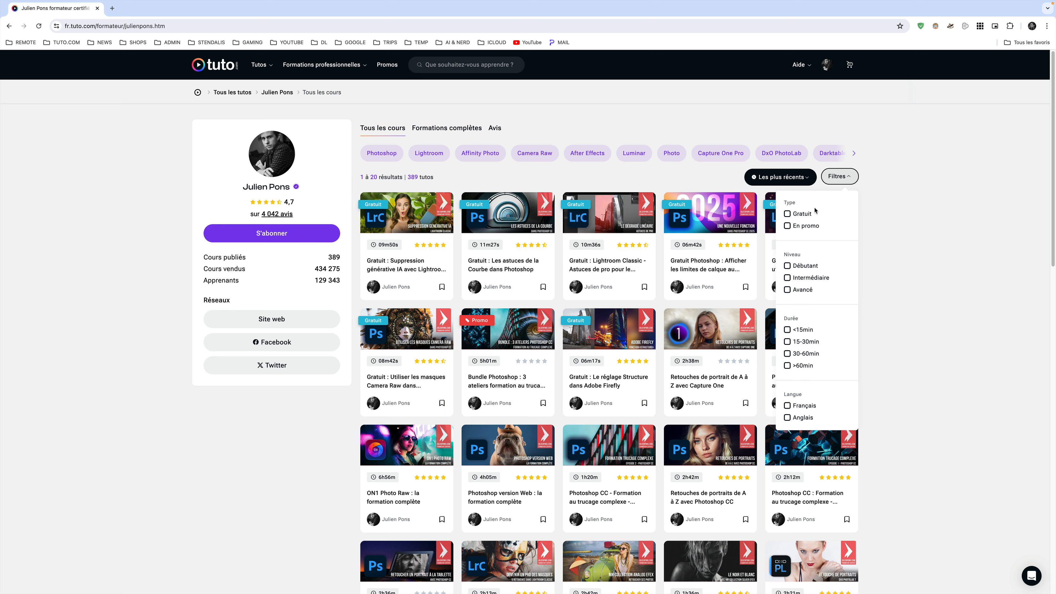
{"action": "left_click", "coordinate": [798, 214]}
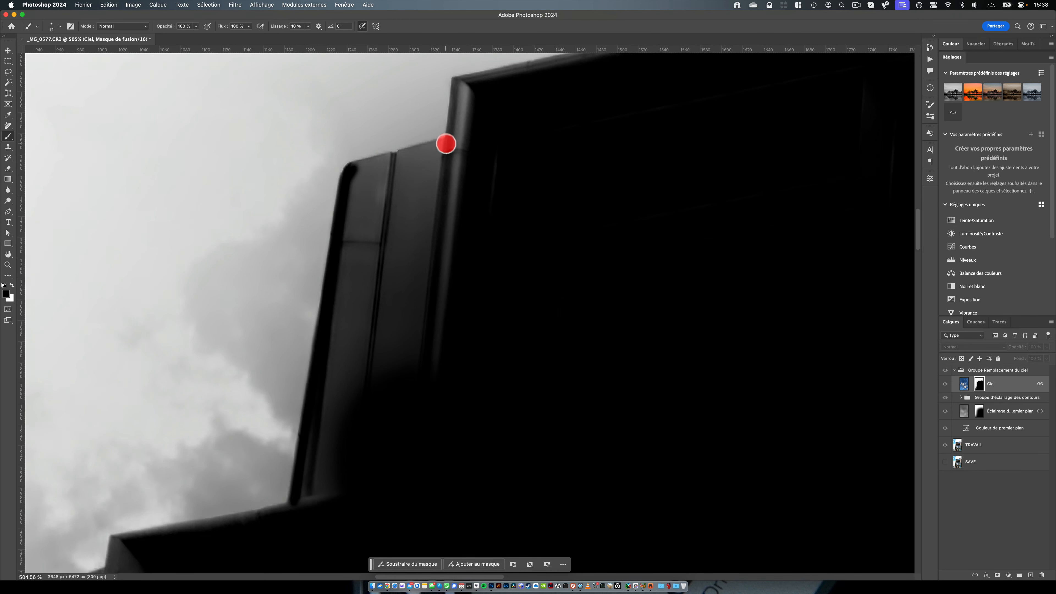
Back in Photoshop, extend the straight black line along the recessed wall's top edge and up to the main roof's left corner.
{"action": "left_click", "coordinate": [445, 144], "text": "shift"}
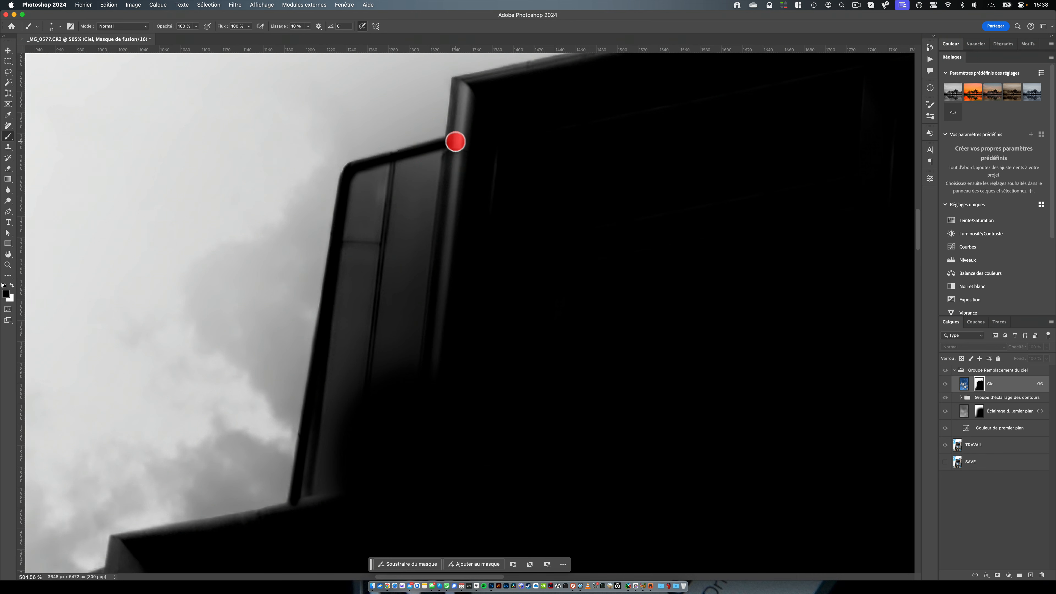
{"action": "left_click", "coordinate": [451, 140], "text": "shift"}
{"action": "left_click", "coordinate": [458, 83], "text": "shift"}
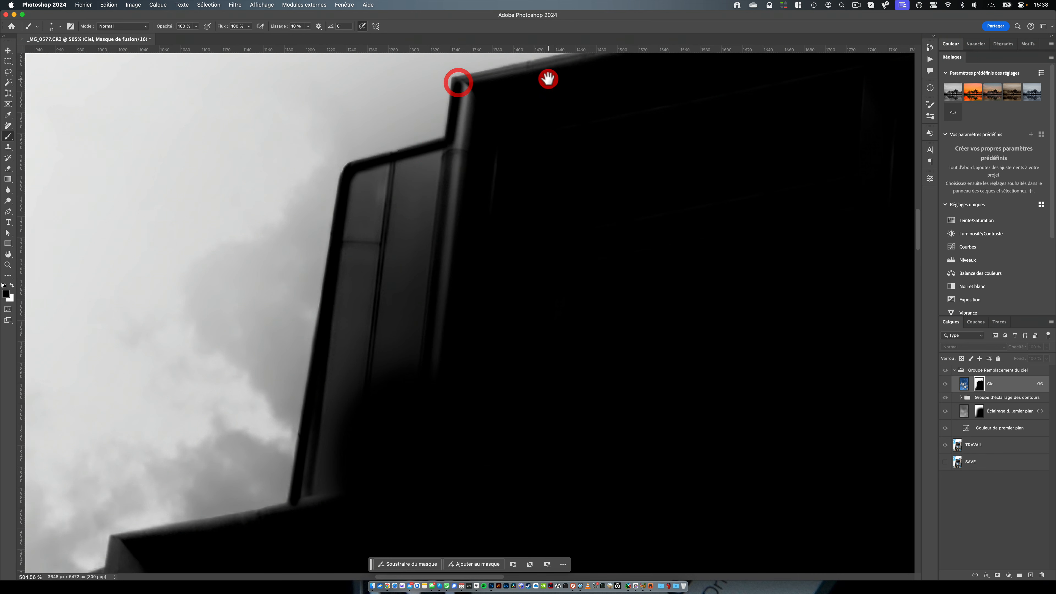
Draw a straight black line along the long grey roofline, from the main roof's left corner to its right peak.
{"action": "left_click_drag", "start_coordinate": [548, 80], "coordinate": [341, 247]}
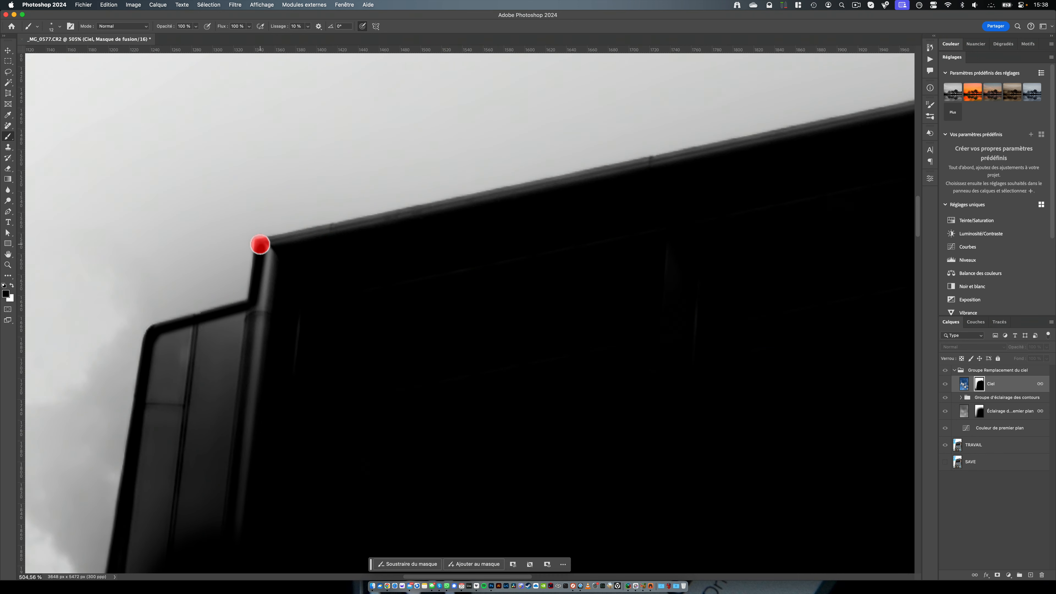
{"action": "left_click", "coordinate": [260, 244]}
{"action": "left_click_drag", "start_coordinate": [598, 204], "coordinate": [325, 253]}
{"action": "left_click_drag", "start_coordinate": [794, 195], "coordinate": [397, 239]}
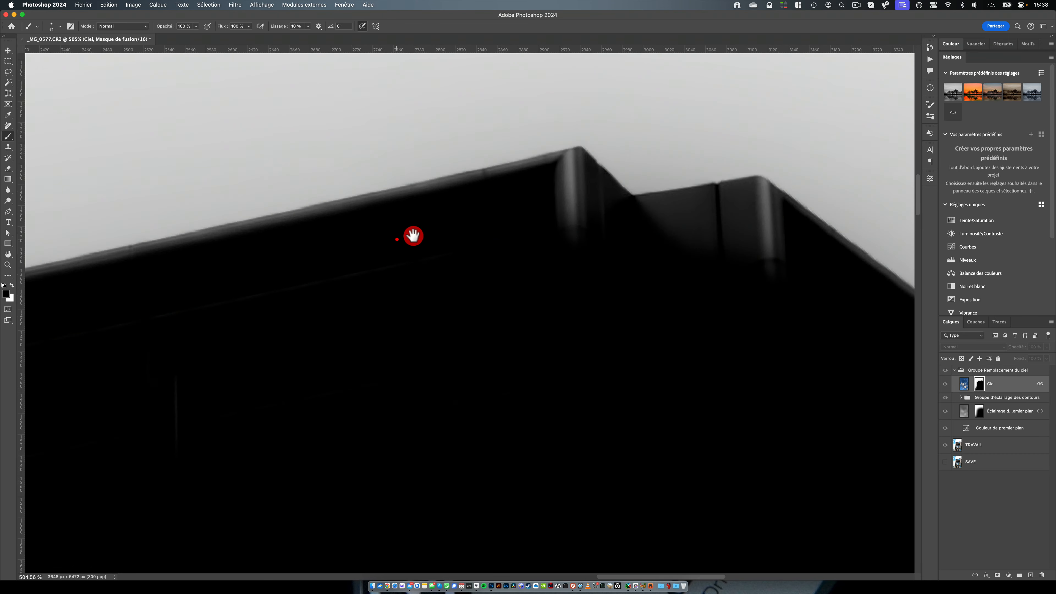
{"action": "left_click_drag", "start_coordinate": [556, 200], "coordinate": [496, 215]}
{"action": "left_click_drag", "start_coordinate": [273, 224], "coordinate": [511, 210]}
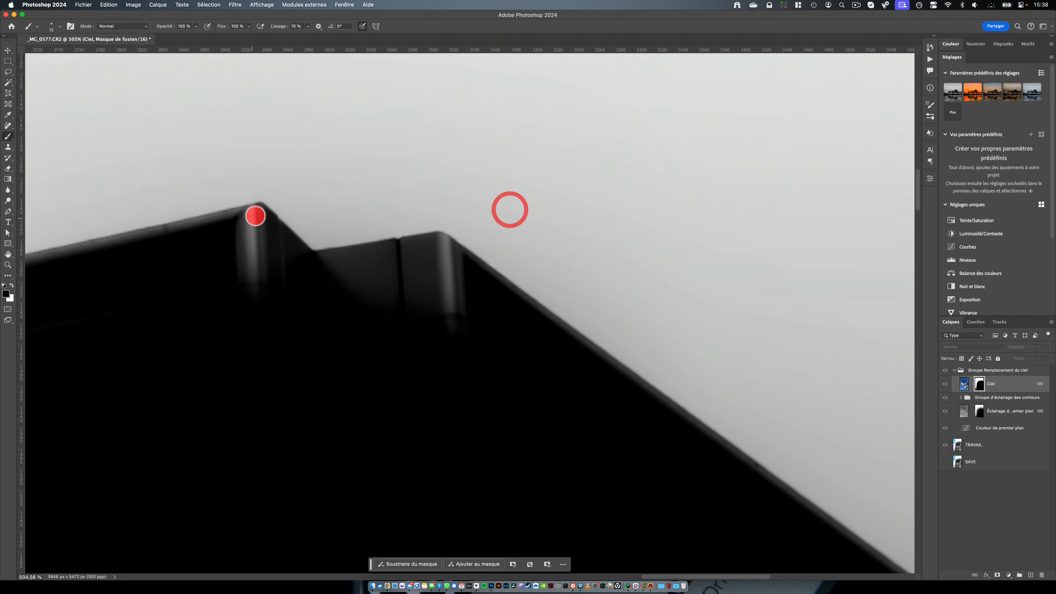
{"action": "left_click", "coordinate": [259, 209], "text": "shift"}
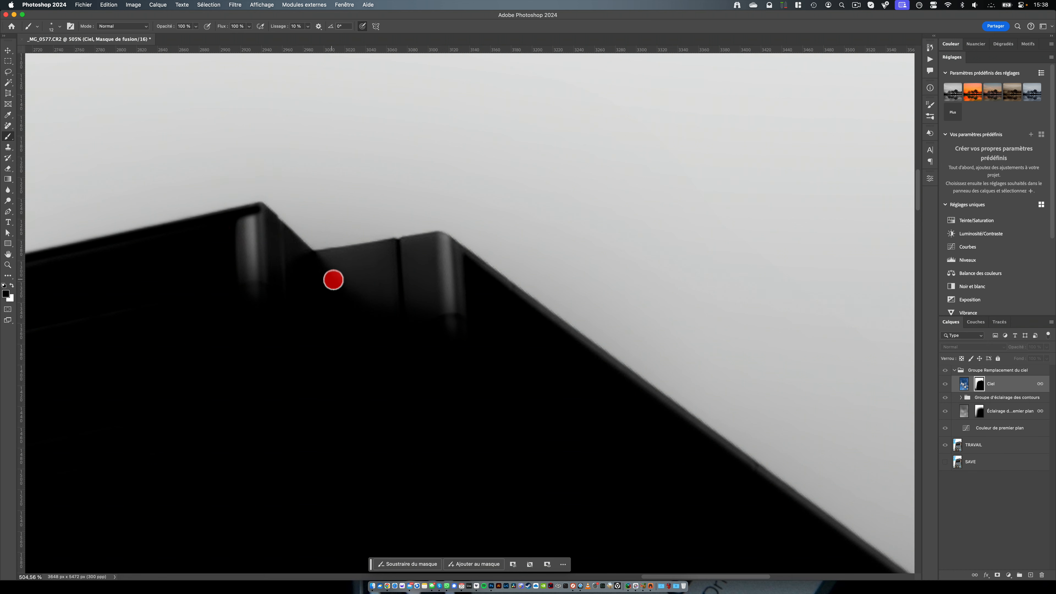
Draw straight black lines down from the roof peak into the notch and along the notch's top edge to the second corner.
{"action": "left_click", "coordinate": [335, 279], "text": "shift"}
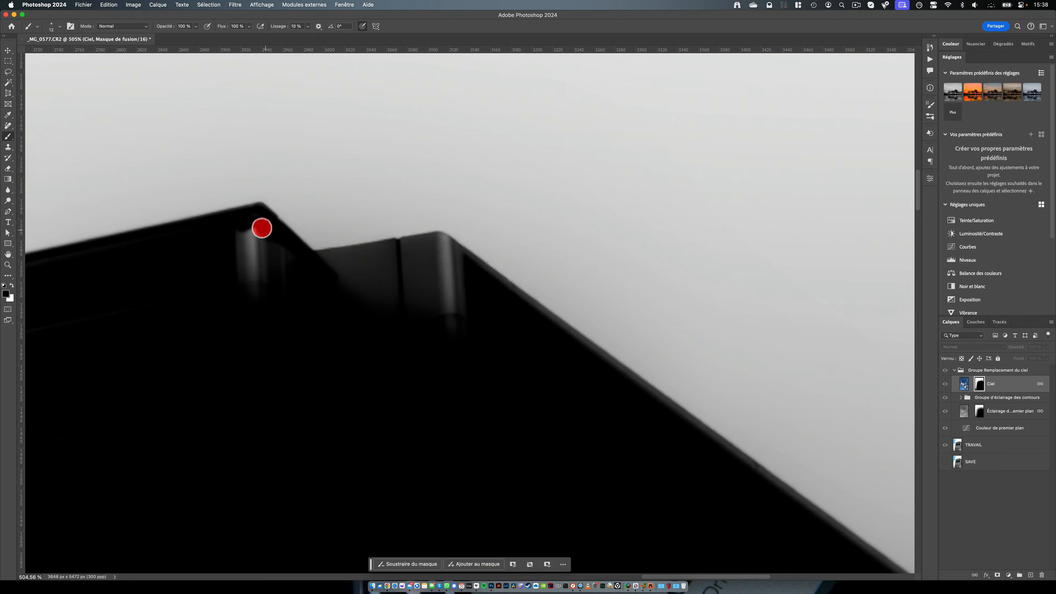
{"action": "left_click", "coordinate": [269, 232]}
{"action": "left_click", "coordinate": [319, 256], "text": "shift"}
{"action": "left_click", "coordinate": [436, 236], "text": "shift"}
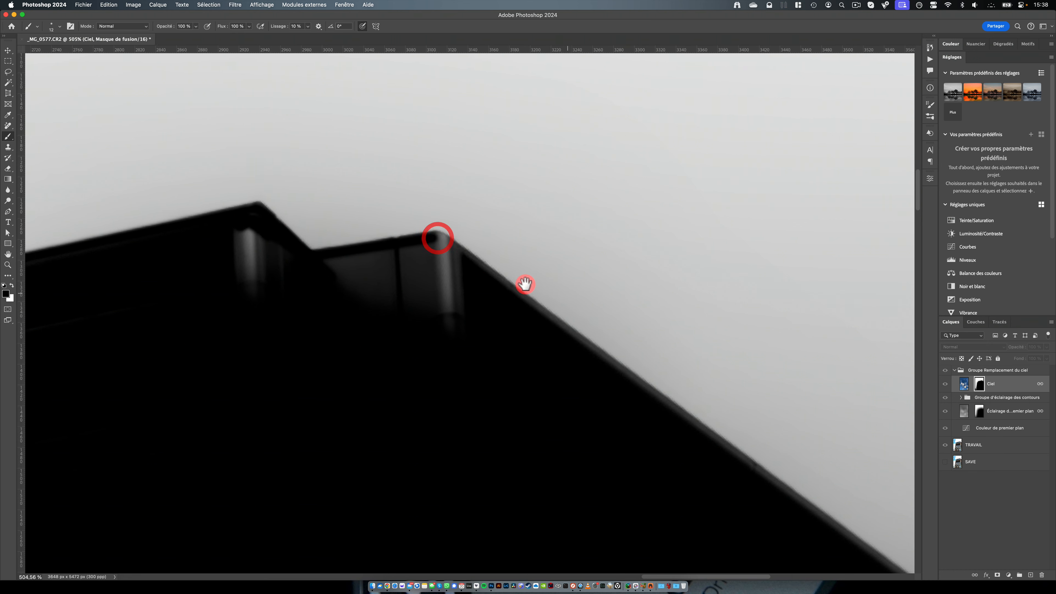
Black out the second roof corner and draw a straight black line down the descending roof edge to the image border.
{"action": "left_click_drag", "start_coordinate": [461, 271], "coordinate": [336, 228]}
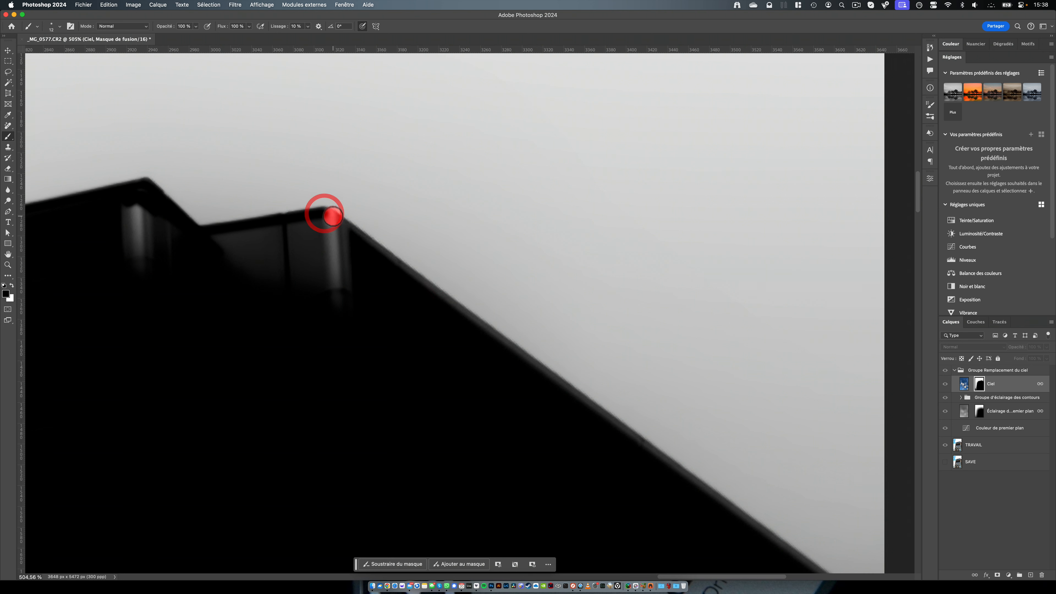
{"action": "left_click", "coordinate": [324, 214]}
{"action": "left_click", "coordinate": [334, 218]}
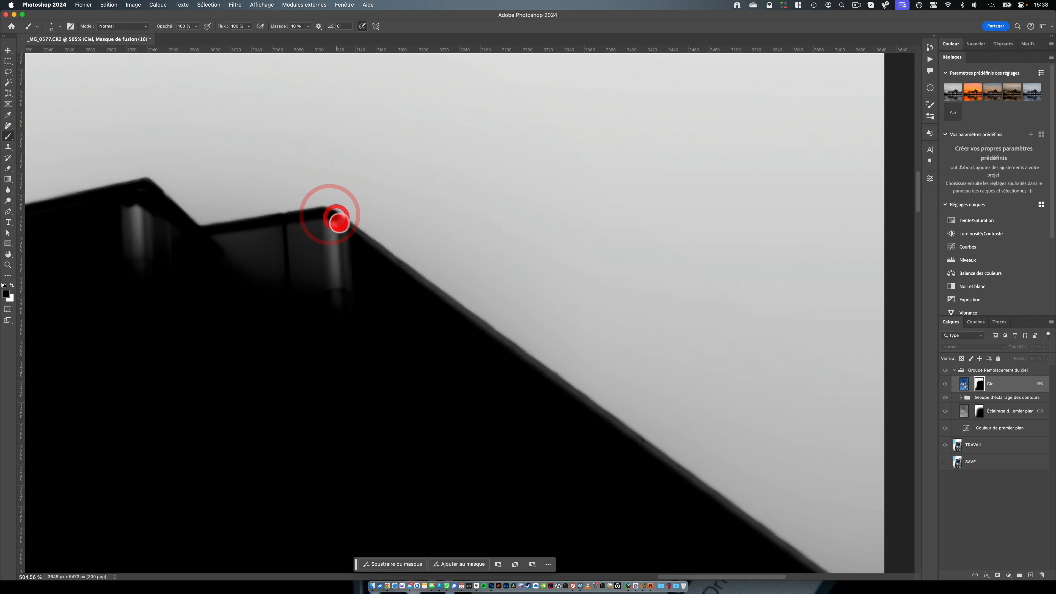
{"action": "scroll", "coordinate": [516, 286], "scroll_direction": "down", "scroll_amount": 4}
{"action": "scroll", "coordinate": [516, 285], "scroll_direction": "right", "scroll_amount": 5}
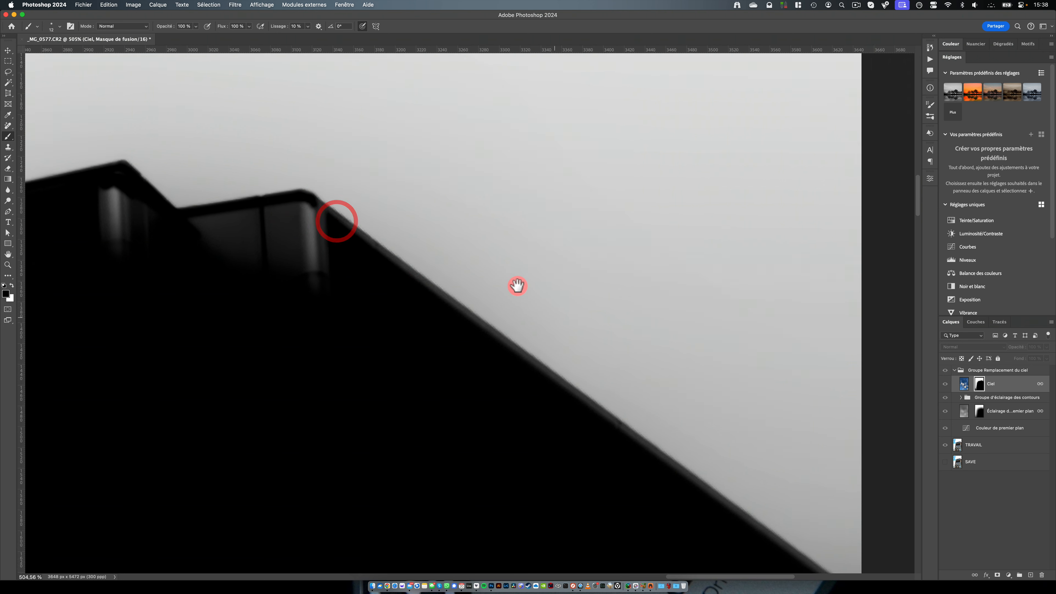
{"action": "left_click", "coordinate": [759, 521], "text": "shift"}
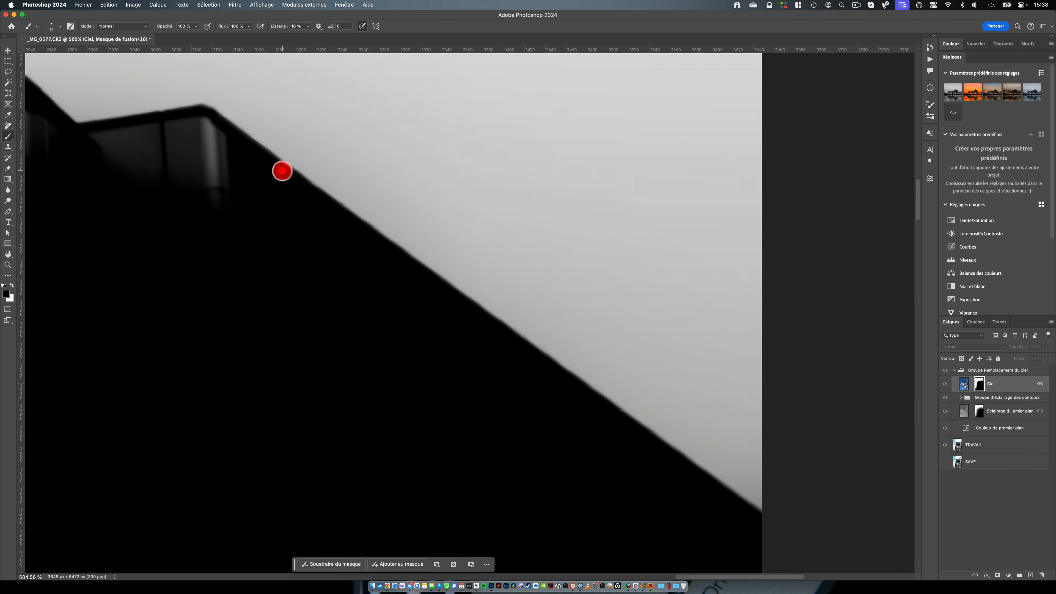
Enlarge the brush and black out the grey patches beneath the second roof corner and around the notch.
{"action": "mouse_move", "coordinate": [282, 174]}
{"action": "left_mouse_down"}
{"action": "mouse_move", "coordinate": [524, 262]}
{"action": "mouse_move", "coordinate": [644, 288]}
{"action": "left_mouse_up"}
{"action": "left_click_drag", "start_coordinate": [425, 287], "coordinate": [466, 287]}
{"action": "mouse_move", "coordinate": [426, 231]}
{"action": "left_mouse_down"}
{"action": "mouse_move", "coordinate": [417, 203]}
{"action": "mouse_move", "coordinate": [443, 207]}
{"action": "left_mouse_up"}
{"action": "mouse_move", "coordinate": [626, 299]}
{"action": "left_mouse_down"}
{"action": "mouse_move", "coordinate": [612, 214]}
{"action": "mouse_move", "coordinate": [661, 265]}
{"action": "mouse_move", "coordinate": [612, 225]}
{"action": "mouse_move", "coordinate": [527, 226]}
{"action": "mouse_move", "coordinate": [589, 236]}
{"action": "left_mouse_up"}
{"action": "left_click_drag", "start_coordinate": [297, 337], "coordinate": [744, 272]}
{"action": "left_click_drag", "start_coordinate": [488, 349], "coordinate": [389, 401]}
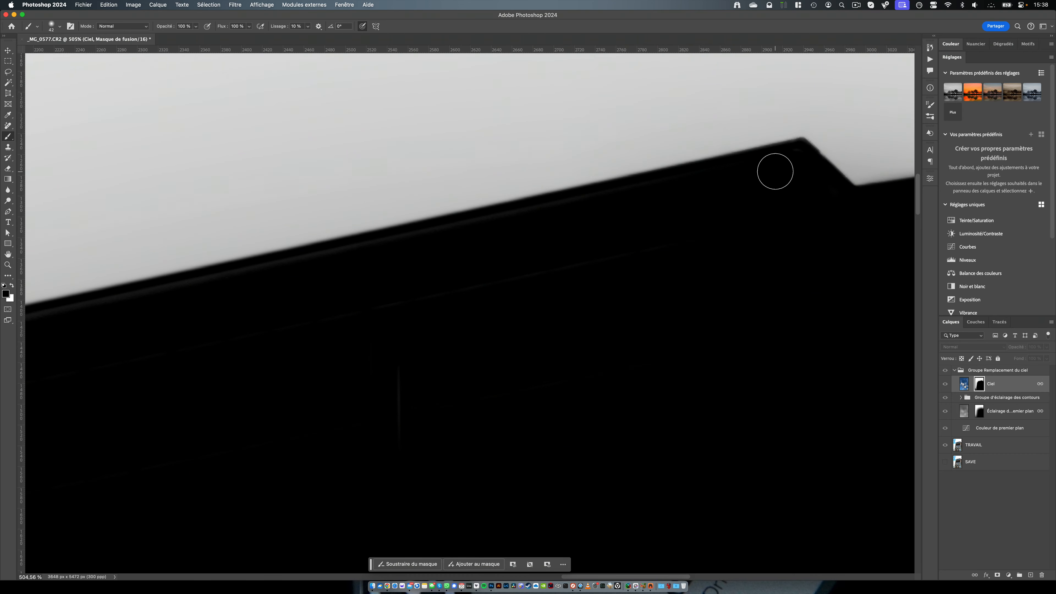
Paint black over the faint grey streaks beneath the long roofline, back to the main roof's left corner.
{"action": "left_click_drag", "start_coordinate": [445, 248], "coordinate": [749, 215]}
{"action": "left_click_drag", "start_coordinate": [598, 233], "coordinate": [727, 180]}
{"action": "mouse_move", "coordinate": [330, 250]}
{"action": "left_mouse_down"}
{"action": "mouse_move", "coordinate": [514, 233]}
{"action": "mouse_move", "coordinate": [447, 200]}
{"action": "left_mouse_up"}
{"action": "left_click_drag", "start_coordinate": [217, 229], "coordinate": [217, 229]}
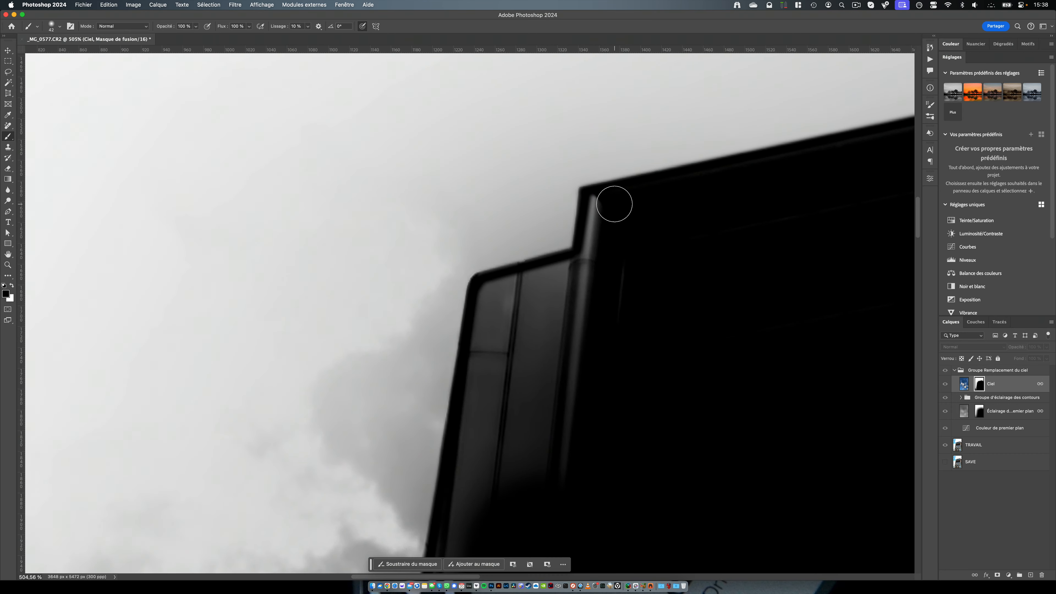
Black out the grey strip below the main roof's left corner and the band under the recessed wall's top edge.
{"action": "mouse_move", "coordinate": [558, 333]}
{"action": "left_mouse_down"}
{"action": "mouse_move", "coordinate": [475, 253]}
{"action": "mouse_move", "coordinate": [464, 423]}
{"action": "left_mouse_up"}
{"action": "mouse_move", "coordinate": [492, 229]}
{"action": "left_mouse_down"}
{"action": "mouse_move", "coordinate": [391, 248]}
{"action": "mouse_move", "coordinate": [479, 226]}
{"action": "left_mouse_up"}
{"action": "mouse_move", "coordinate": [506, 288]}
{"action": "left_mouse_down"}
{"action": "mouse_move", "coordinate": [522, 229]}
{"action": "mouse_move", "coordinate": [460, 183]}
{"action": "left_mouse_up"}
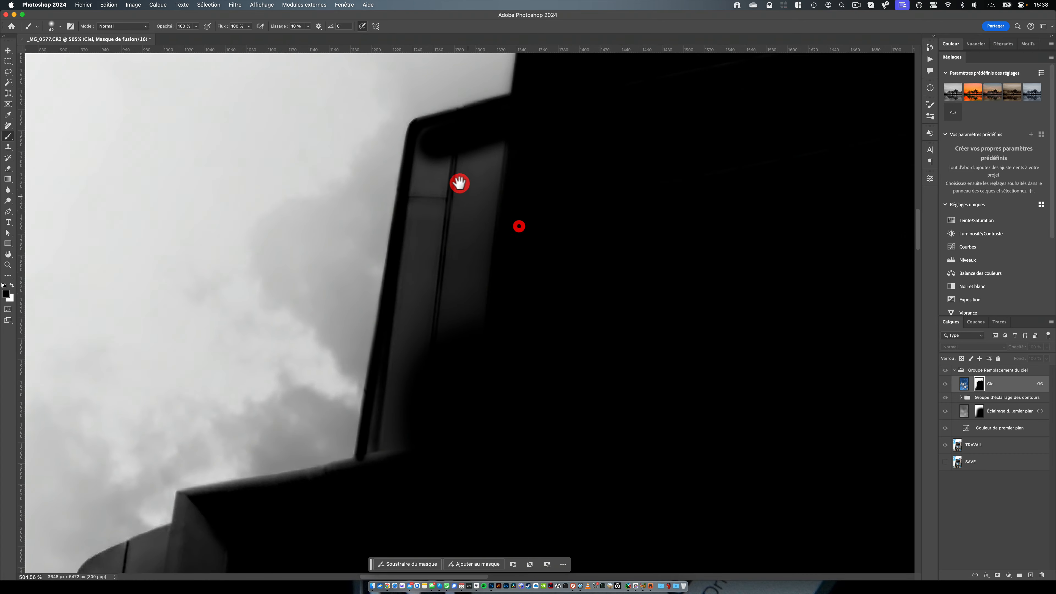
With a smaller brush, draw a straight black line down the recessed wall's left edge and fill the grey panels beside it.
{"action": "mouse_move", "coordinate": [431, 148]}
{"action": "left_mouse_down"}
{"action": "mouse_move", "coordinate": [389, 440]}
{"action": "mouse_move", "coordinate": [373, 462]}
{"action": "left_mouse_up"}
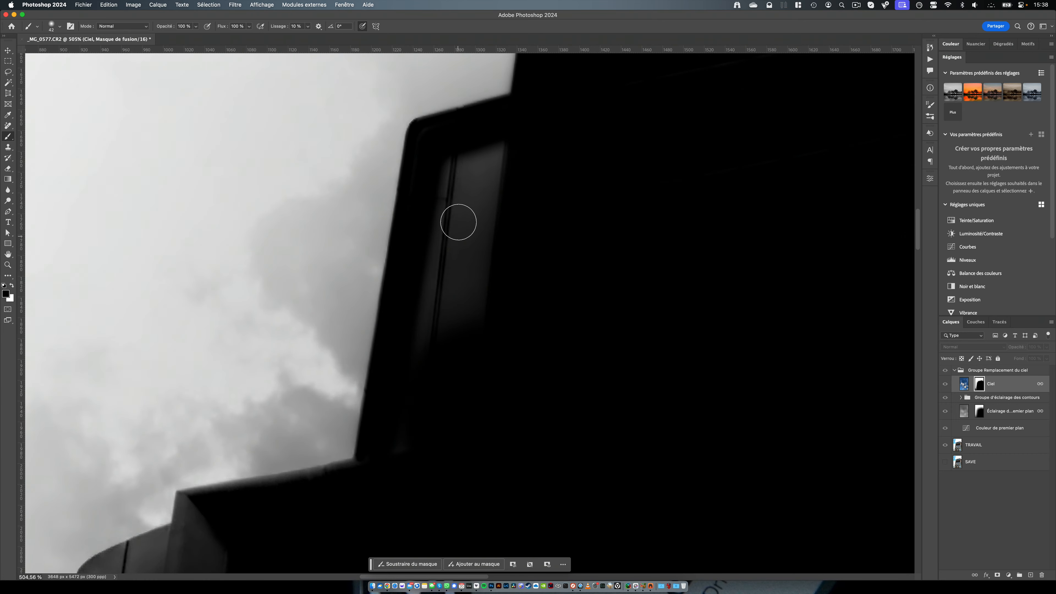
{"action": "key", "text": "super+z"}
{"action": "right_click", "coordinate": [439, 174]}
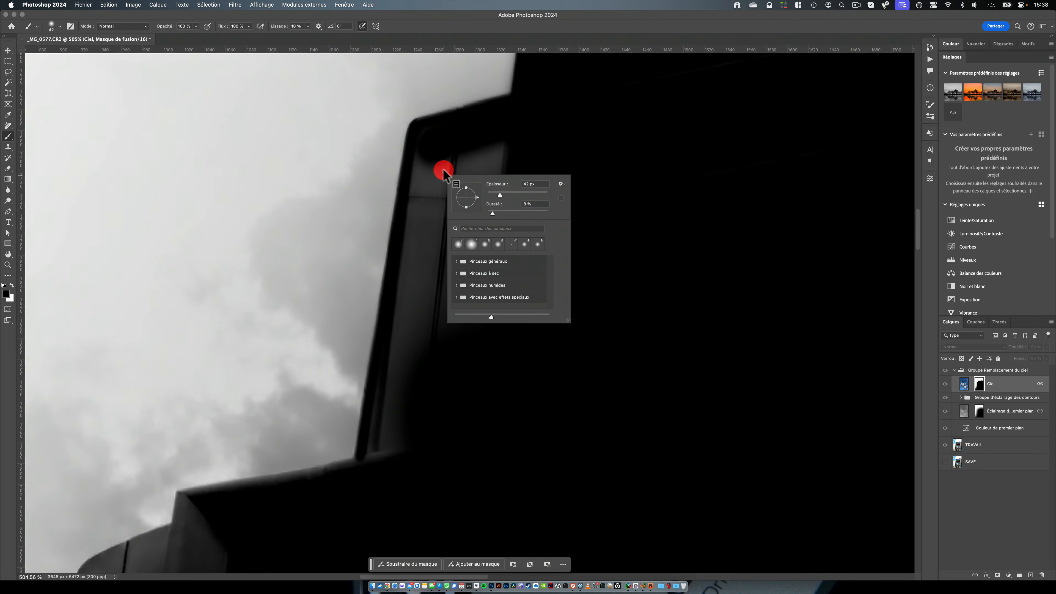
{"action": "left_click_drag", "start_coordinate": [454, 158], "coordinate": [452, 239]}
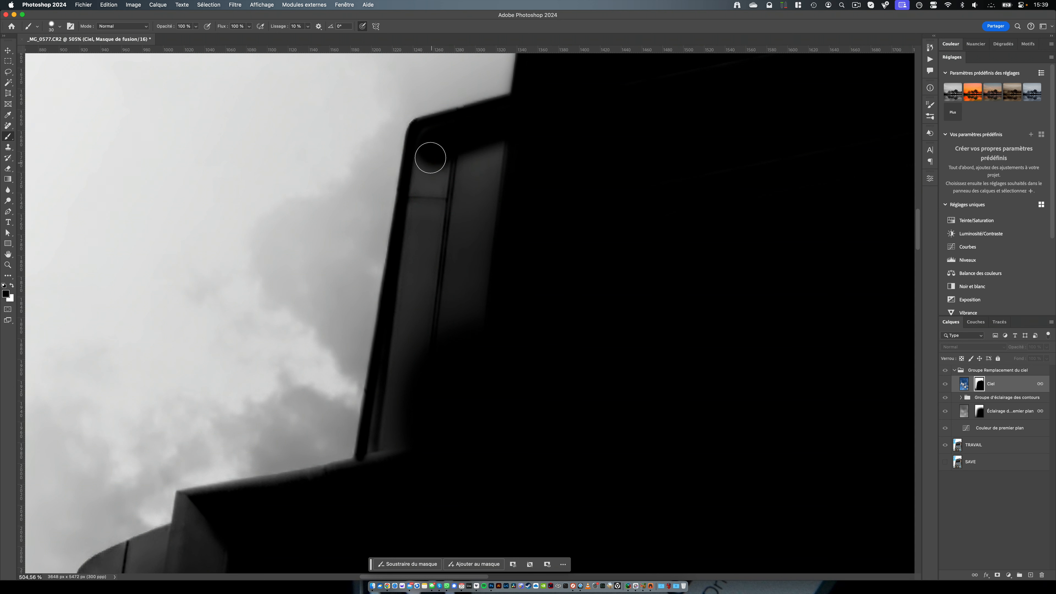
{"action": "left_click", "coordinate": [384, 449], "text": "shift"}
{"action": "mouse_move", "coordinate": [434, 345]}
{"action": "left_mouse_down"}
{"action": "mouse_move", "coordinate": [447, 165]}
{"action": "mouse_move", "coordinate": [478, 254]}
{"action": "mouse_move", "coordinate": [494, 201]}
{"action": "left_mouse_up"}
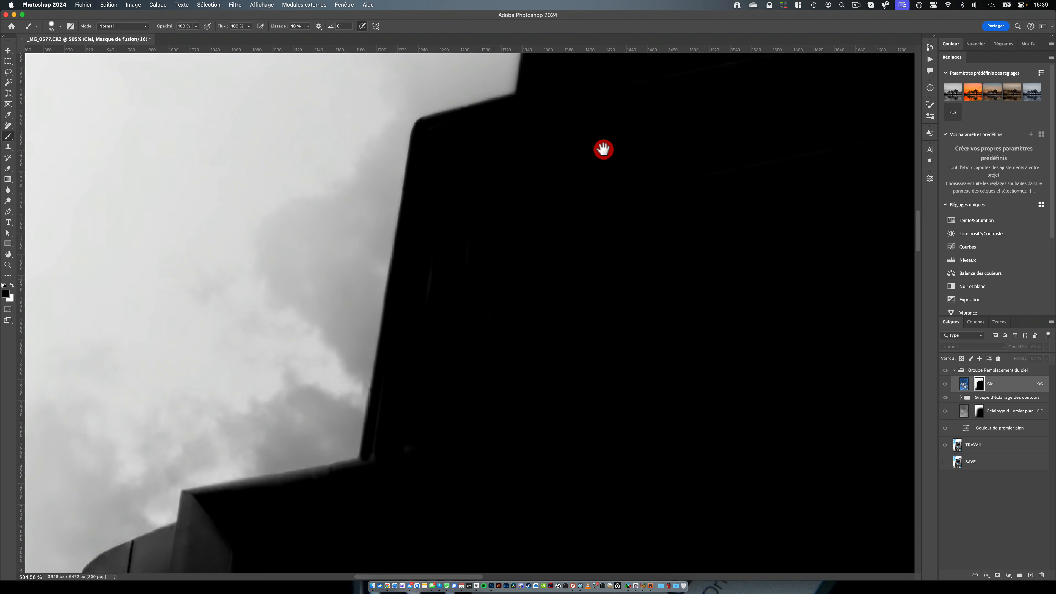
Draw black along the top edge of the ledge below the recessed wall, out to its left corner.
{"action": "scroll", "coordinate": [570, 274], "scroll_direction": "down", "scroll_amount": 5}
{"action": "scroll", "coordinate": [571, 273], "scroll_direction": "left", "scroll_amount": 5}
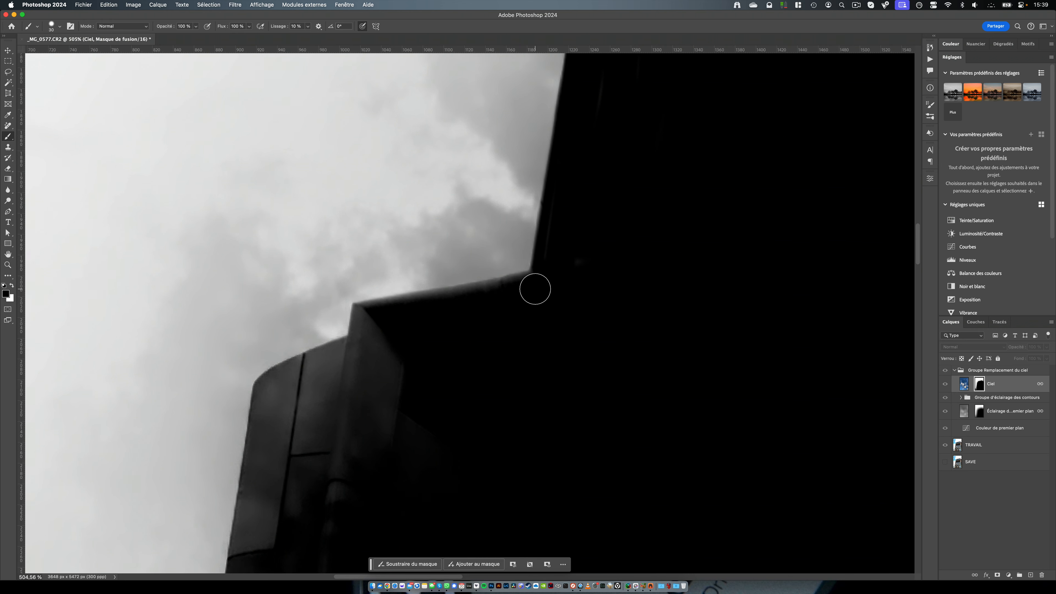
{"action": "left_click_drag", "start_coordinate": [496, 299], "coordinate": [417, 310]}
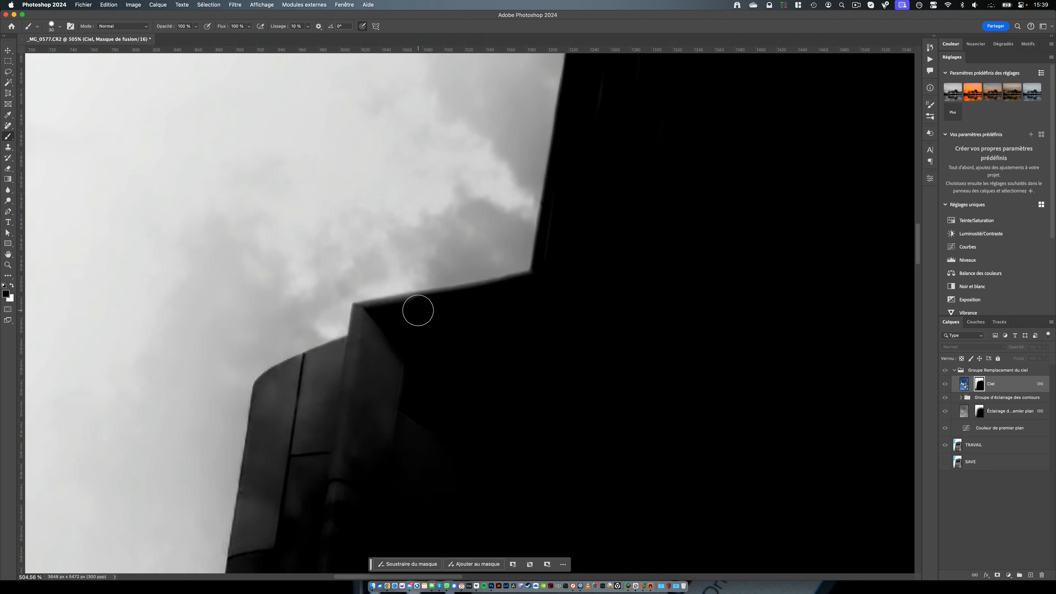
{"action": "left_click", "coordinate": [370, 317], "text": "shift"}
Draw straight black lines down the grey column from the ledge's left corner and fill the patches beside it.
{"action": "left_click_drag", "start_coordinate": [386, 416], "coordinate": [479, 315]}
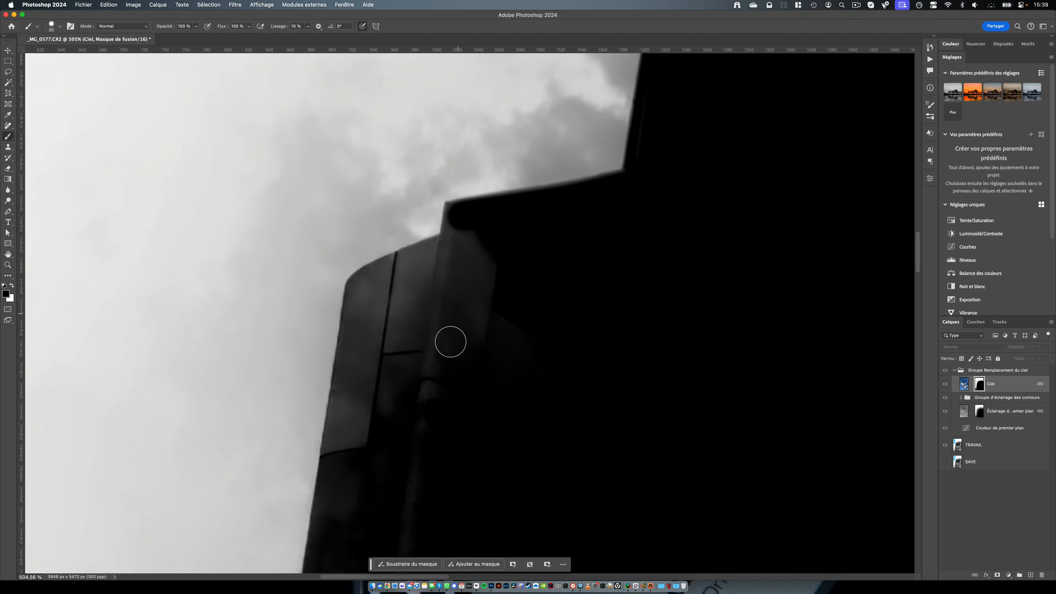
{"action": "left_click", "coordinate": [433, 424], "text": "shift"}
{"action": "mouse_move", "coordinate": [470, 261]}
{"action": "left_mouse_down"}
{"action": "mouse_move", "coordinate": [491, 293]}
{"action": "mouse_move", "coordinate": [483, 252]}
{"action": "mouse_move", "coordinate": [467, 302]}
{"action": "left_mouse_up"}
{"action": "left_click_drag", "start_coordinate": [432, 403], "coordinate": [488, 160]}
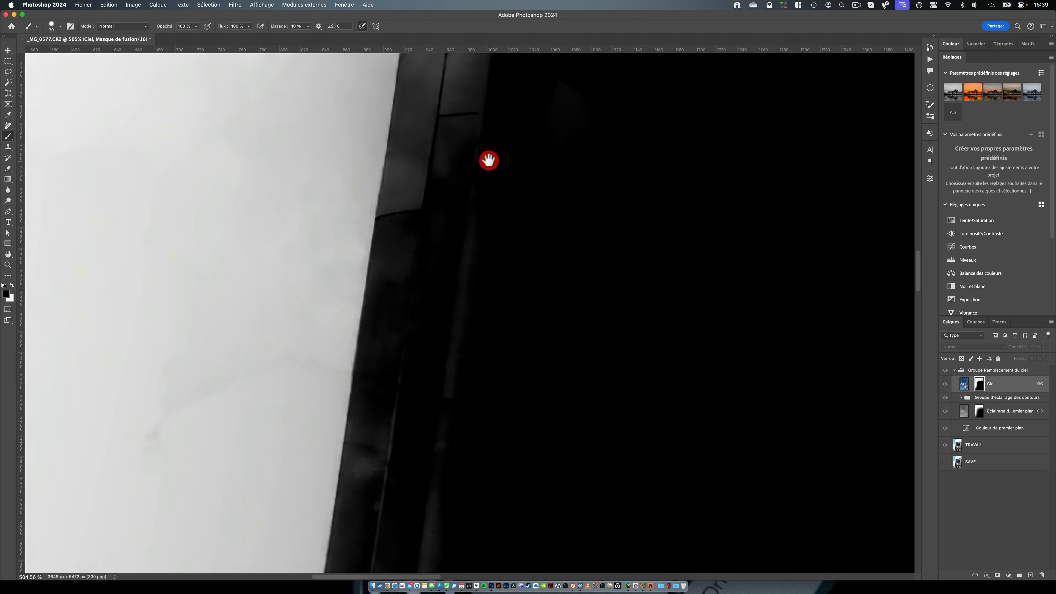
{"action": "left_click", "coordinate": [482, 124]}
{"action": "left_click", "coordinate": [452, 438], "text": "shift"}
{"action": "left_click_drag", "start_coordinate": [464, 398], "coordinate": [499, 190]}
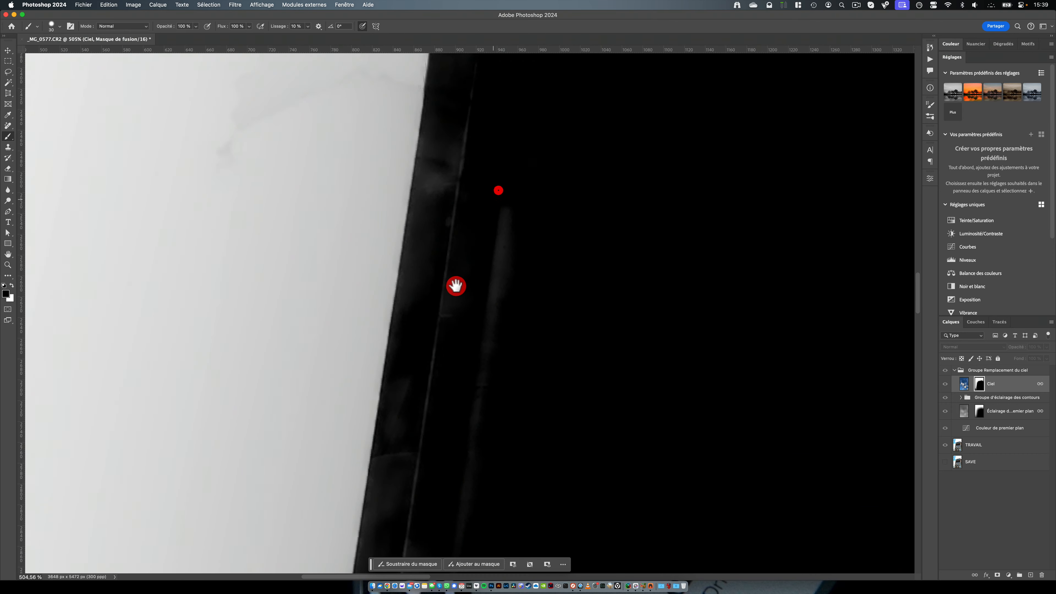
{"action": "left_click_drag", "start_coordinate": [455, 285], "coordinate": [464, 193]}
{"action": "scroll", "coordinate": [448, 329], "scroll_direction": "down", "scroll_amount": 10}
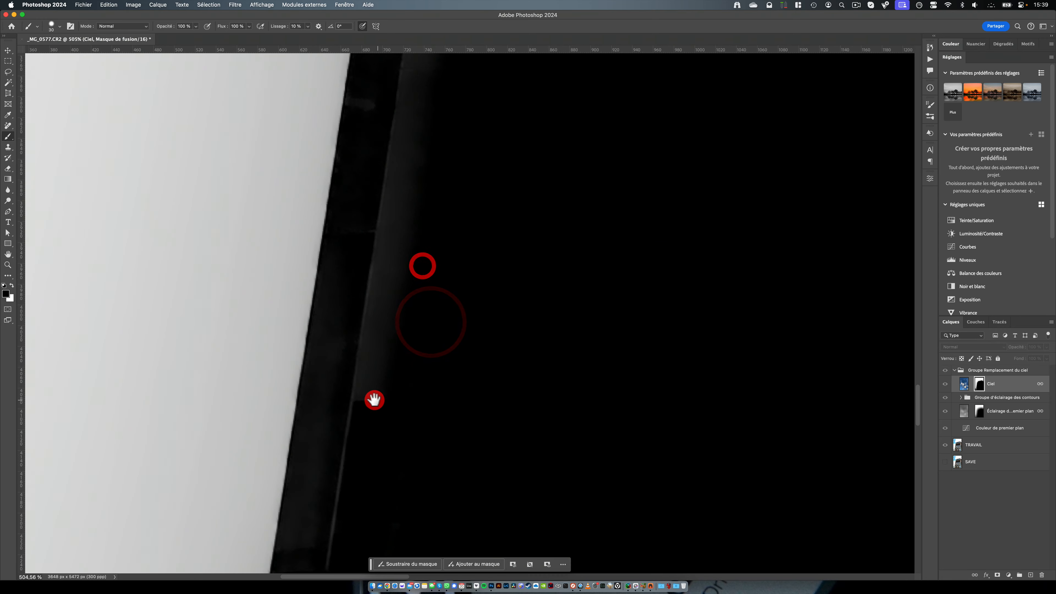
Draw one straight black line just inside the building's left edge, from the image's bottom border up to the curved corner.
{"action": "key", "text": "super+minus"}
{"action": "key", "text": "super+minus"}
{"action": "key", "text": "super+minus"}
{"action": "key", "text": "super+minus"}
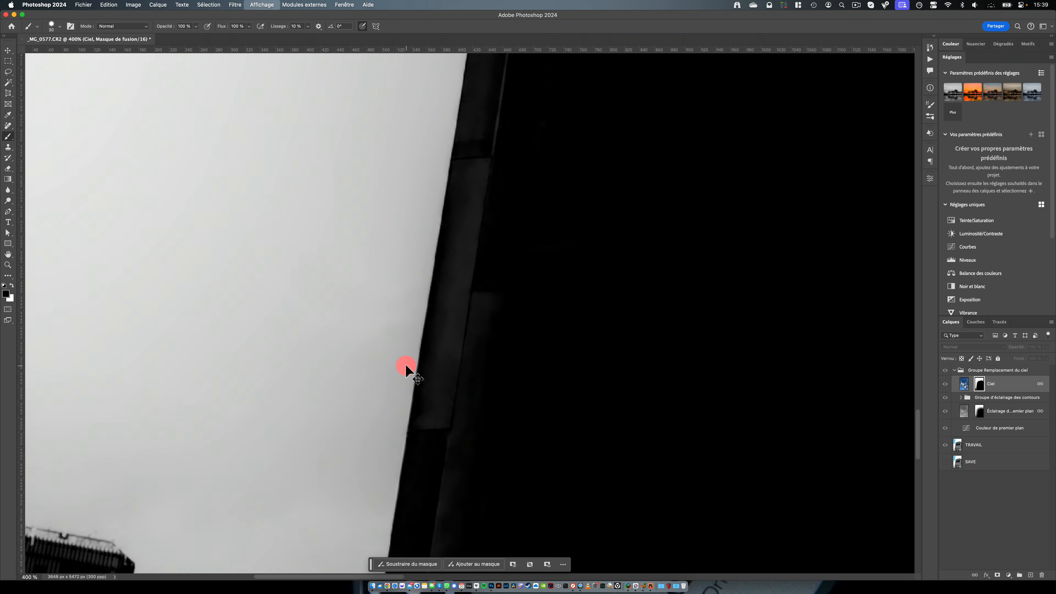
{"action": "key", "text": "super+minus"}
{"action": "key", "text": "super+minus"}
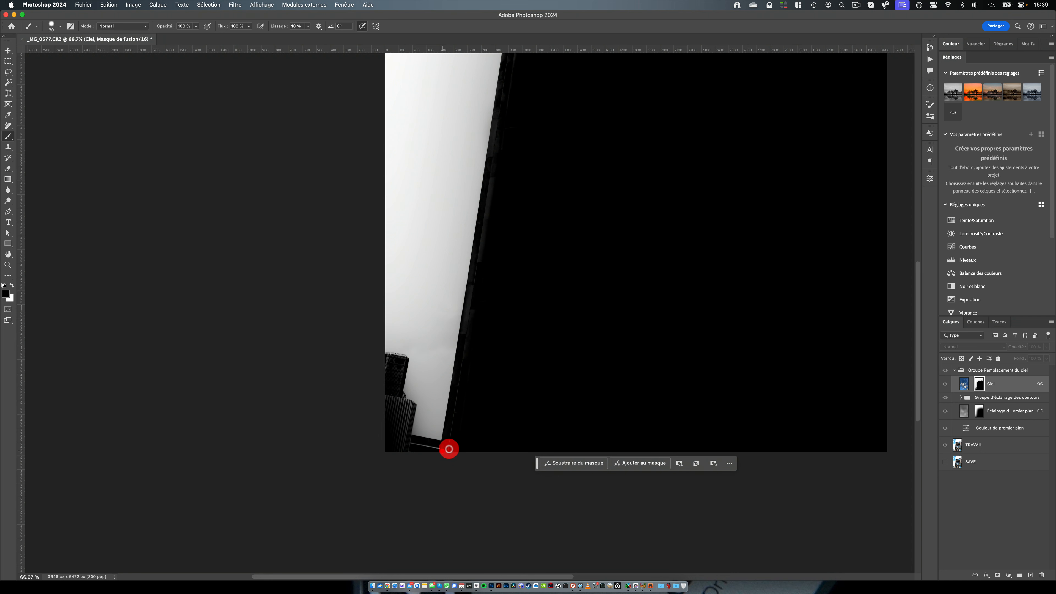
{"action": "scroll", "coordinate": [449, 449], "scroll_direction": "up", "scroll_amount": 10}
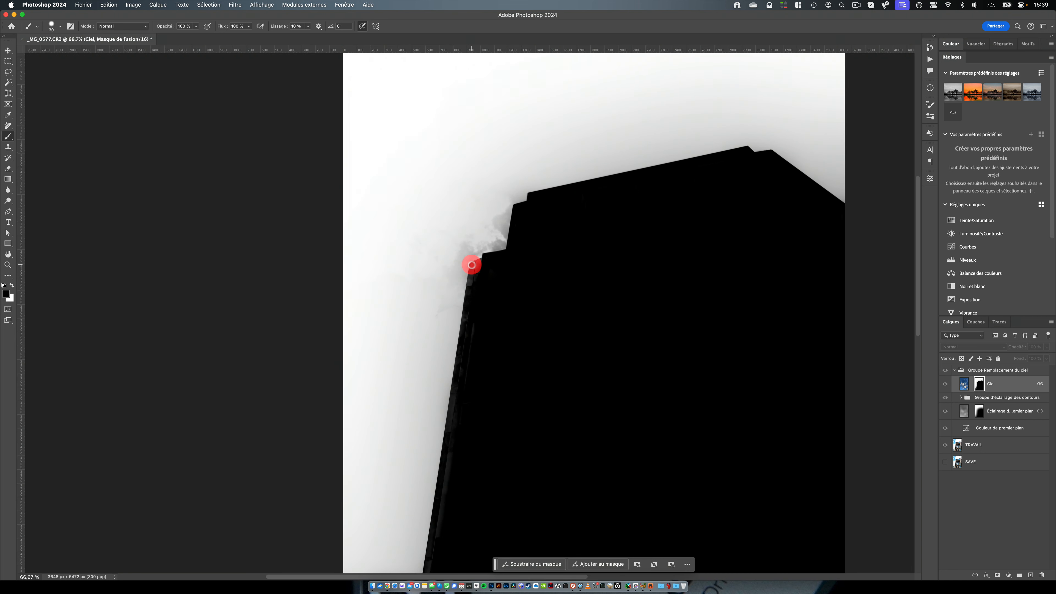
{"action": "key", "text": "z"}
{"action": "left_click", "coordinate": [483, 264]}
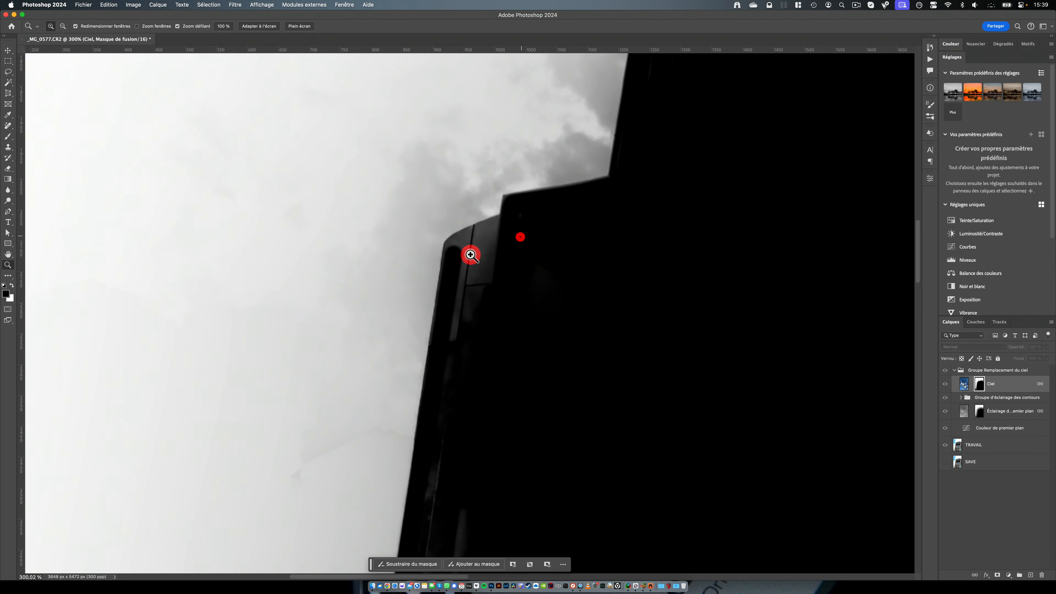
Black out the curved corner below the ledge and the grey panels directly beneath it.
{"action": "key", "text": "b"}
{"action": "left_click", "coordinate": [454, 251]}
{"action": "mouse_move", "coordinate": [453, 249]}
{"action": "left_mouse_down"}
{"action": "mouse_move", "coordinate": [505, 226]}
{"action": "mouse_move", "coordinate": [473, 235]}
{"action": "mouse_move", "coordinate": [492, 262]}
{"action": "mouse_move", "coordinate": [477, 307]}
{"action": "mouse_move", "coordinate": [474, 254]}
{"action": "mouse_move", "coordinate": [471, 263]}
{"action": "mouse_move", "coordinate": [455, 347]}
{"action": "mouse_move", "coordinate": [474, 245]}
{"action": "left_mouse_up"}
{"action": "left_click_drag", "start_coordinate": [504, 337], "coordinate": [528, 101]}
{"action": "left_click_drag", "start_coordinate": [537, 278], "coordinate": [529, 284]}
{"action": "left_click_drag", "start_coordinate": [480, 328], "coordinate": [475, 350]}
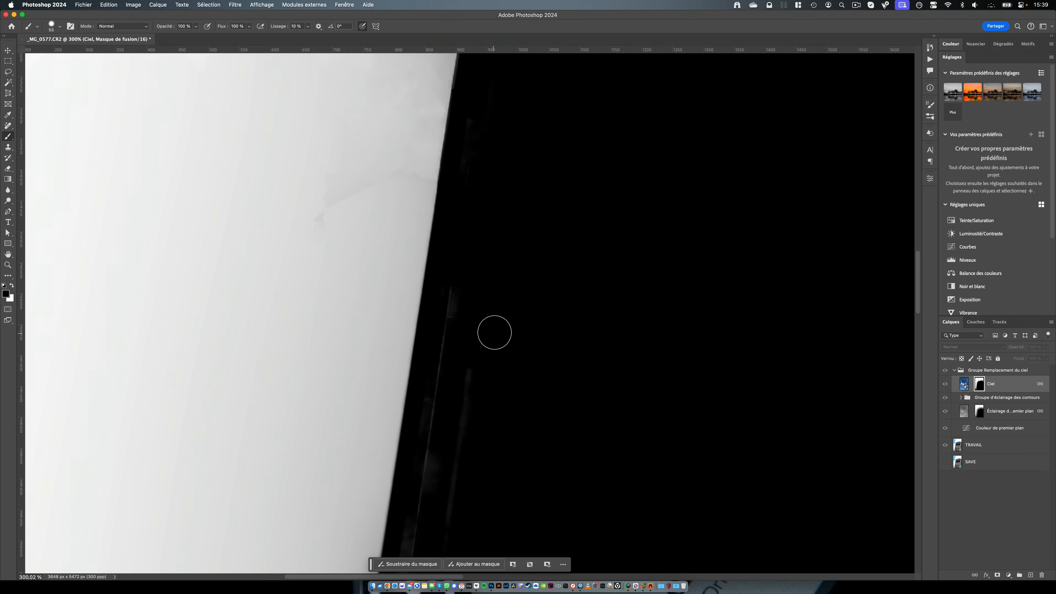
Draw straight black lines over the thin grey strips along the upper part of the building's left wall.
{"action": "key", "text": "super+minus"}
{"action": "key", "text": "super+minus"}
{"action": "mouse_move", "coordinate": [453, 293]}
{"action": "left_mouse_down"}
{"action": "mouse_move", "coordinate": [480, 231]}
{"action": "mouse_move", "coordinate": [490, 152]}
{"action": "left_mouse_up"}
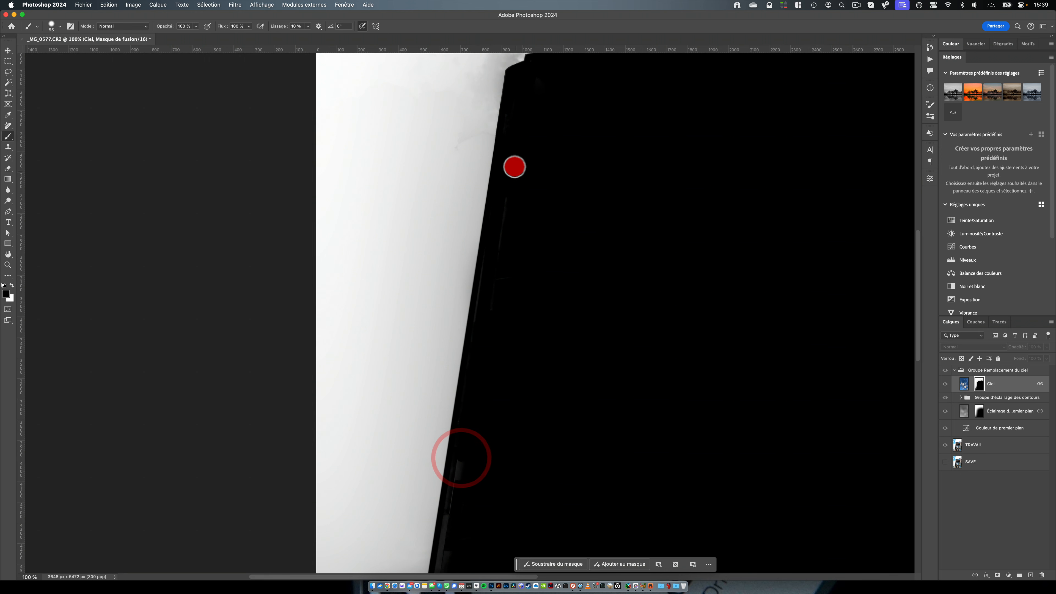
{"action": "left_click", "coordinate": [512, 170]}
{"action": "left_click", "coordinate": [499, 252]}
{"action": "left_click", "coordinate": [491, 247]}
{"action": "left_click", "coordinate": [476, 333], "text": "shift"}
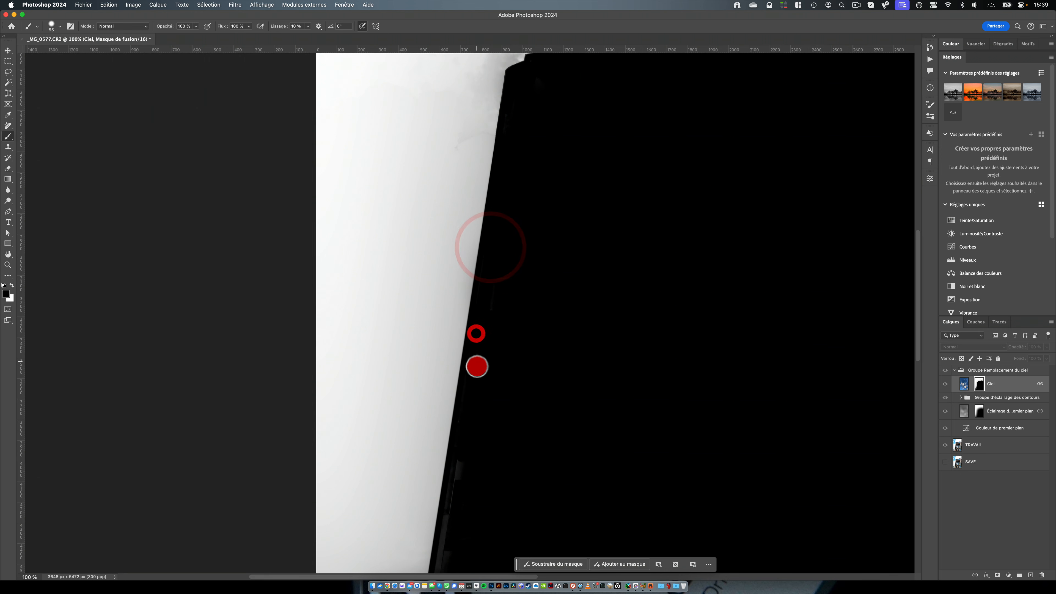
Continue the straight black lines down the lower left wall to cover its remaining grey panels.
{"action": "left_click_drag", "start_coordinate": [477, 381], "coordinate": [524, 196]}
{"action": "left_click", "coordinate": [507, 266], "text": "shift"}
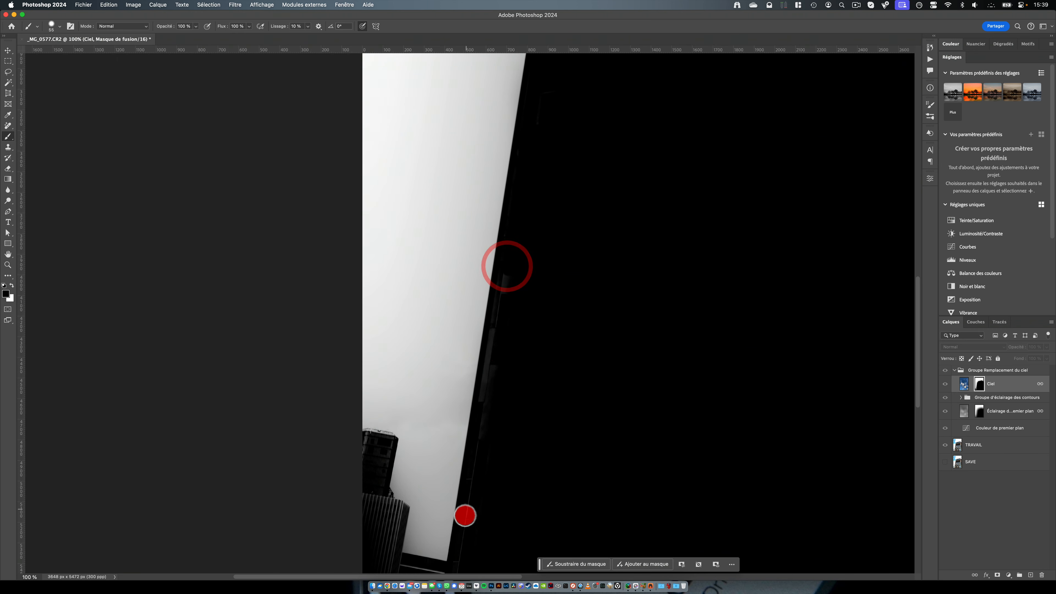
{"action": "left_click", "coordinate": [465, 529], "text": "shift"}
{"action": "left_click", "coordinate": [505, 255]}
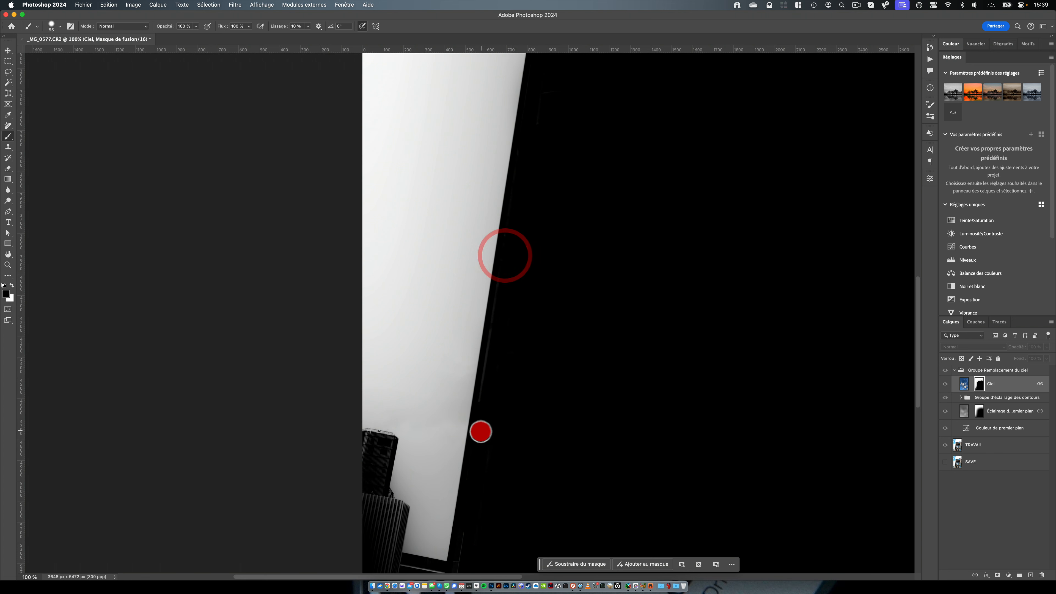
{"action": "left_click", "coordinate": [478, 433], "text": "shift"}
{"action": "mouse_move", "coordinate": [492, 456]}
{"action": "left_mouse_down"}
{"action": "mouse_move", "coordinate": [523, 275]}
{"action": "mouse_move", "coordinate": [494, 323]}
{"action": "mouse_move", "coordinate": [387, 425]}
{"action": "left_mouse_up"}
{"action": "left_click", "coordinate": [499, 328]}
{"action": "left_click", "coordinate": [488, 405], "text": "shift"}
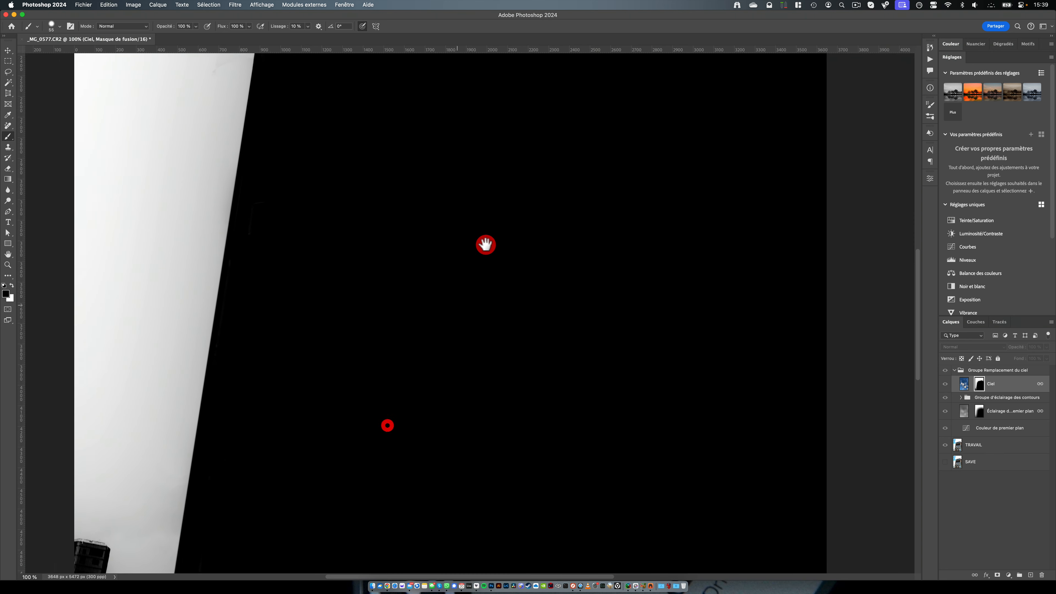
Switch the brush colour to white and paint a few freehand strokes over the grey sky beside the left wall.
{"action": "left_click_drag", "start_coordinate": [485, 246], "coordinate": [444, 491]}
{"action": "left_click_drag", "start_coordinate": [481, 310], "coordinate": [533, 122]}
{"action": "left_click_drag", "start_coordinate": [393, 313], "coordinate": [526, 150]}
{"action": "left_click_drag", "start_coordinate": [323, 421], "coordinate": [344, 397]}
{"action": "left_click_drag", "start_coordinate": [447, 304], "coordinate": [510, 273]}
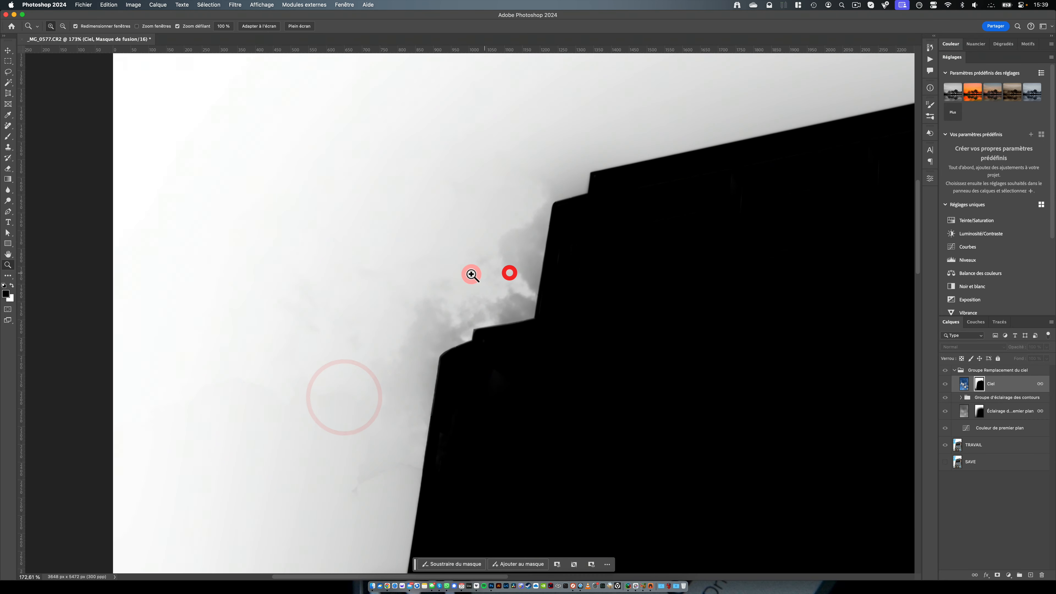
{"action": "key", "text": "b"}
{"action": "left_click_drag", "start_coordinate": [404, 471], "coordinate": [362, 360]}
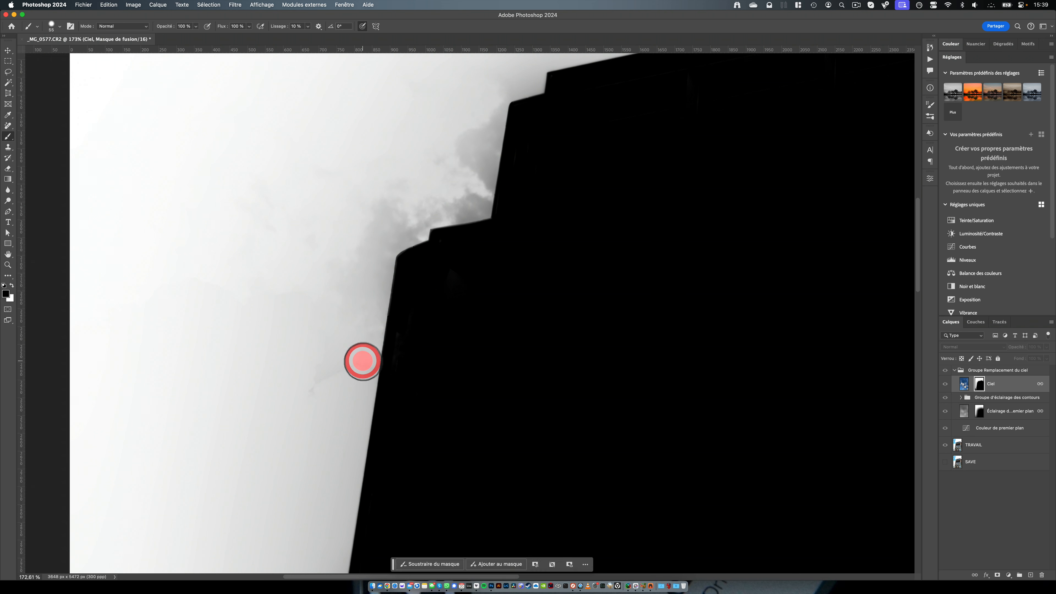
{"action": "key", "text": "x"}
{"action": "left_click", "coordinate": [356, 392]}
{"action": "left_click", "coordinate": [363, 415]}
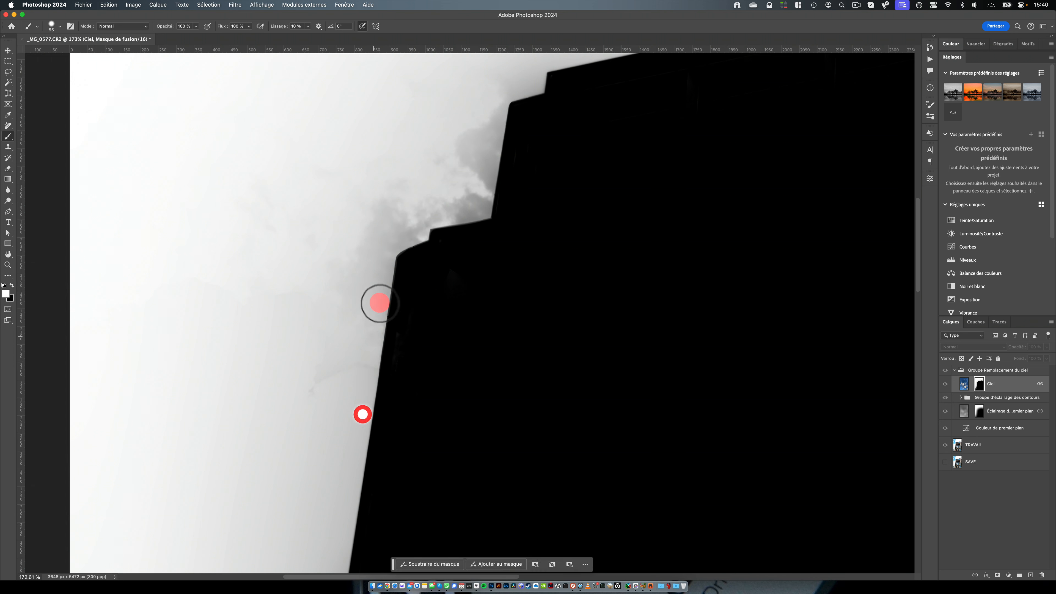
{"action": "key", "text": "super+z"}
{"action": "mouse_move", "coordinate": [152, 259]}
{"action": "left_mouse_down"}
{"action": "mouse_move", "coordinate": [157, 246]}
{"action": "mouse_move", "coordinate": [155, 265]}
{"action": "mouse_move", "coordinate": [180, 264]}
{"action": "left_mouse_up"}
{"action": "mouse_move", "coordinate": [328, 349]}
{"action": "left_mouse_down"}
{"action": "mouse_move", "coordinate": [345, 321]}
{"action": "mouse_move", "coordinate": [269, 305]}
{"action": "left_mouse_up"}
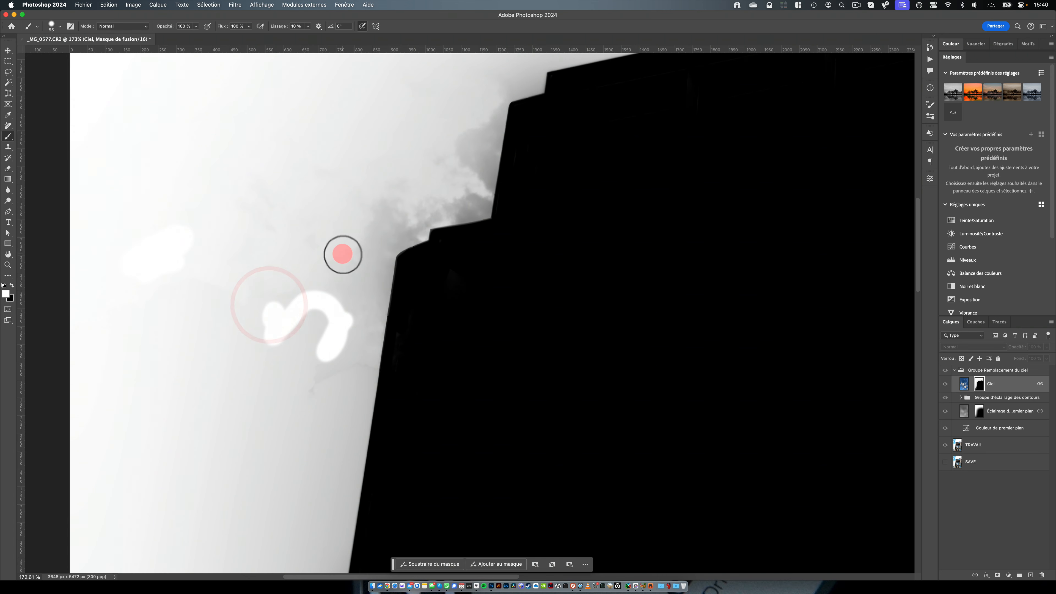
Enlarge the brush and paint the small distant buildings in the image's lower-left corner white.
{"action": "left_click_drag", "start_coordinate": [342, 254], "coordinate": [366, 151]}
{"action": "left_click_drag", "start_coordinate": [342, 362], "coordinate": [401, 94]}
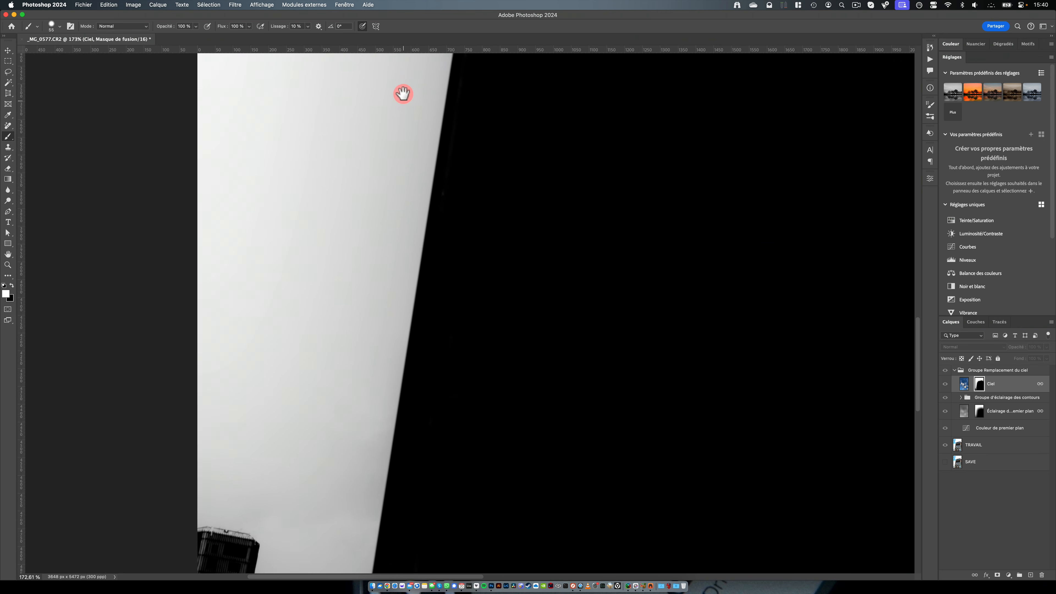
{"action": "left_click_drag", "start_coordinate": [339, 441], "coordinate": [354, 111]}
{"action": "left_click_drag", "start_coordinate": [266, 217], "coordinate": [272, 216]}
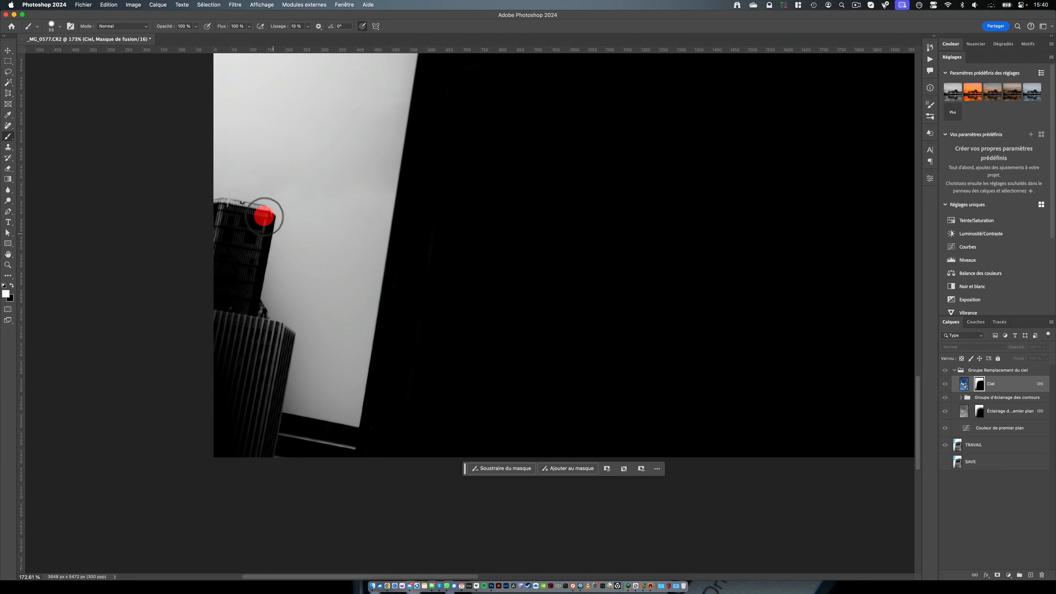
{"action": "left_click_drag", "start_coordinate": [224, 191], "coordinate": [267, 194]}
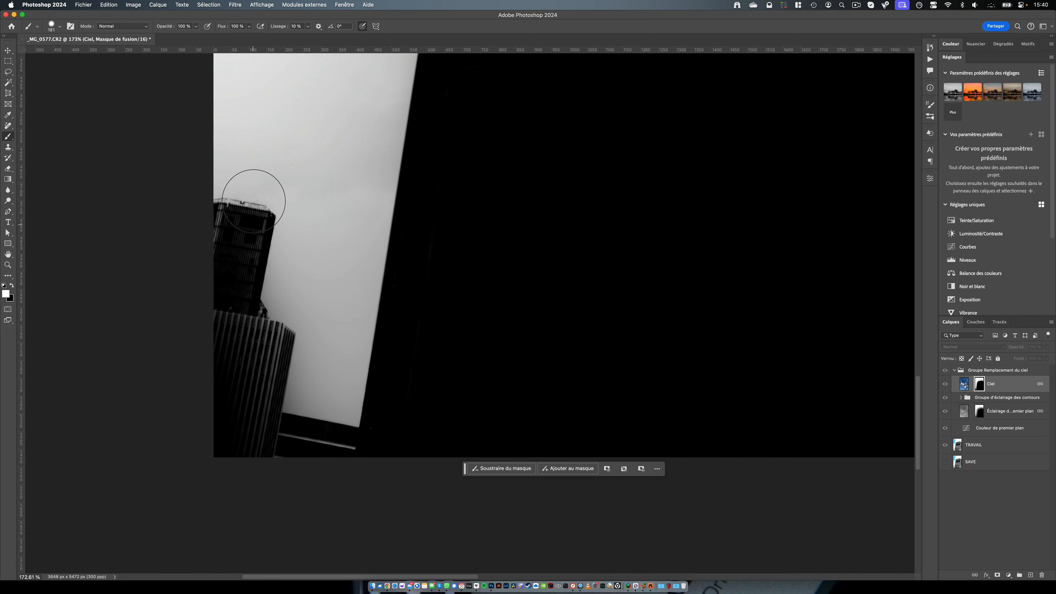
{"action": "mouse_move", "coordinate": [254, 202]}
{"action": "left_mouse_down"}
{"action": "mouse_move", "coordinate": [245, 334]}
{"action": "mouse_move", "coordinate": [257, 321]}
{"action": "mouse_move", "coordinate": [272, 464]}
{"action": "mouse_move", "coordinate": [287, 416]}
{"action": "left_mouse_up"}
With a smaller brush, draw a white line on the sky side up the left wall, around the curved corner and along the ledge.
{"action": "left_click_drag", "start_coordinate": [346, 390], "coordinate": [292, 404]}
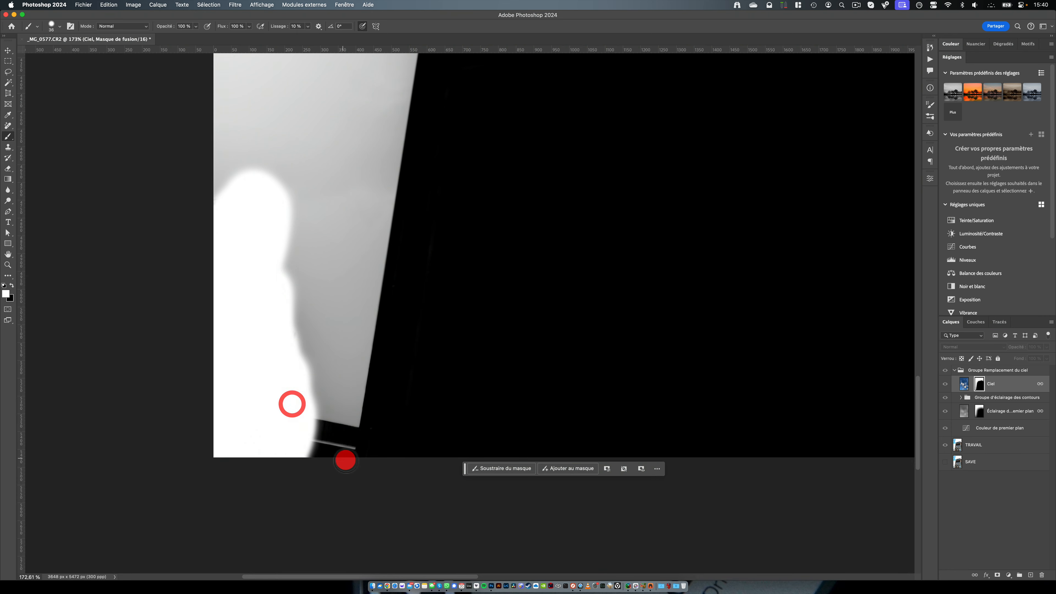
{"action": "left_click_drag", "start_coordinate": [398, 253], "coordinate": [419, 415]}
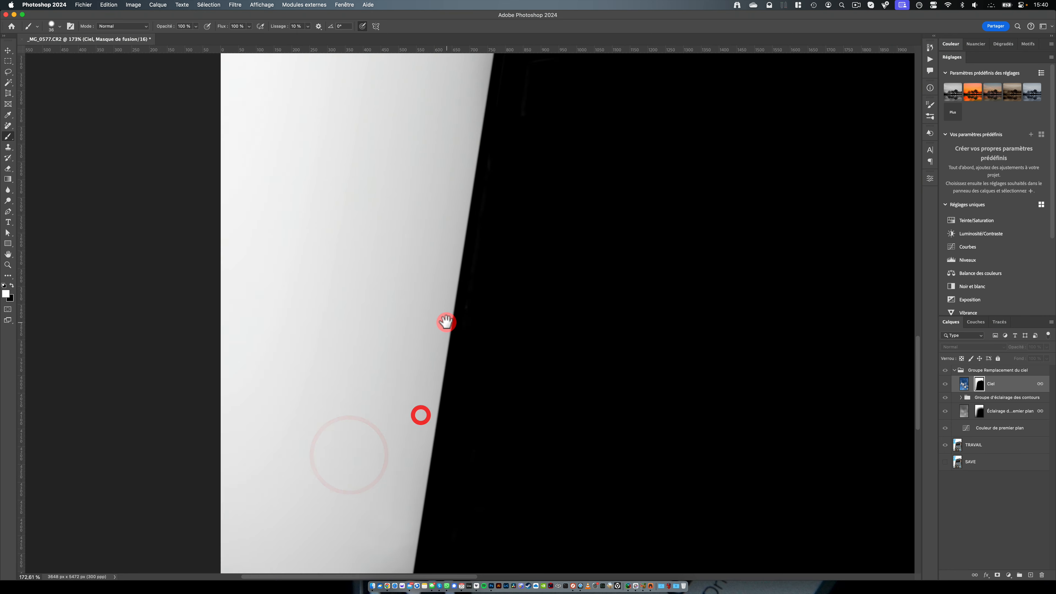
{"action": "left_click", "coordinate": [494, 179]}
{"action": "left_click_drag", "start_coordinate": [551, 154], "coordinate": [540, 448]}
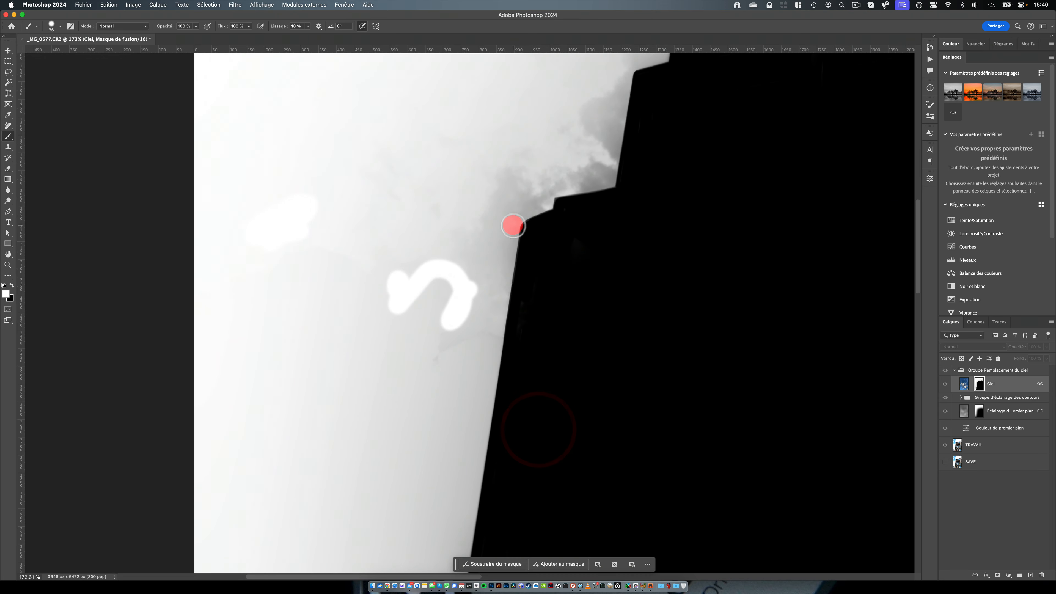
{"action": "left_click", "coordinate": [512, 226], "text": "shift"}
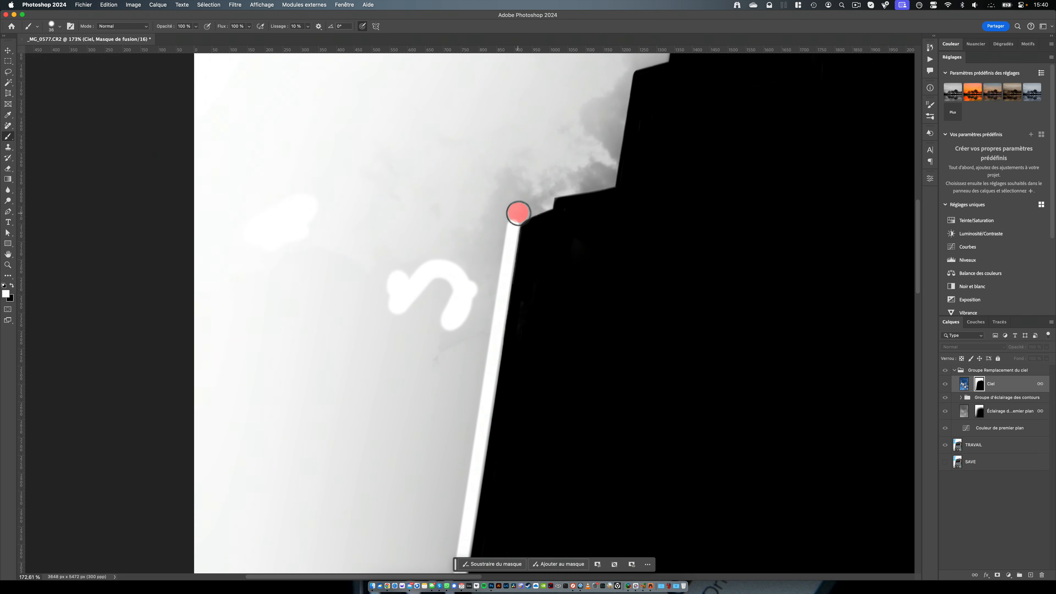
{"action": "left_click_drag", "start_coordinate": [527, 212], "coordinate": [548, 195]}
{"action": "left_click", "coordinate": [606, 180], "text": "shift"}
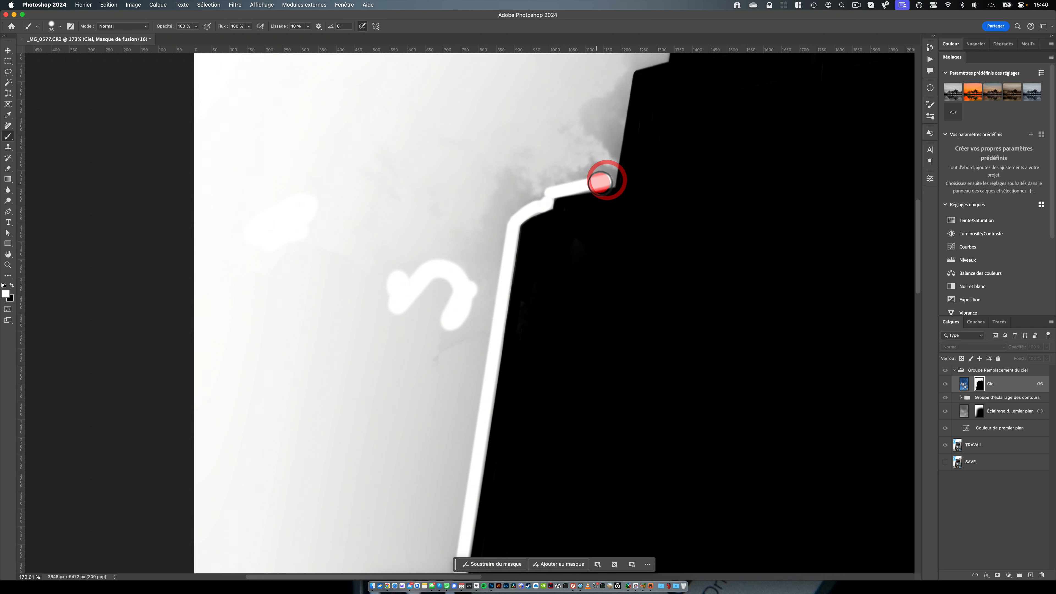
Continue the white line on the sky side along the ledge, up the short wall and around the next step to the roof corner.
{"action": "left_click", "coordinate": [610, 180]}
{"action": "left_click", "coordinate": [585, 185]}
{"action": "left_click_drag", "start_coordinate": [615, 127], "coordinate": [461, 213]}
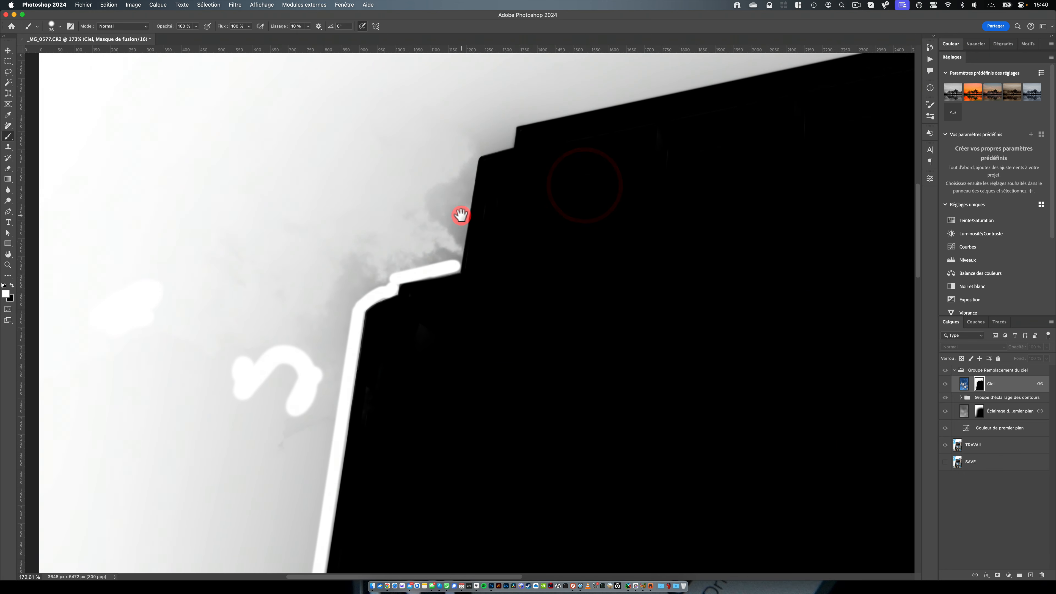
{"action": "left_click", "coordinate": [473, 155]}
{"action": "left_click", "coordinate": [454, 264], "text": "shift"}
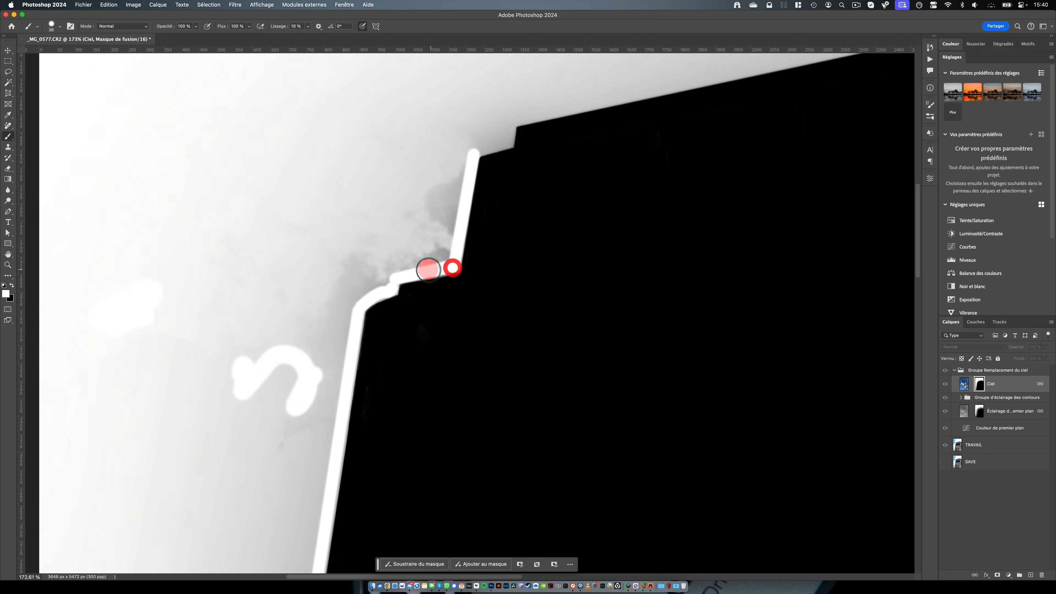
{"action": "left_click", "coordinate": [412, 276]}
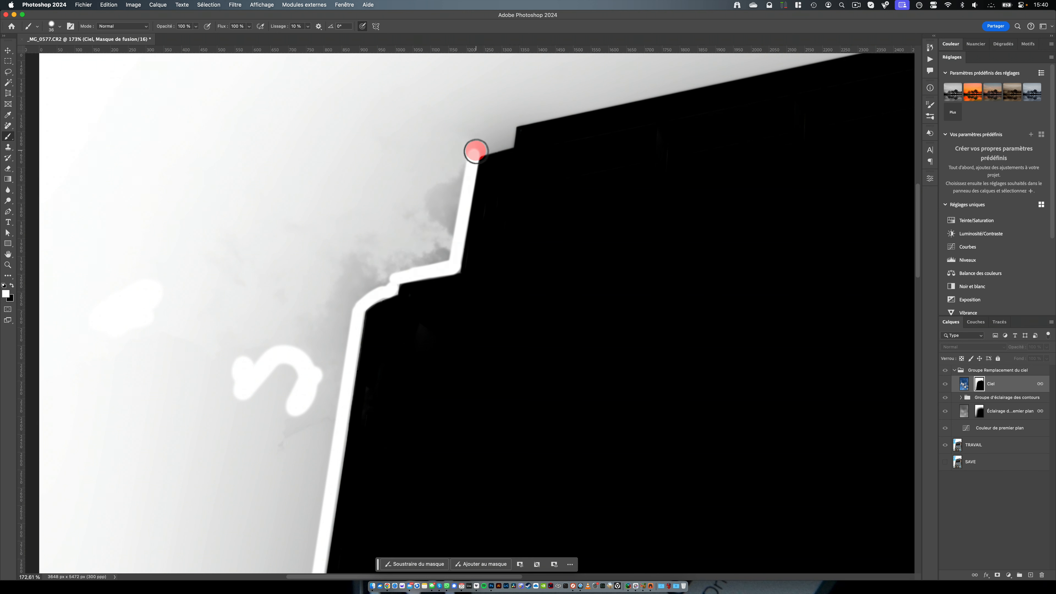
{"action": "left_click", "coordinate": [475, 150]}
{"action": "left_click", "coordinate": [507, 144], "text": "shift"}
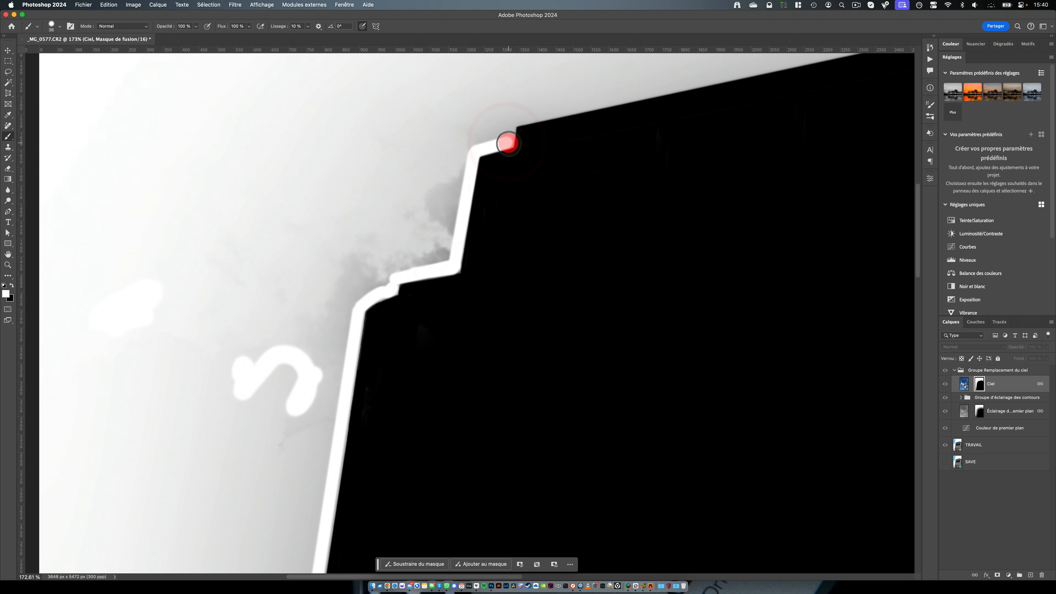
{"action": "left_click", "coordinate": [511, 123], "text": "shift"}
Extend the white line along the sloping roof edge, around the small notch and down the right slope to the image border.
{"action": "left_click_drag", "start_coordinate": [647, 113], "coordinate": [424, 245]}
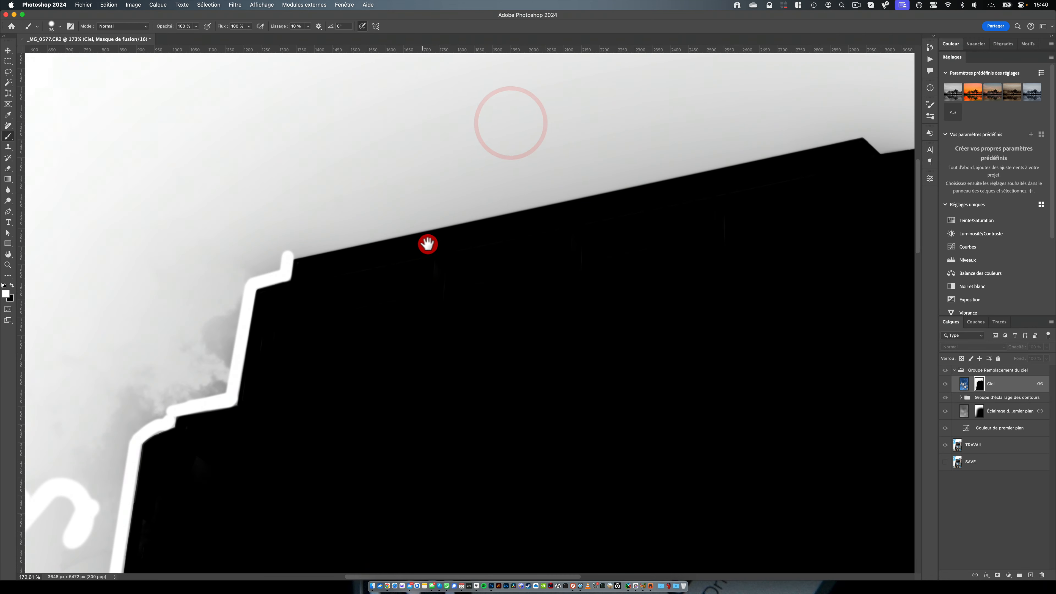
{"action": "left_click", "coordinate": [859, 135], "text": "shift"}
{"action": "left_click_drag", "start_coordinate": [860, 136], "coordinate": [484, 213]}
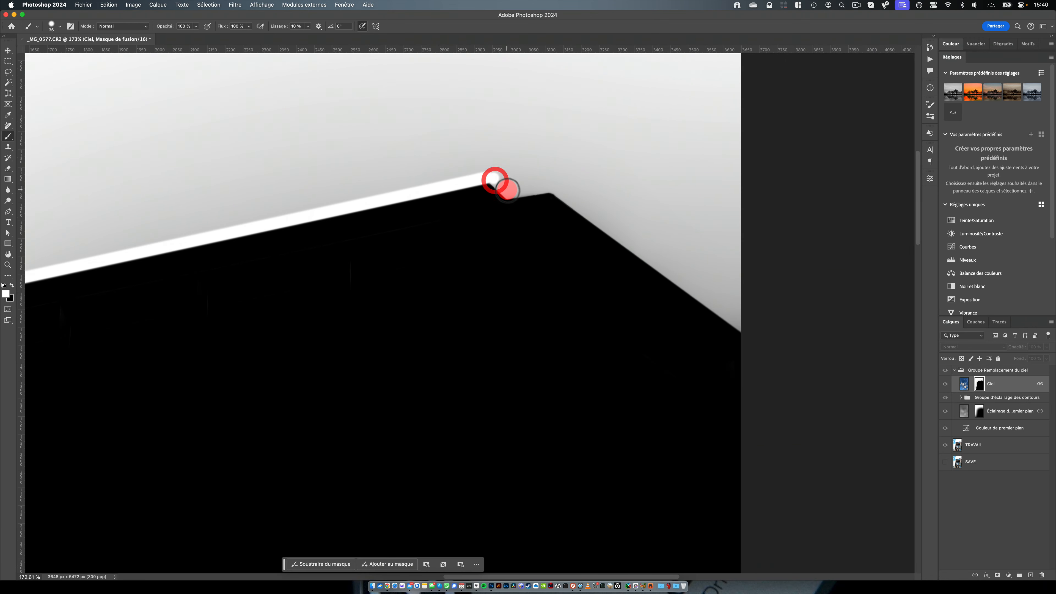
{"action": "left_click", "coordinate": [507, 192], "text": "shift"}
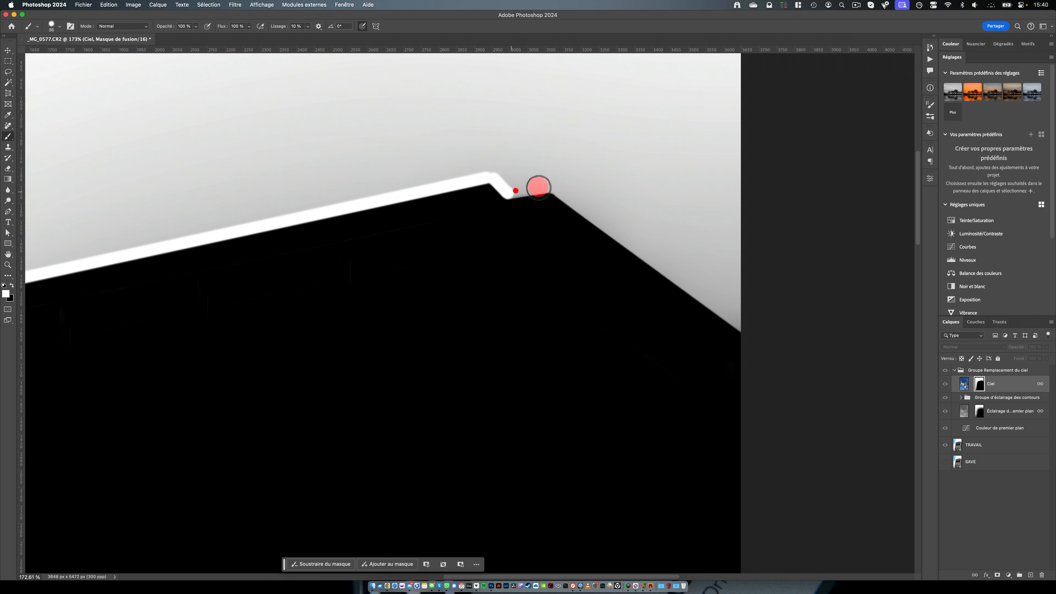
{"action": "left_click", "coordinate": [553, 188], "text": "shift"}
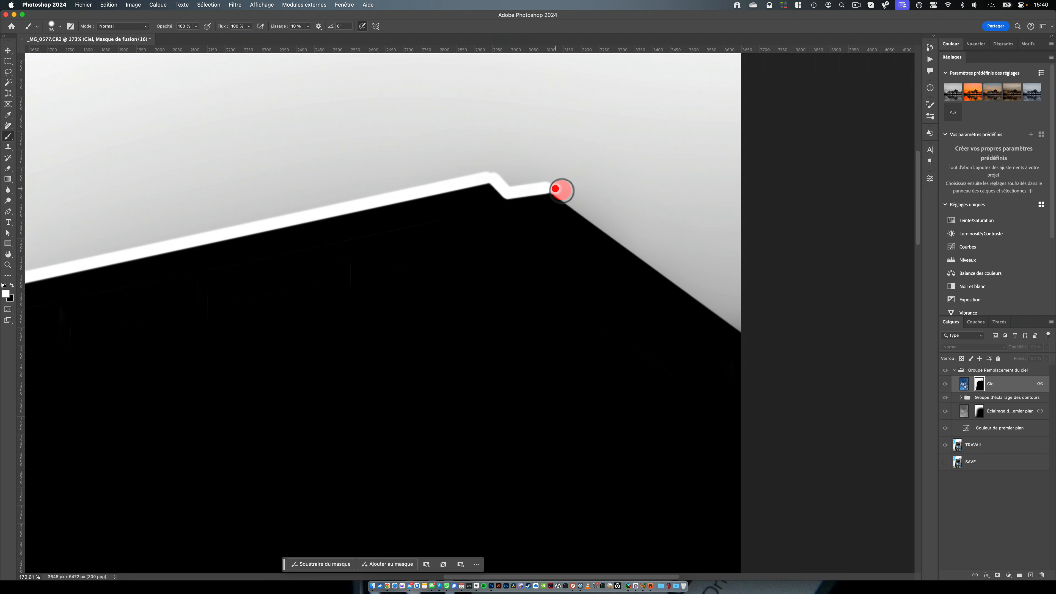
{"action": "left_click", "coordinate": [553, 187], "text": "shift"}
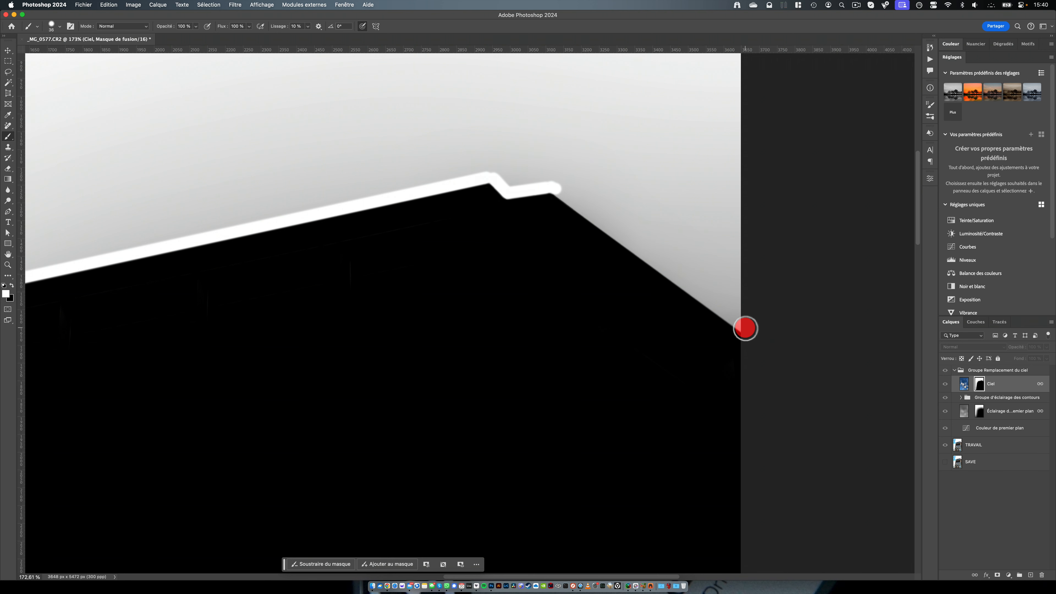
{"action": "left_click", "coordinate": [744, 328], "text": "shift"}
Fill the remaining grey sky areas of the mask with white using the Paint Bucket.
{"action": "key", "text": "z"}
{"action": "mouse_move", "coordinate": [537, 285]}
{"action": "left_mouse_down"}
{"action": "mouse_move", "coordinate": [455, 330]}
{"action": "mouse_move", "coordinate": [479, 318]}
{"action": "left_mouse_up"}
{"action": "key", "text": "b"}
{"action": "left_click_drag", "start_coordinate": [453, 225], "coordinate": [483, 228]}
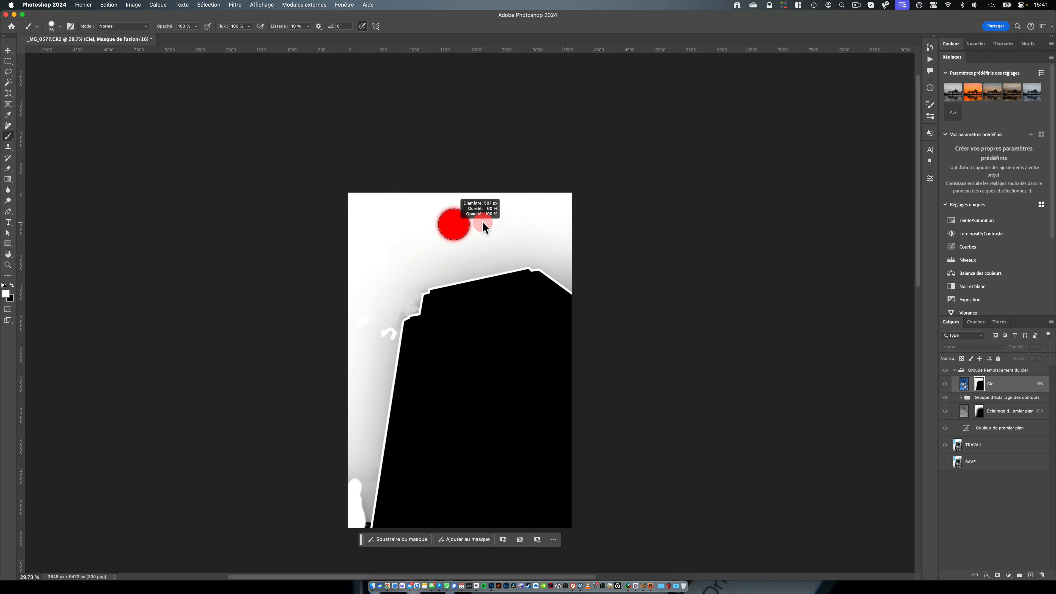
{"action": "key", "text": "g"}
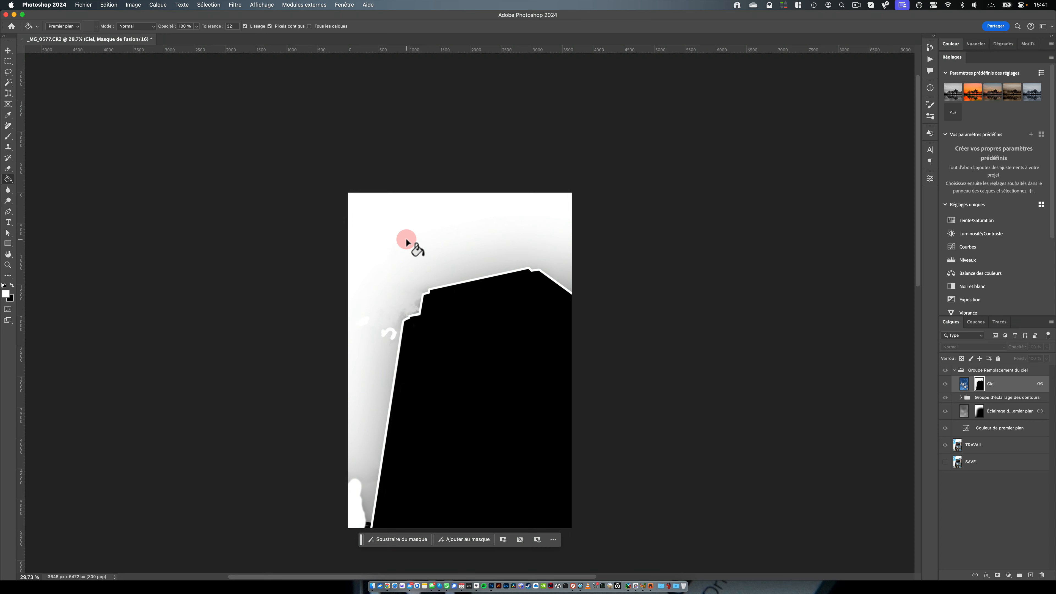
{"action": "left_click", "coordinate": [407, 242]}
{"action": "left_click", "coordinate": [349, 330]}
{"action": "left_click", "coordinate": [357, 472]}
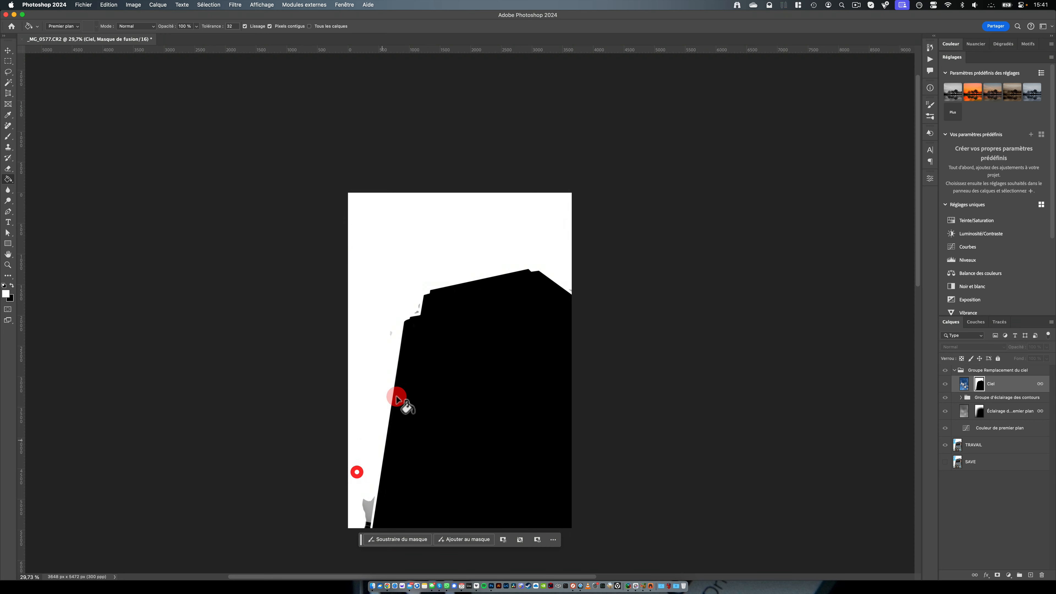
{"action": "left_click", "coordinate": [566, 249]}
Paint the leftover grey specks in the sky beside the building's upper-left corner white, and check the roof edge.
{"action": "key", "text": "z"}
{"action": "mouse_move", "coordinate": [412, 288]}
{"action": "left_mouse_down"}
{"action": "mouse_move", "coordinate": [464, 275]}
{"action": "mouse_move", "coordinate": [370, 276]}
{"action": "mouse_move", "coordinate": [374, 290]}
{"action": "left_mouse_up"}
{"action": "key", "text": "b"}
{"action": "mouse_move", "coordinate": [449, 291]}
{"action": "left_mouse_down"}
{"action": "mouse_move", "coordinate": [426, 337]}
{"action": "mouse_move", "coordinate": [444, 326]}
{"action": "mouse_move", "coordinate": [441, 334]}
{"action": "mouse_move", "coordinate": [416, 328]}
{"action": "left_mouse_up"}
{"action": "left_click_drag", "start_coordinate": [297, 444], "coordinate": [309, 422]}
{"action": "key", "text": "space"}
{"action": "left_click_drag", "start_coordinate": [588, 304], "coordinate": [303, 357]}
{"action": "scroll", "coordinate": [565, 315], "scroll_direction": "right", "scroll_amount": 10}
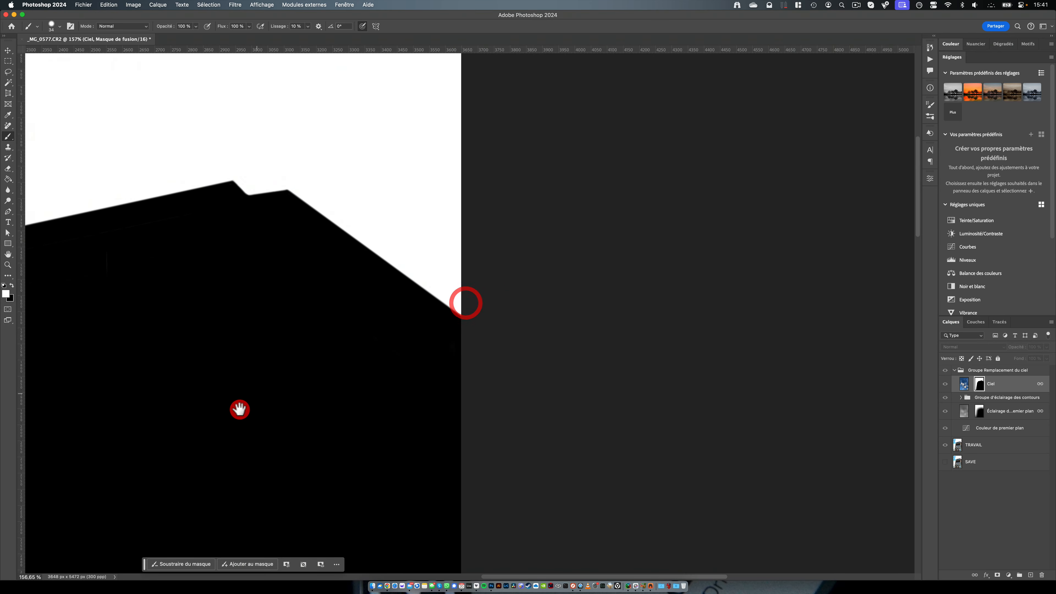
With a larger brush, paint the remaining grey and black patch at the foot of the left wall white.
{"action": "scroll", "coordinate": [238, 410], "scroll_direction": "left", "scroll_amount": 20}
{"action": "scroll", "coordinate": [291, 415], "scroll_direction": "left", "scroll_amount": 5}
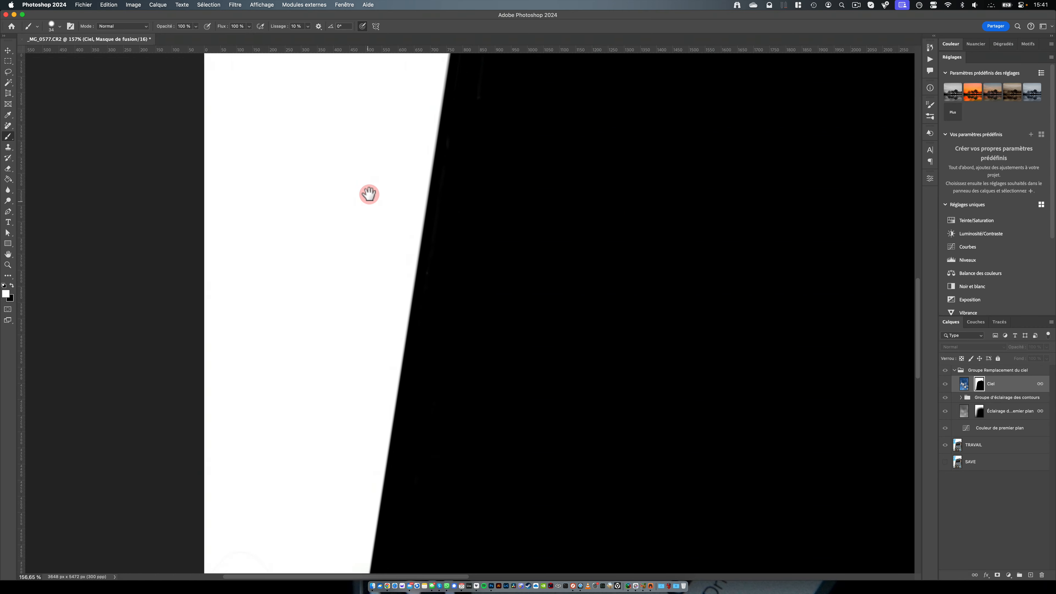
{"action": "scroll", "coordinate": [328, 382], "scroll_direction": "down", "scroll_amount": 10}
{"action": "scroll", "coordinate": [379, 290], "scroll_direction": "up", "scroll_amount": 10}
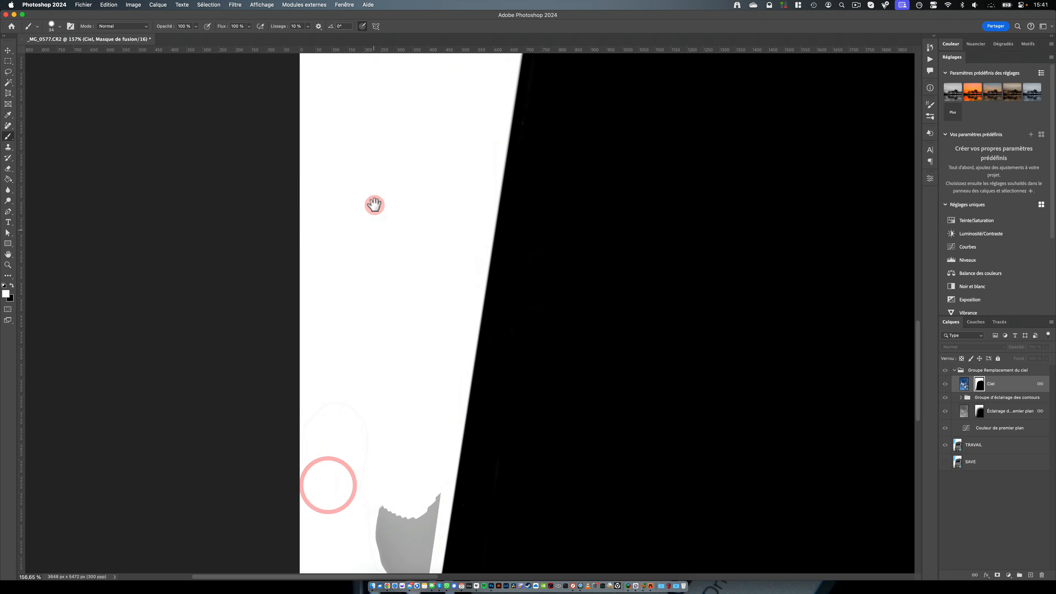
{"action": "left_click_drag", "start_coordinate": [354, 369], "coordinate": [372, 377]}
{"action": "left_click_drag", "start_coordinate": [394, 400], "coordinate": [388, 444]}
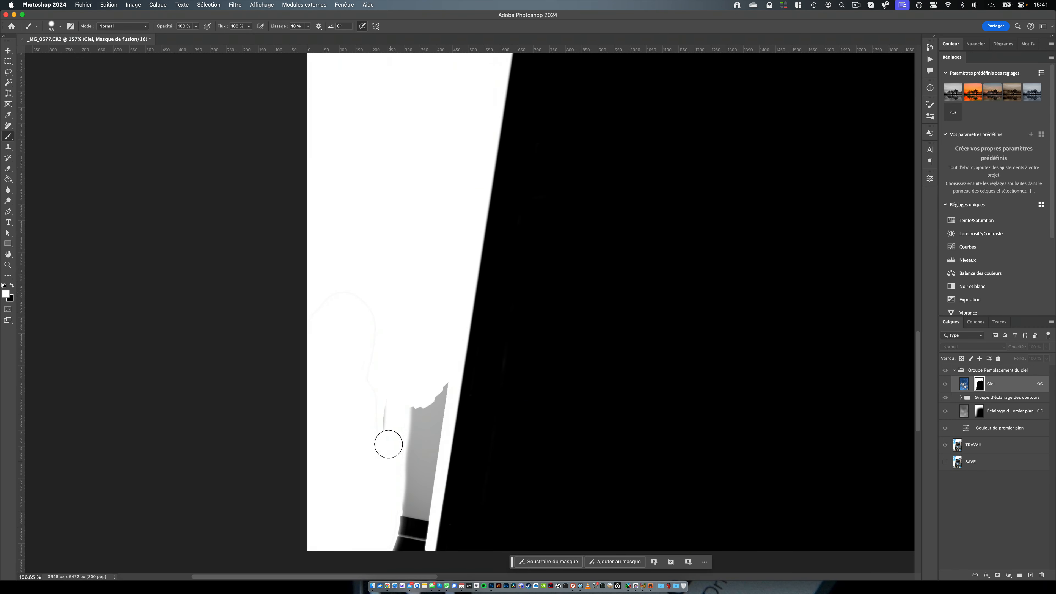
{"action": "left_click_drag", "start_coordinate": [424, 378], "coordinate": [412, 543]}
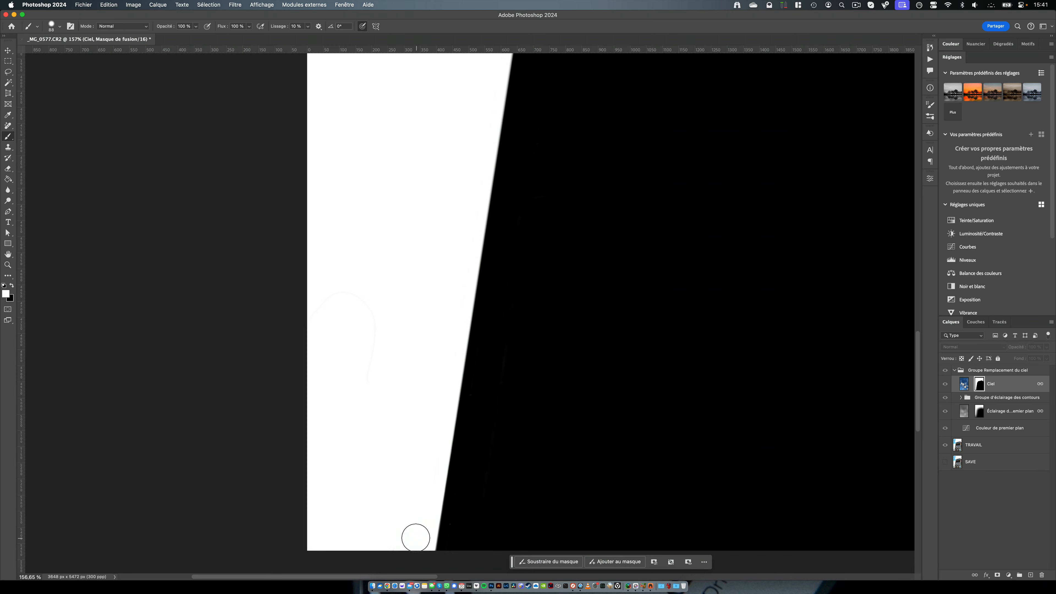
Leave the mask view to show the composite image and expand the Groupe d'éclairage des contours layer group.
{"action": "key", "text": "z"}
{"action": "left_click_drag", "start_coordinate": [478, 393], "coordinate": [557, 325]}
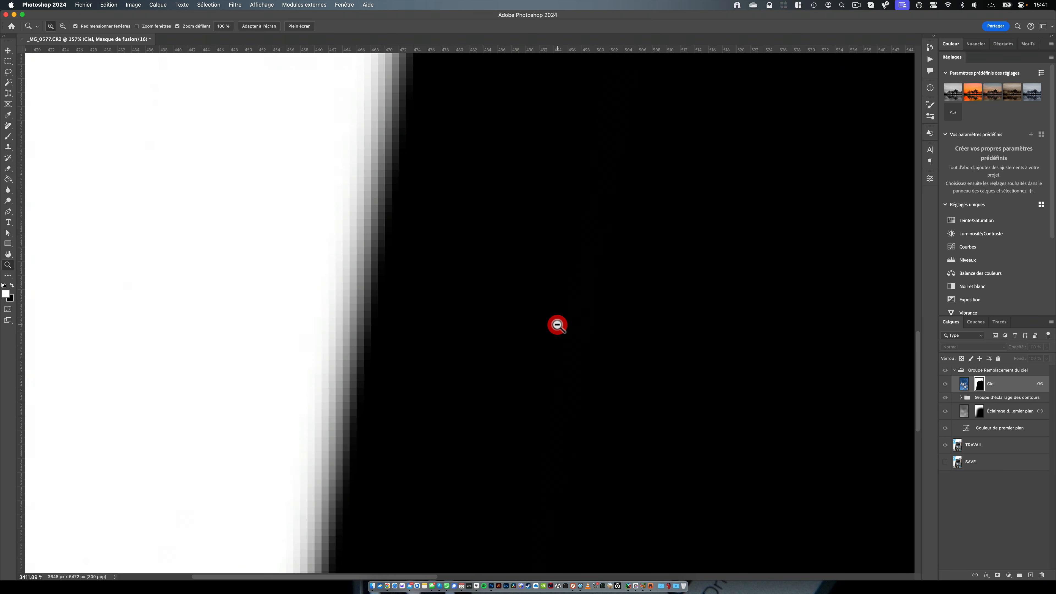
{"action": "double_click", "coordinate": [9, 266]}
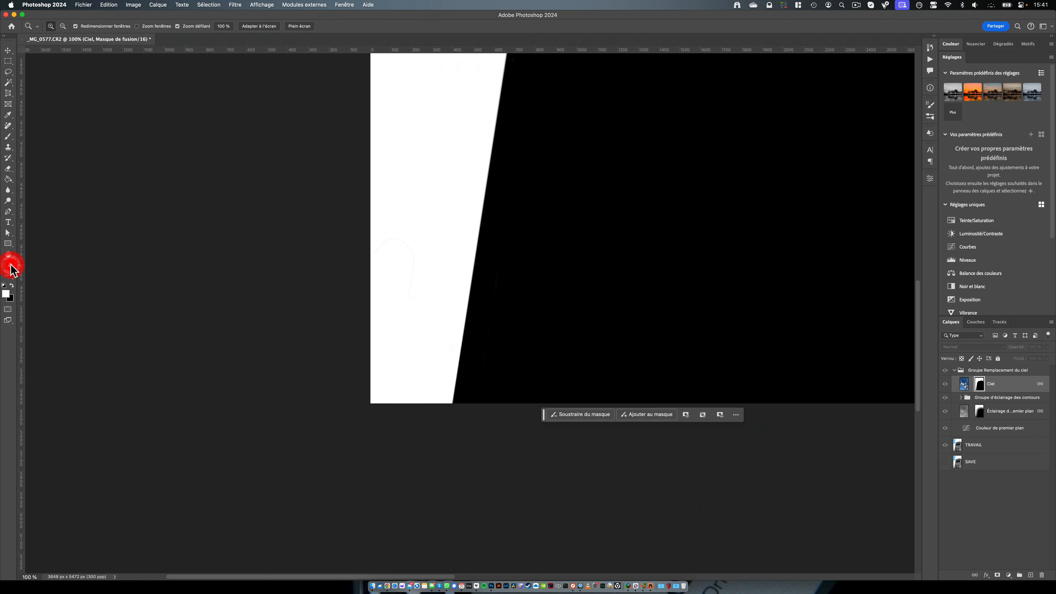
{"action": "key", "text": "super+0"}
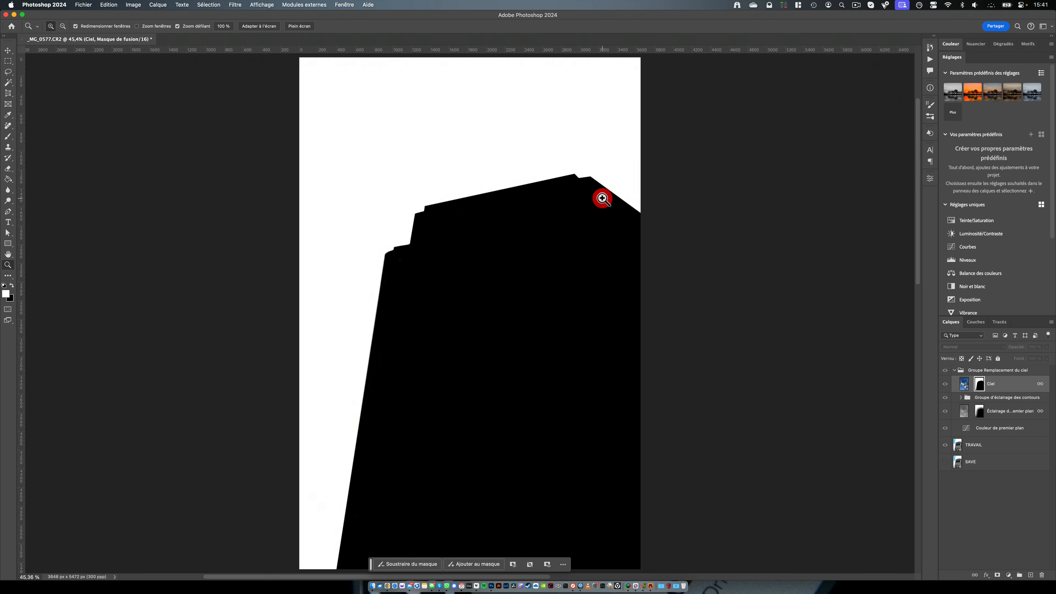
{"action": "left_click", "coordinate": [979, 384], "text": "alt"}
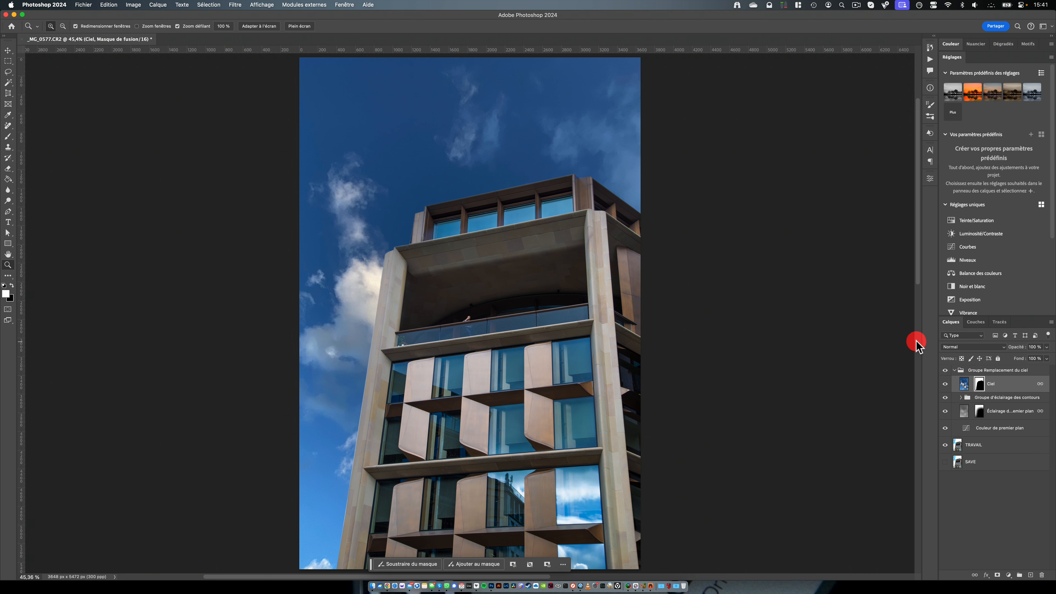
{"action": "left_click", "coordinate": [961, 398]}
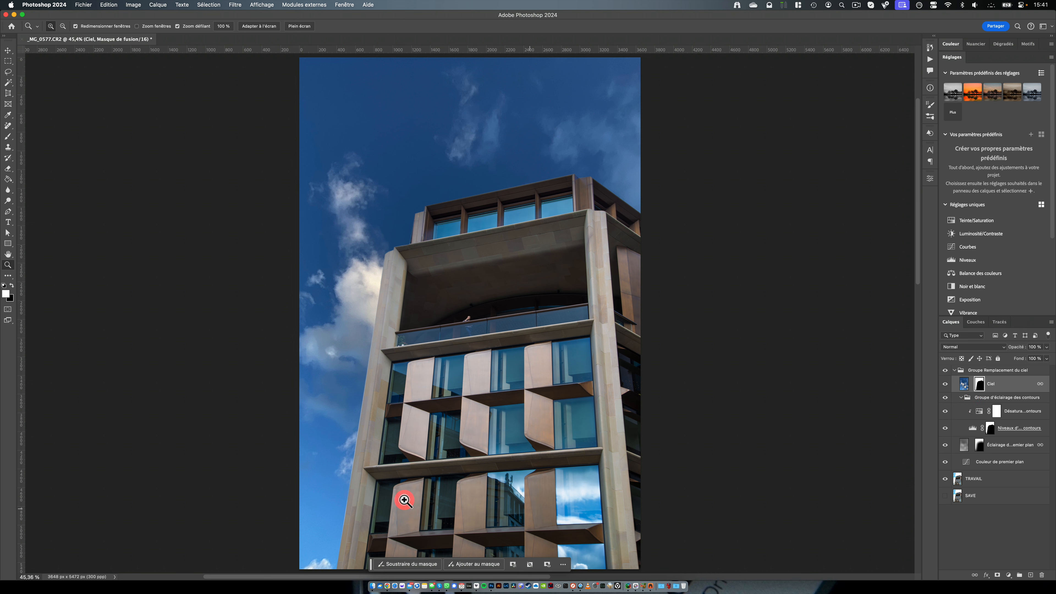
Examine the building's left edge against the new sky at close range and in the whole image.
{"action": "scroll", "coordinate": [365, 436], "scroll_direction": "up", "scroll_amount": 5}
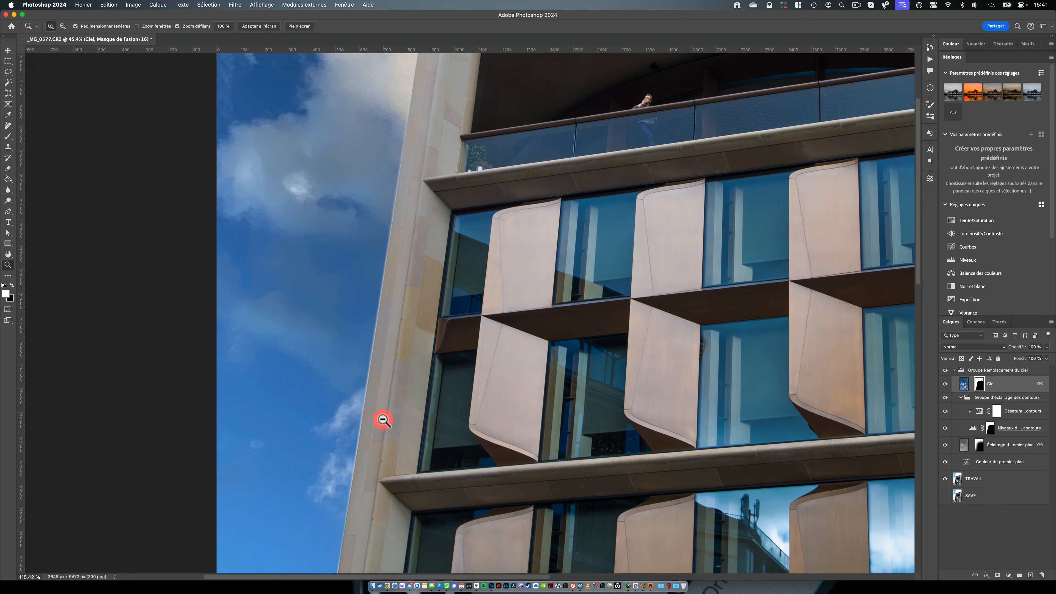
{"action": "scroll", "coordinate": [383, 419], "scroll_direction": "down", "scroll_amount": 3}
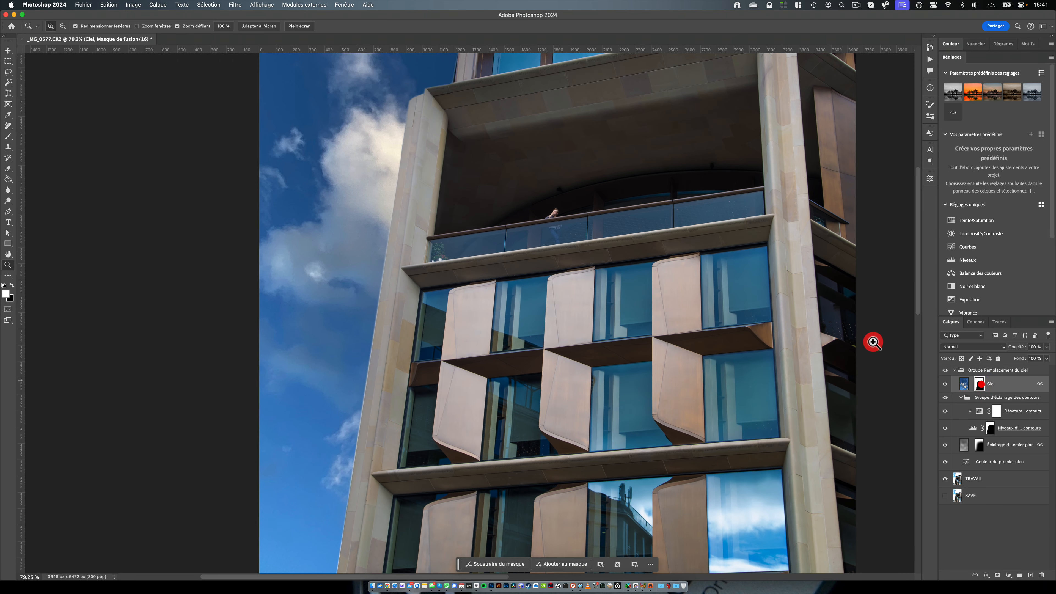
{"action": "key", "text": "b"}
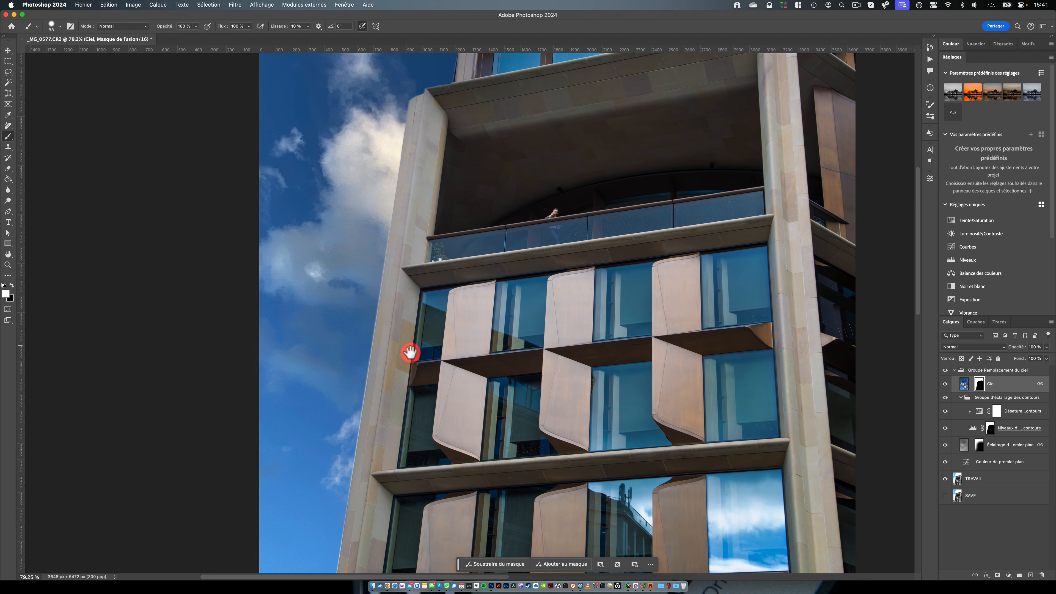
{"action": "left_click_drag", "start_coordinate": [410, 353], "coordinate": [413, 146]}
{"action": "key", "text": "z"}
{"action": "scroll", "coordinate": [366, 346], "scroll_direction": "up", "scroll_amount": 5}
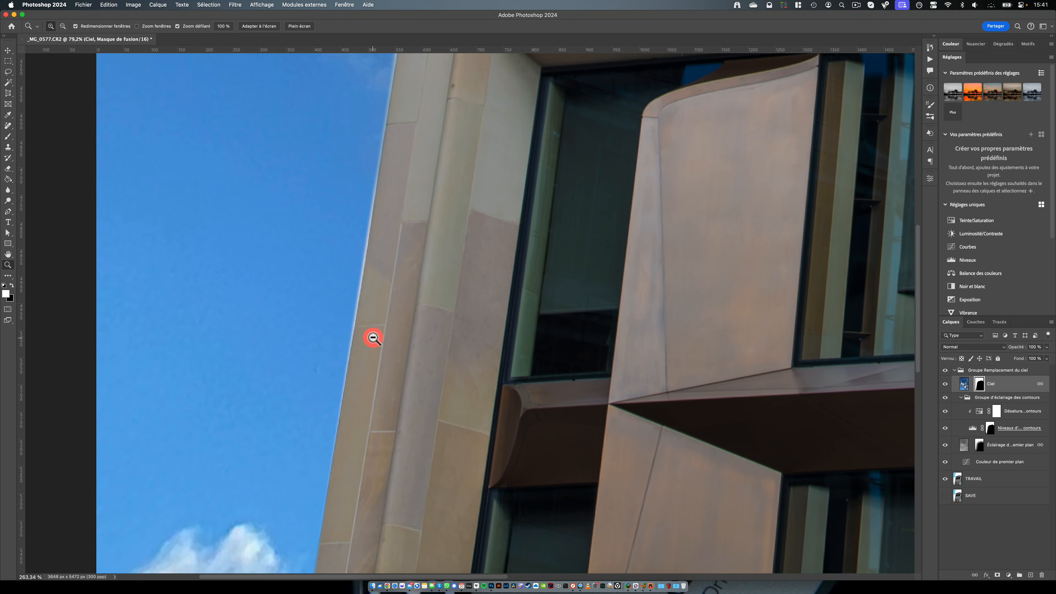
{"action": "scroll", "coordinate": [373, 338], "scroll_direction": "down", "scroll_amount": 2}
{"action": "scroll", "coordinate": [371, 342], "scroll_direction": "up", "scroll_amount": 1}
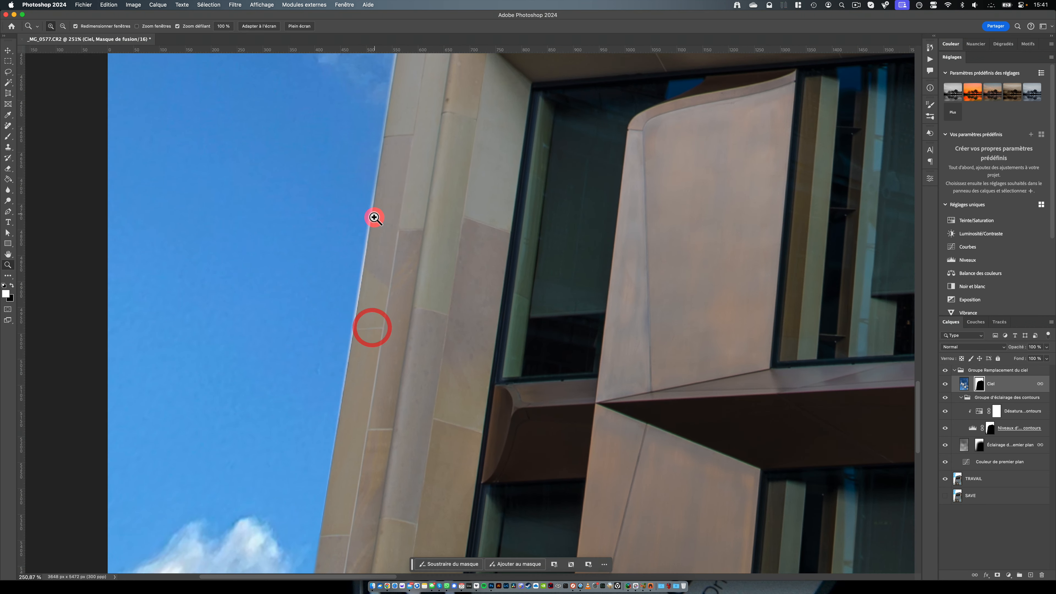
{"action": "scroll", "coordinate": [526, 229], "scroll_direction": "down", "scroll_amount": 10}
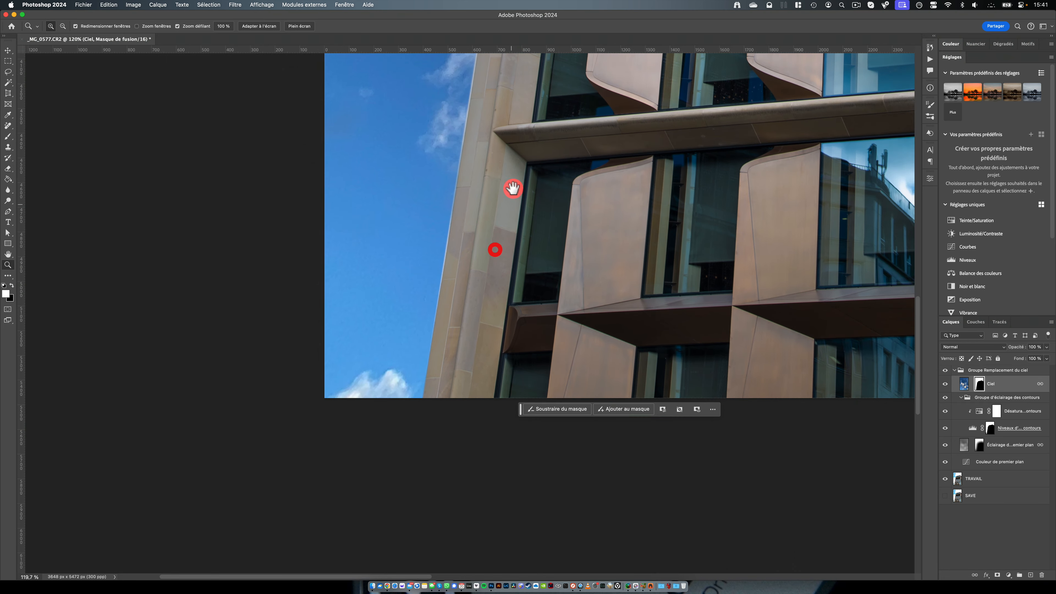
{"action": "left_click_drag", "start_coordinate": [504, 220], "coordinate": [443, 286]}
{"action": "left_click_drag", "start_coordinate": [523, 210], "coordinate": [432, 274]}
{"action": "left_click_drag", "start_coordinate": [609, 228], "coordinate": [580, 235]}
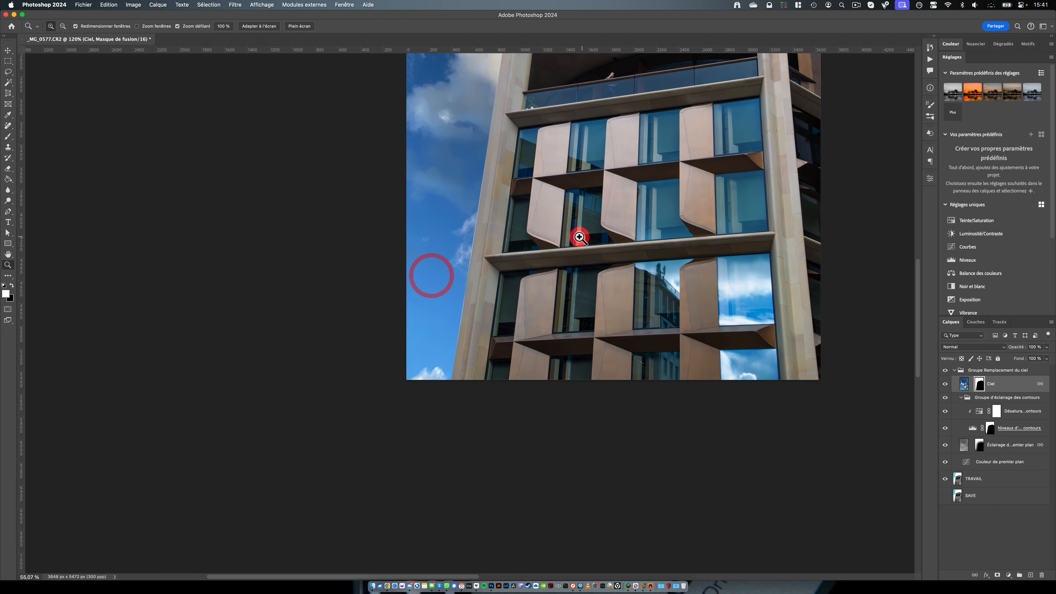
{"action": "left_click_drag", "start_coordinate": [606, 193], "coordinate": [501, 332]}
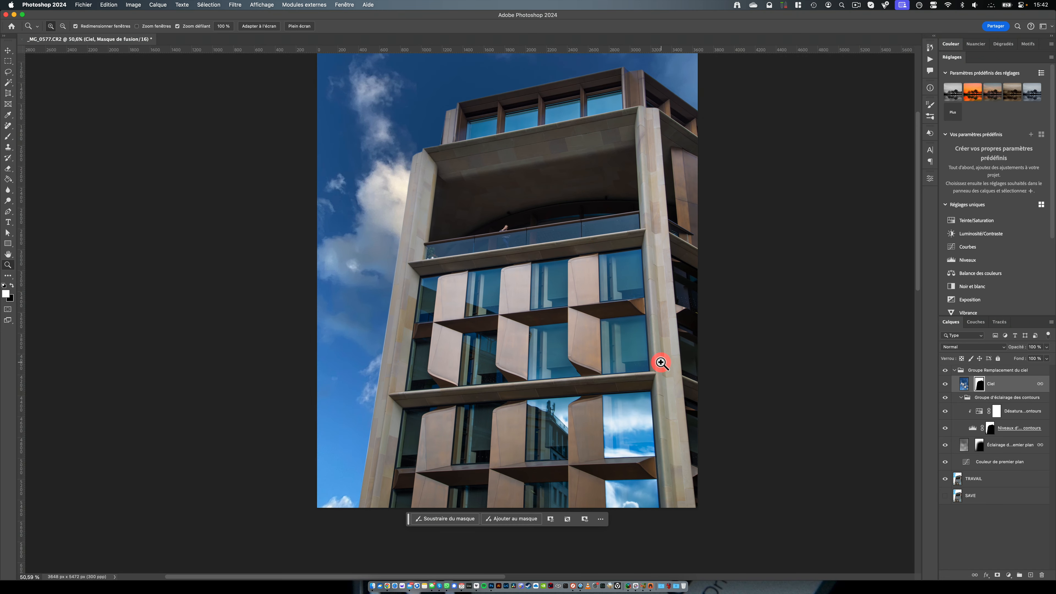
{"action": "mouse_move", "coordinate": [525, 277]}
{"action": "left_mouse_down"}
{"action": "mouse_move", "coordinate": [407, 203]}
{"action": "mouse_move", "coordinate": [429, 196]}
{"action": "mouse_move", "coordinate": [374, 228]}
{"action": "left_mouse_up"}
{"action": "left_click_drag", "start_coordinate": [530, 212], "coordinate": [530, 212]}
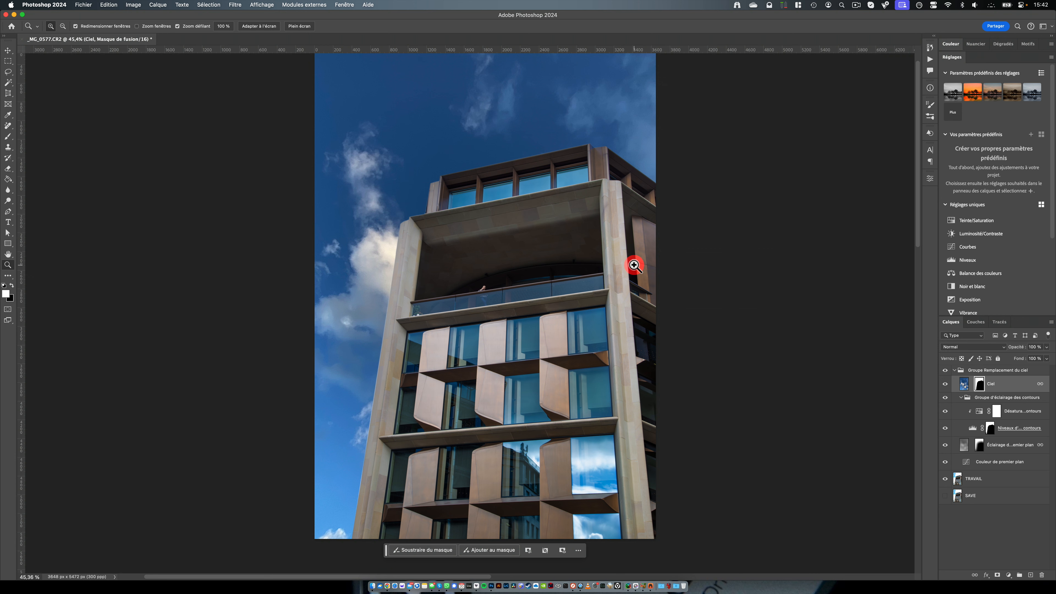
{"action": "mouse_move", "coordinate": [639, 296]}
{"action": "left_mouse_down"}
{"action": "mouse_move", "coordinate": [627, 286]}
{"action": "mouse_move", "coordinate": [629, 309]}
{"action": "mouse_move", "coordinate": [667, 302]}
{"action": "mouse_move", "coordinate": [652, 309]}
{"action": "left_mouse_up"}
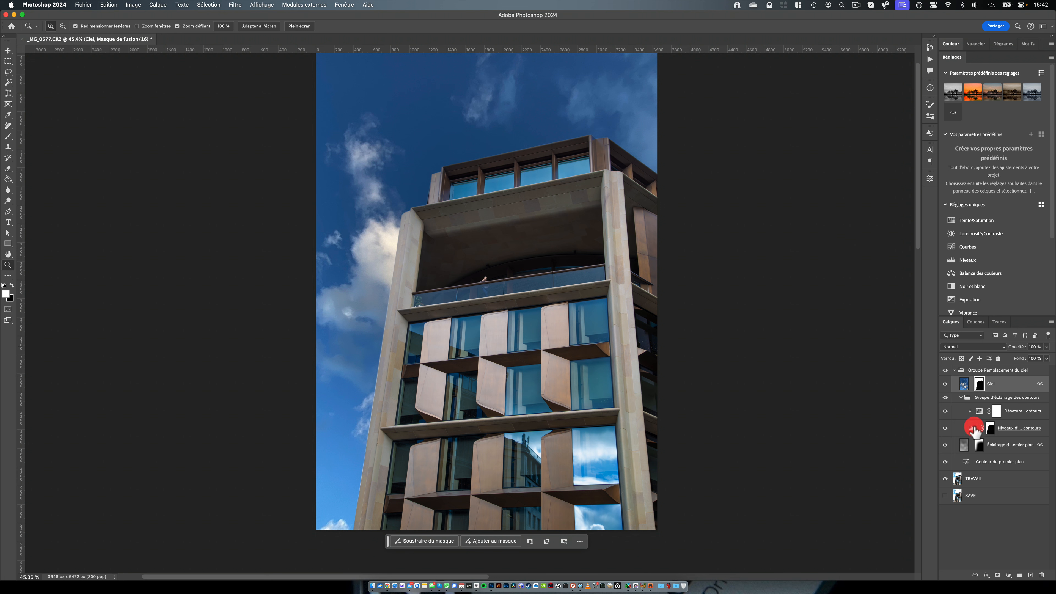
Add a Teinte/Saturation adjustment layer clipped to the Ciel layer and shift its Teinte to -3.
{"action": "left_click", "coordinate": [963, 385]}
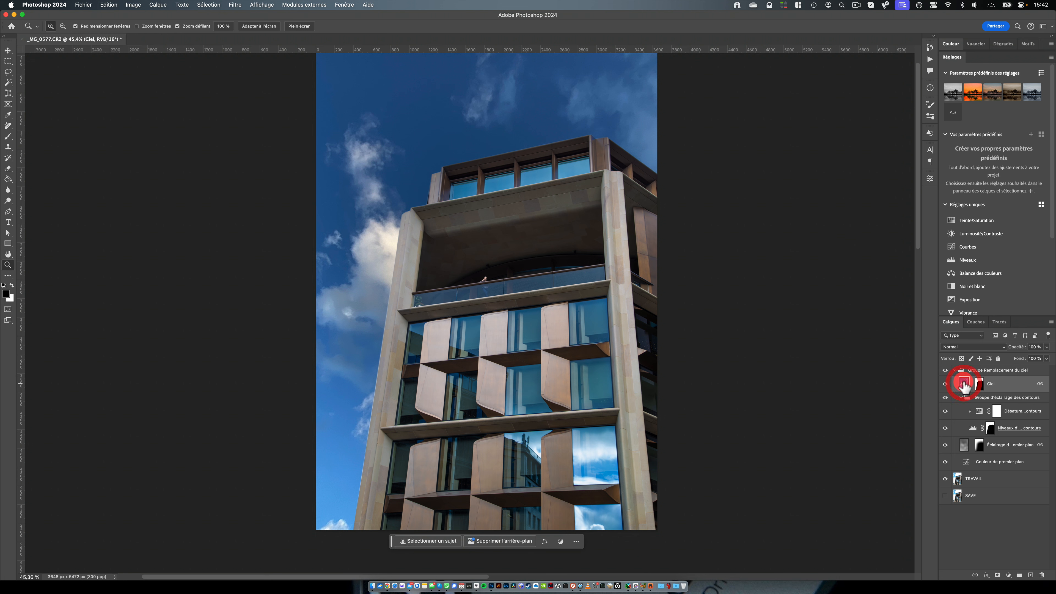
{"action": "left_click_drag", "start_coordinate": [1008, 579], "coordinate": [1006, 483]}
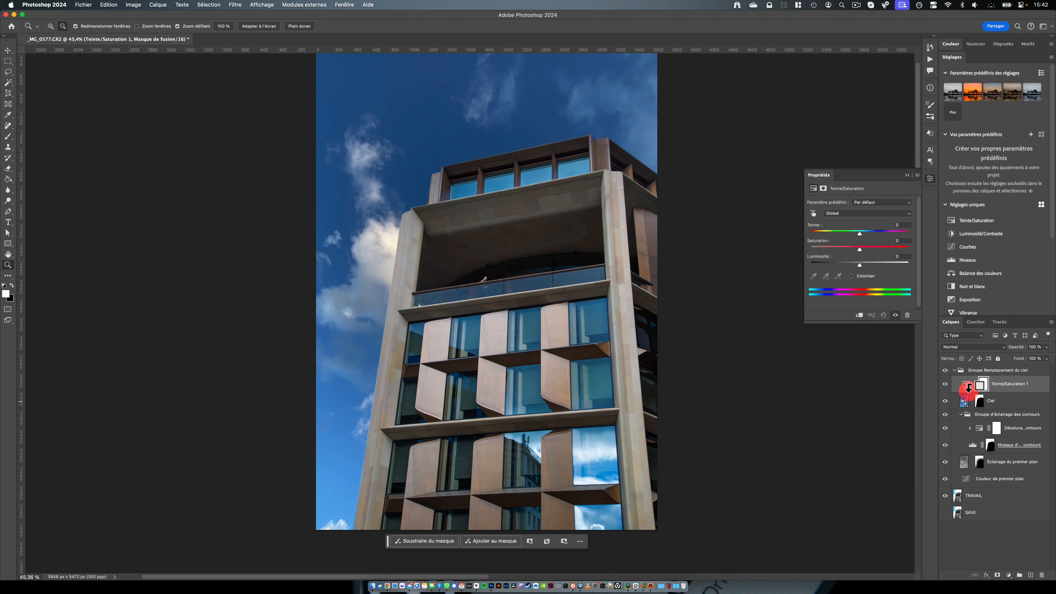
{"action": "left_click_drag", "start_coordinate": [859, 233], "coordinate": [853, 235]}
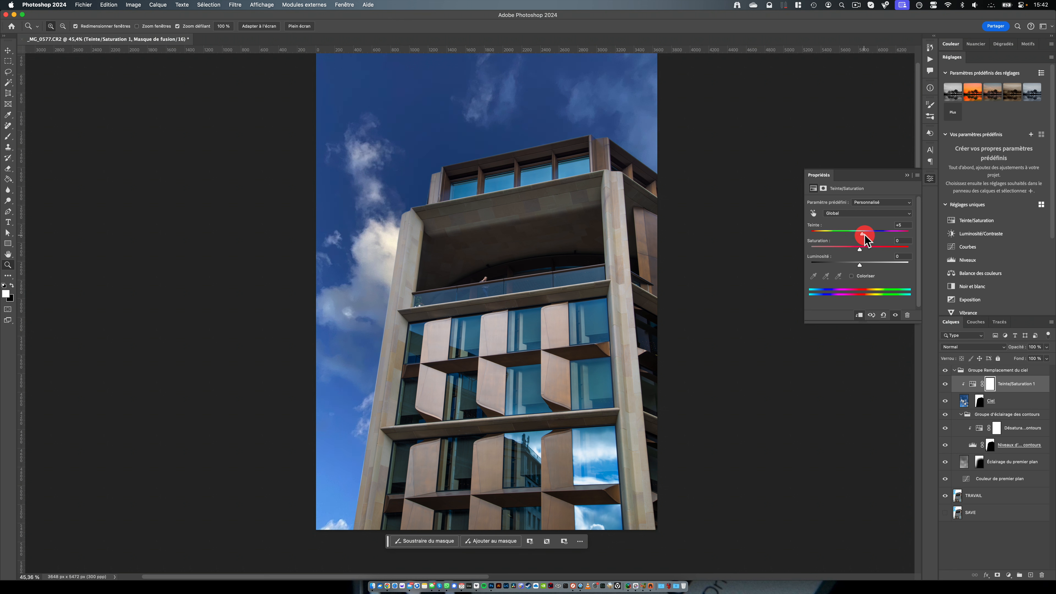
{"action": "left_click", "coordinate": [945, 385]}
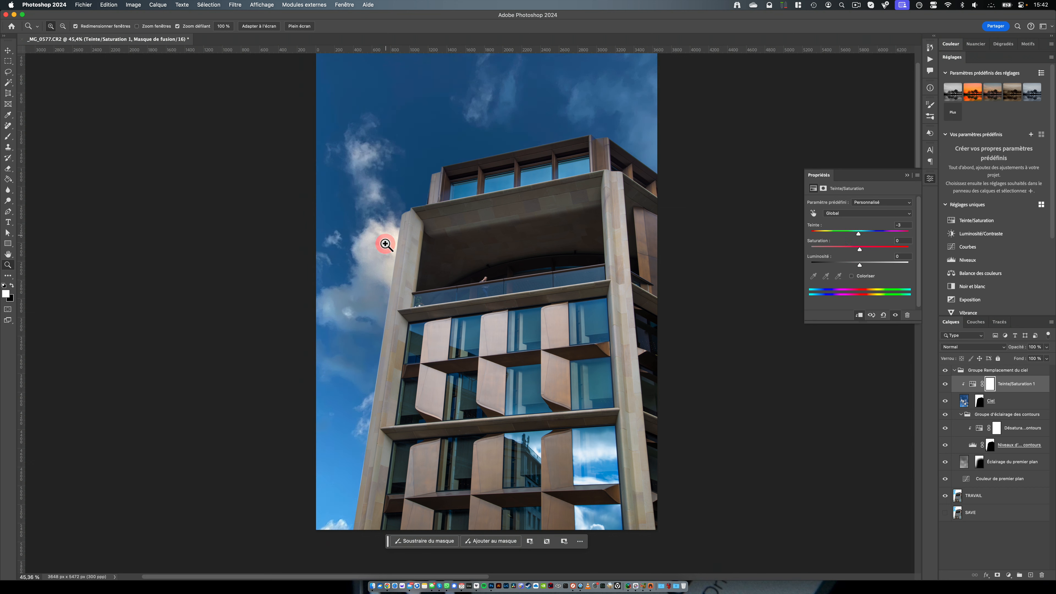
Compare the sky with the window reflections, then set the Teinte/Saturation layer's Teinte to -7 and Saturation to +6.
{"action": "left_click_drag", "start_coordinate": [607, 478], "coordinate": [664, 448]}
{"action": "left_click_drag", "start_coordinate": [541, 230], "coordinate": [479, 245]}
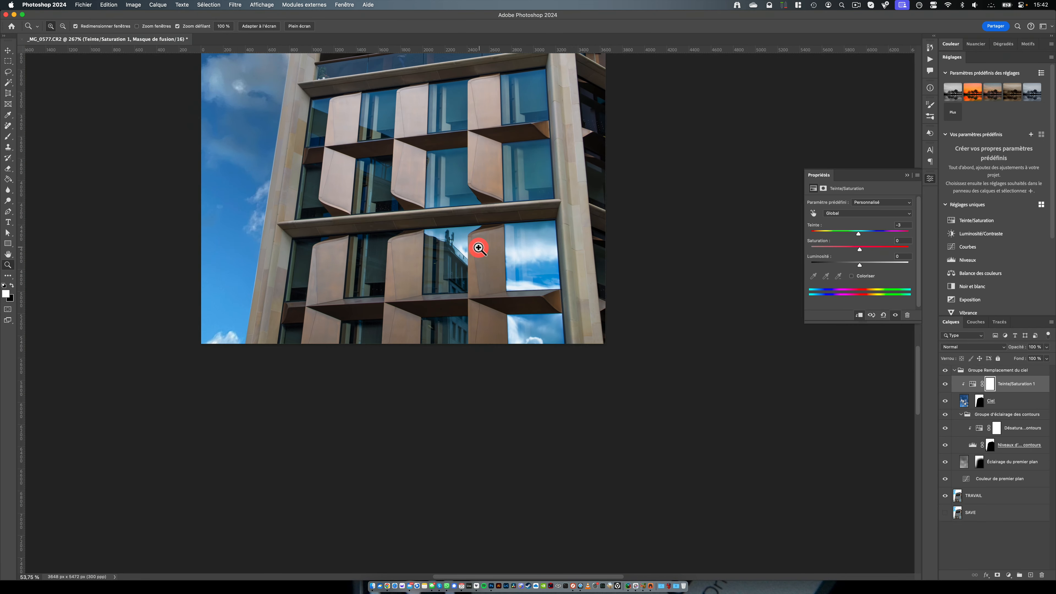
{"action": "left_click_drag", "start_coordinate": [431, 129], "coordinate": [471, 370]}
{"action": "left_click_drag", "start_coordinate": [510, 338], "coordinate": [502, 337]}
{"action": "left_click", "coordinate": [859, 234]}
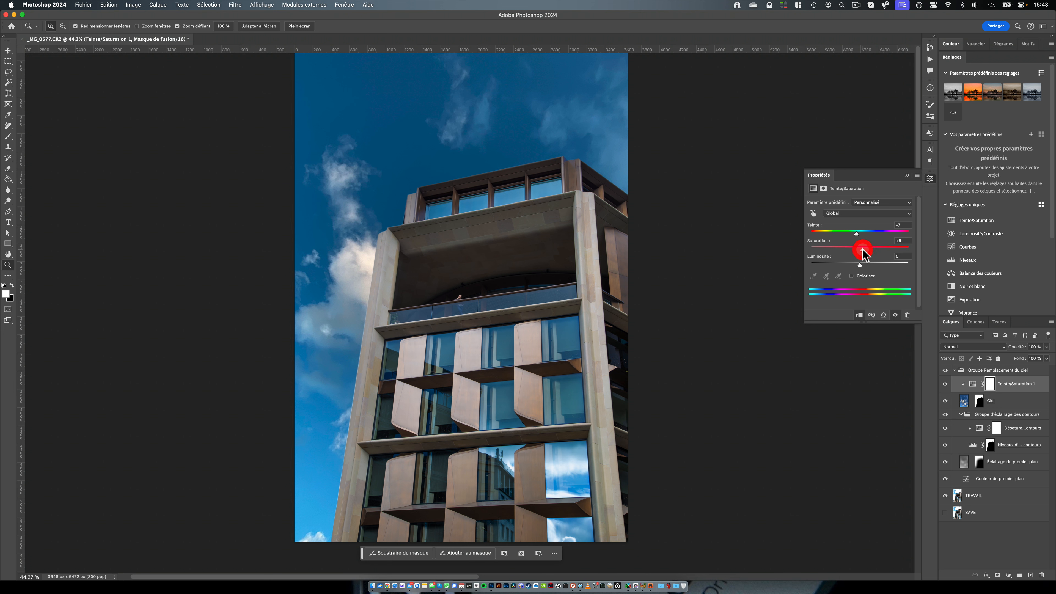
Add a Courbes adjustment layer above Teinte/Saturation 1 and clip it to the Ciel layer.
{"action": "left_click", "coordinate": [1009, 574]}
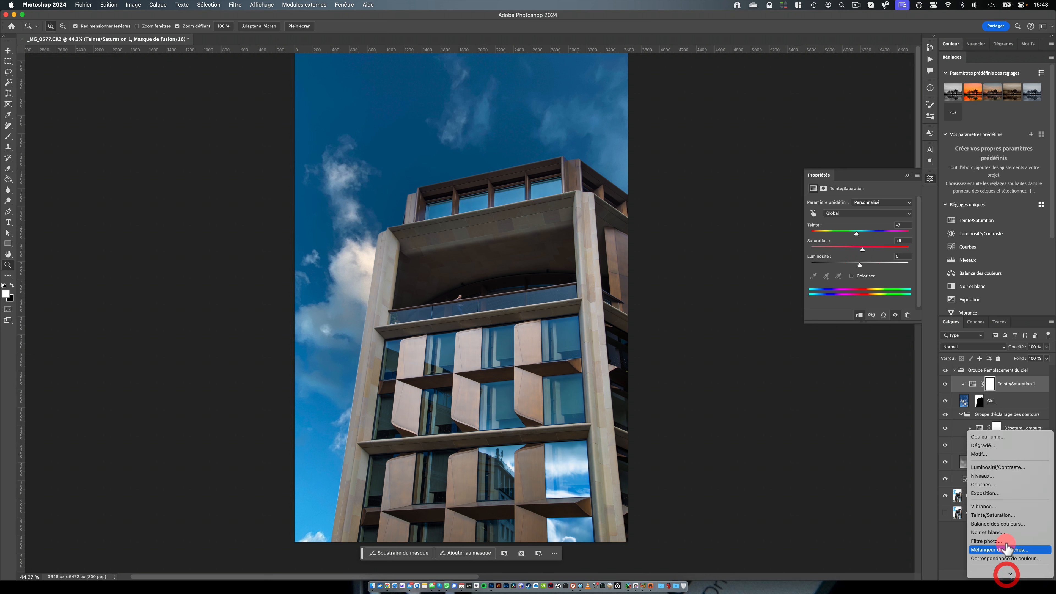
{"action": "left_click", "coordinate": [1000, 484]}
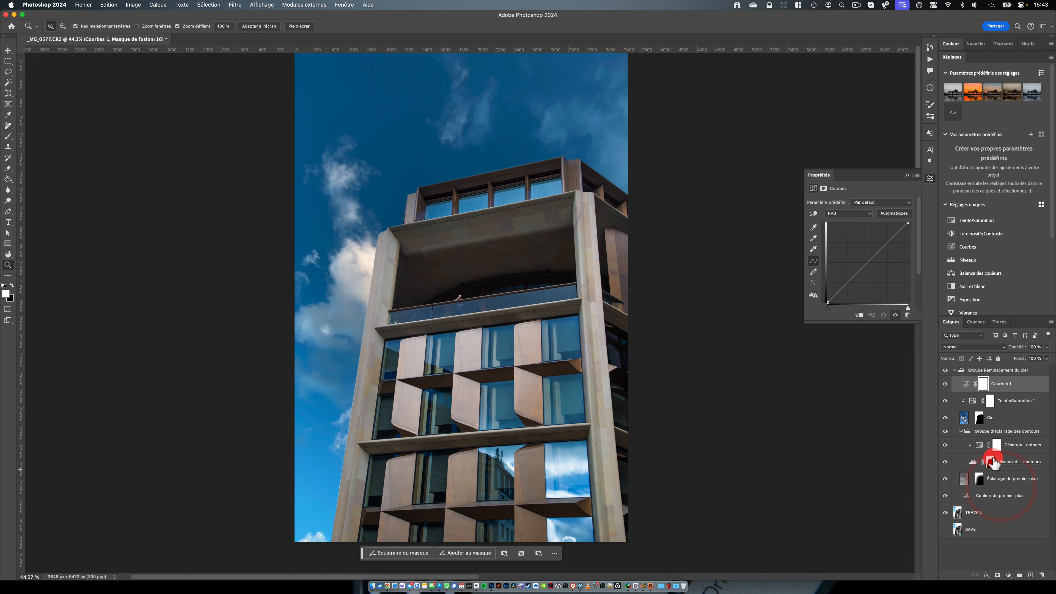
{"action": "left_click", "coordinate": [860, 315]}
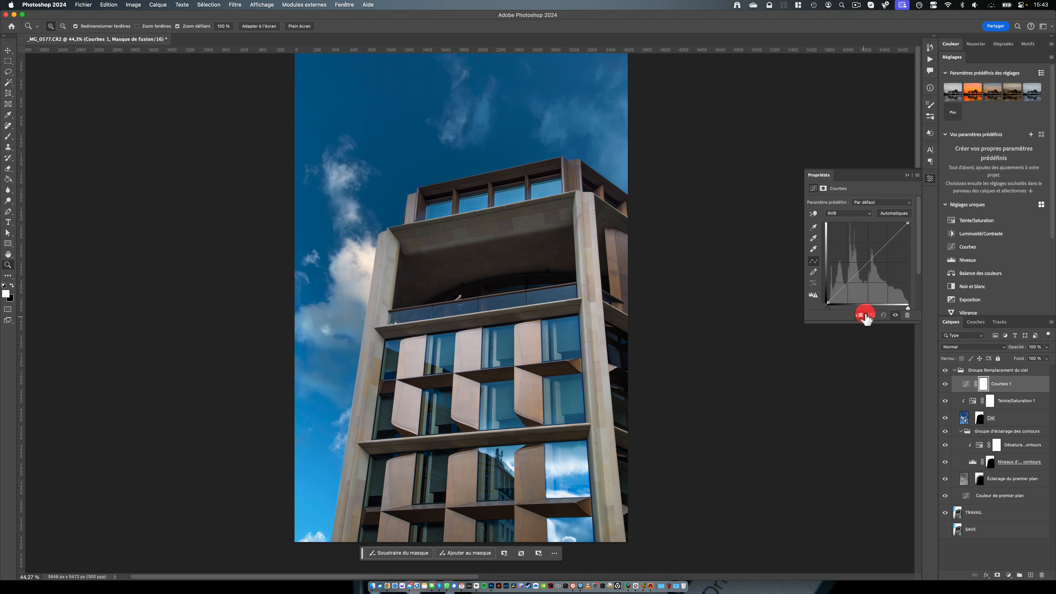
{"action": "left_click", "coordinate": [860, 315]}
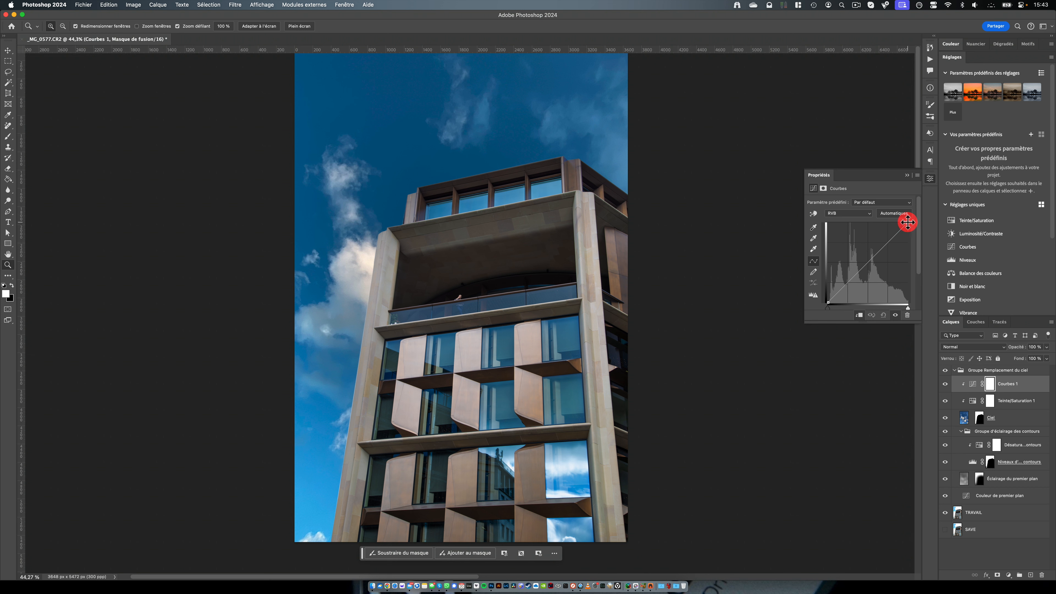
Brighten the sky by moving the RVB curve's white point slightly inward and raising its midtones, checking the cloud highlights up close.
{"action": "left_click_drag", "start_coordinate": [912, 221], "coordinate": [903, 220]}
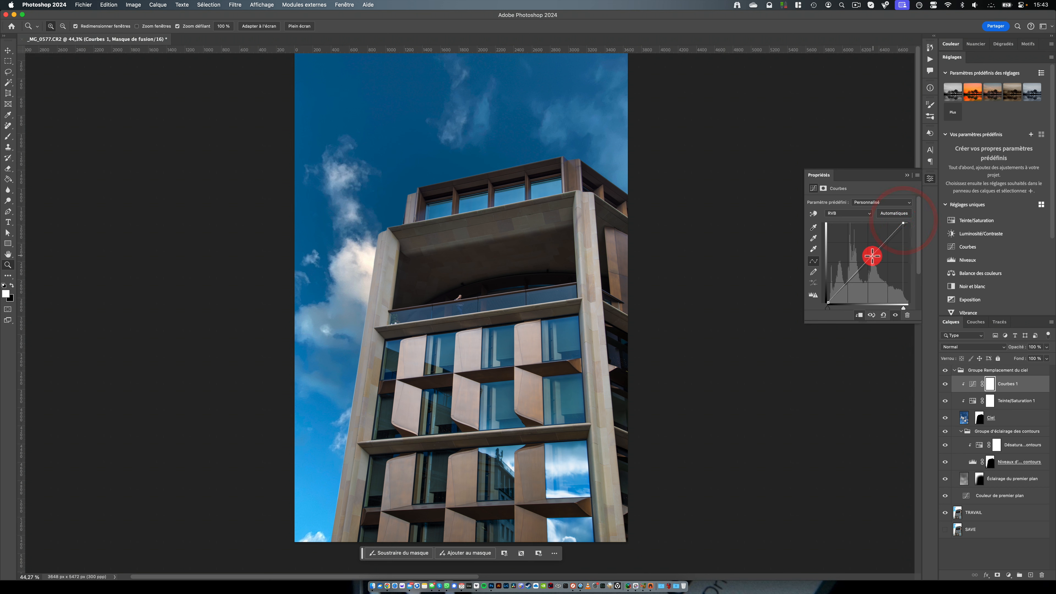
{"action": "left_click_drag", "start_coordinate": [870, 255], "coordinate": [868, 248]}
{"action": "left_click_drag", "start_coordinate": [942, 398], "coordinate": [944, 383]}
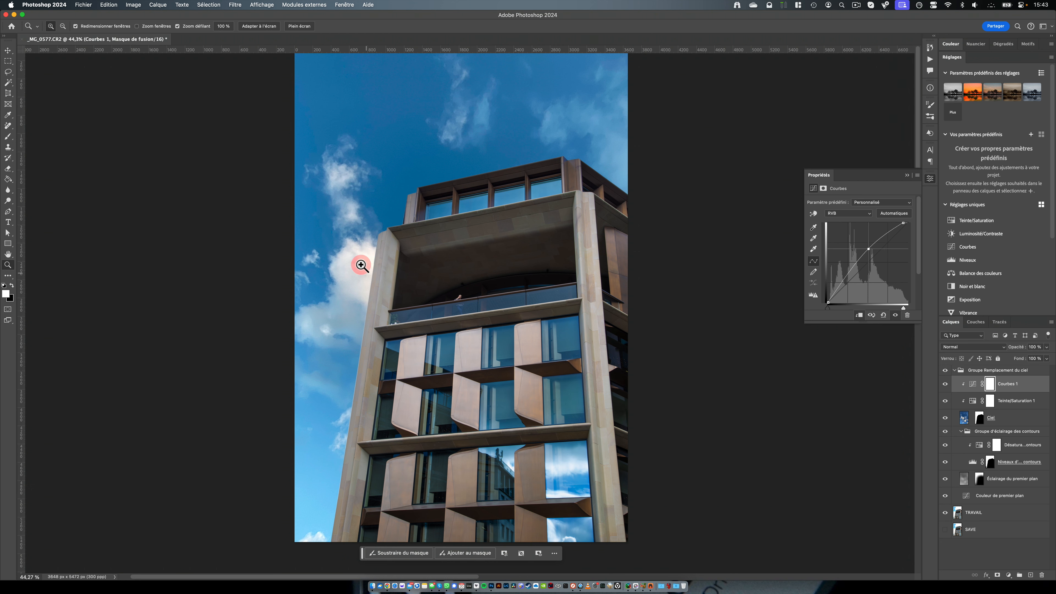
{"action": "left_click_drag", "start_coordinate": [360, 265], "coordinate": [418, 226]}
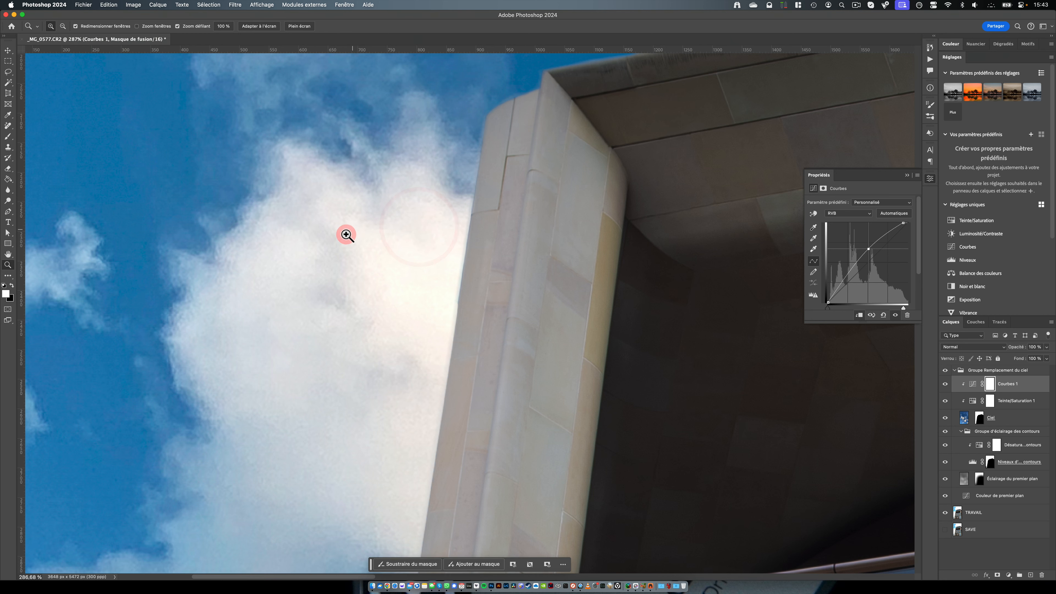
{"action": "mouse_move", "coordinate": [361, 253]}
{"action": "left_mouse_down"}
{"action": "mouse_move", "coordinate": [410, 252]}
{"action": "mouse_move", "coordinate": [377, 243]}
{"action": "mouse_move", "coordinate": [421, 249]}
{"action": "mouse_move", "coordinate": [375, 260]}
{"action": "left_mouse_up"}
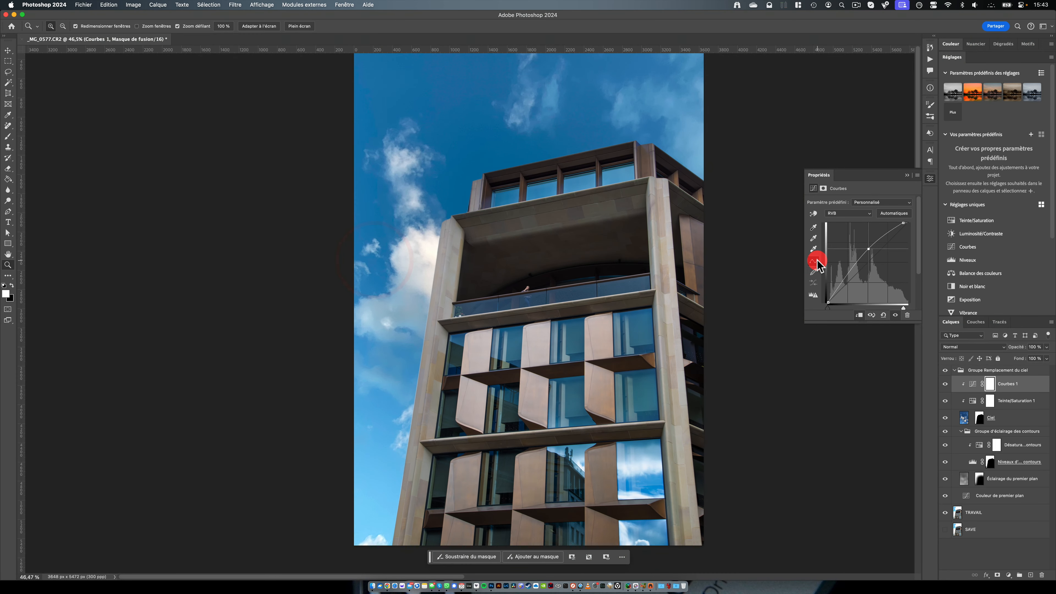
In the curve's Bleu channel, move the white point slightly inward to cool the clouds, and check the building's left edge.
{"action": "left_click", "coordinate": [866, 220]}
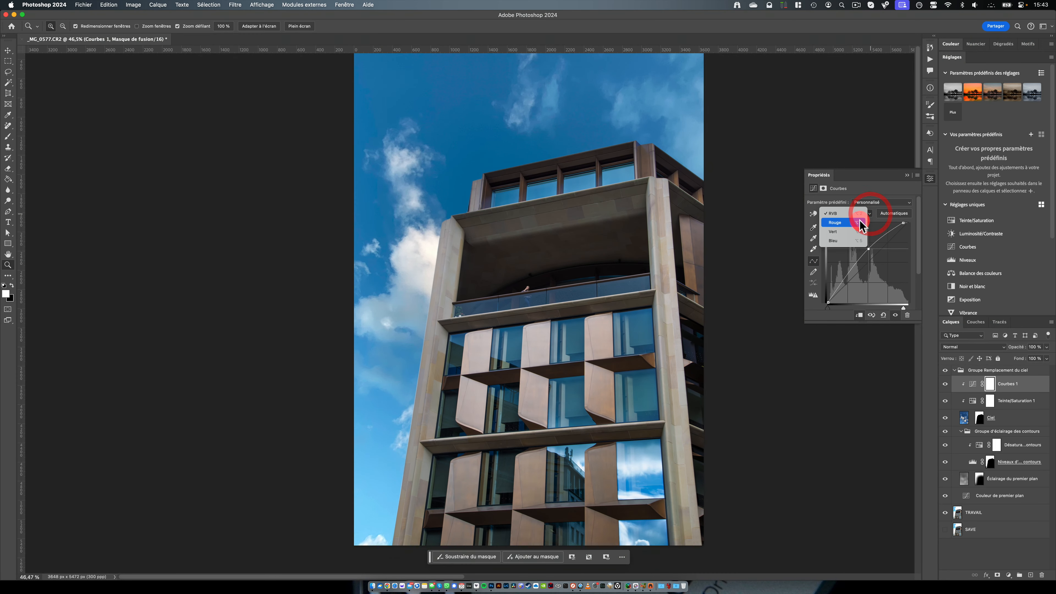
{"action": "left_click", "coordinate": [848, 240]}
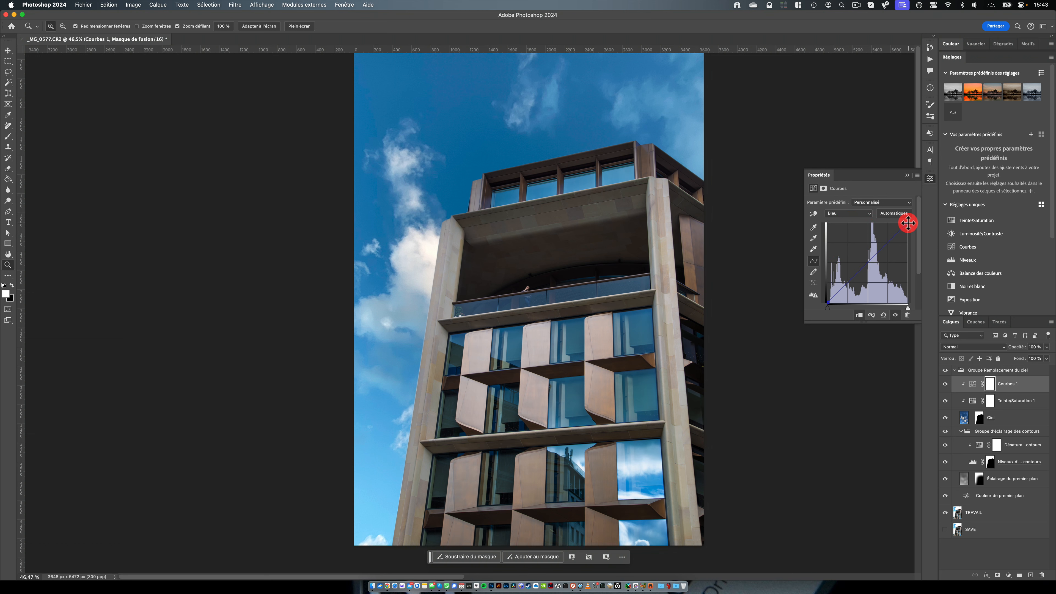
{"action": "mouse_move", "coordinate": [908, 224]}
{"action": "left_mouse_down"}
{"action": "mouse_move", "coordinate": [920, 226]}
{"action": "mouse_move", "coordinate": [908, 224]}
{"action": "left_mouse_up"}
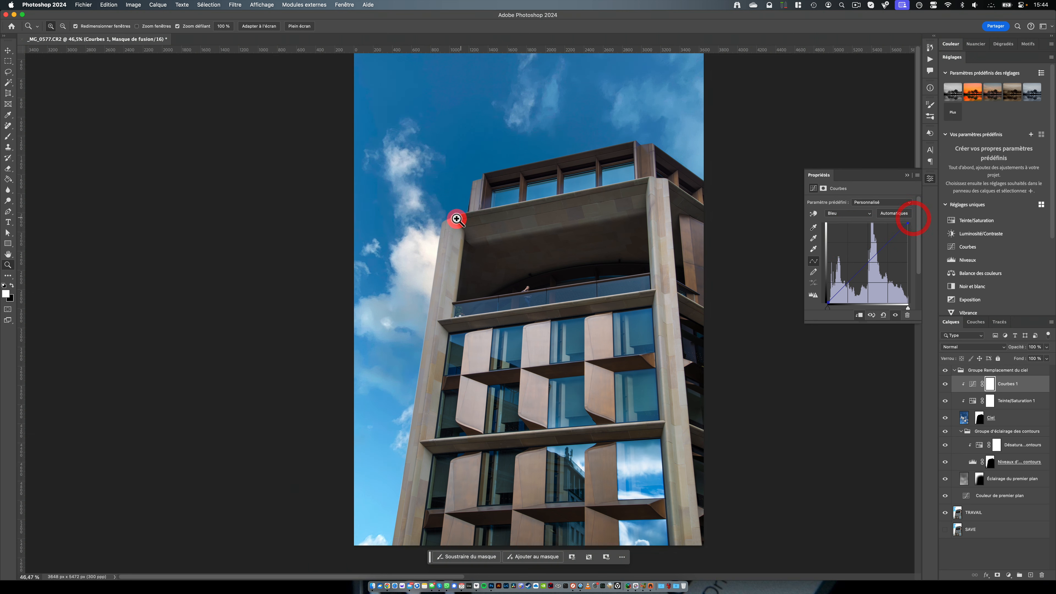
{"action": "left_click_drag", "start_coordinate": [431, 231], "coordinate": [478, 218]}
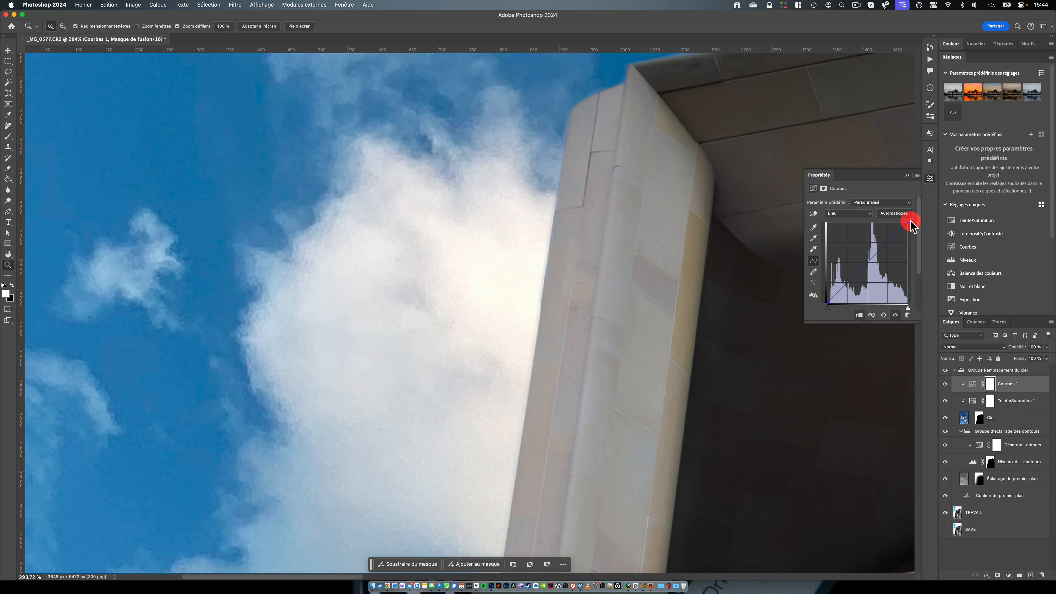
{"action": "left_click_drag", "start_coordinate": [908, 221], "coordinate": [904, 219]}
{"action": "left_click_drag", "start_coordinate": [590, 255], "coordinate": [524, 282]}
{"action": "left_click_drag", "start_coordinate": [670, 285], "coordinate": [475, 283]}
{"action": "left_click", "coordinate": [953, 388]}
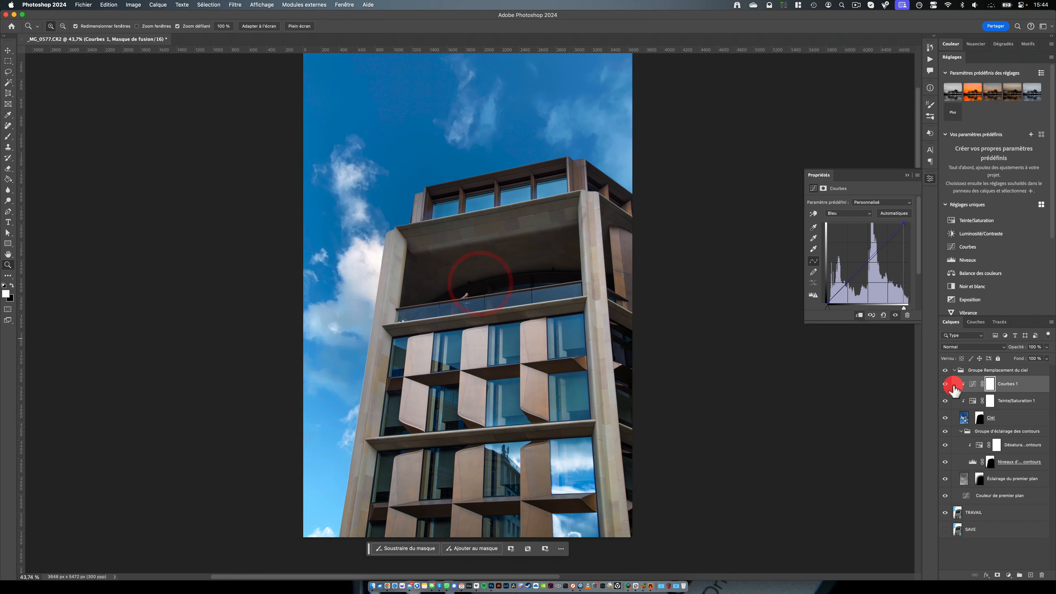
Compare the sky with and without the Courbes 1 and Teinte/Saturation 1 adjustments, leaving both layers visible.
{"action": "left_click", "coordinate": [944, 384]}
{"action": "left_click", "coordinate": [945, 384]}
{"action": "left_click", "coordinate": [944, 383]}
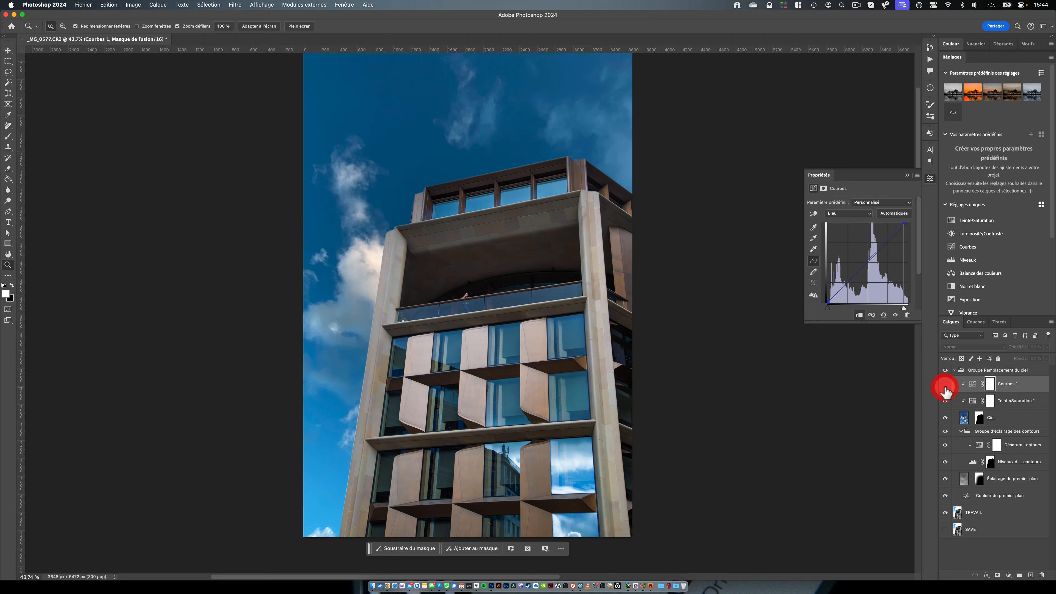
{"action": "left_click", "coordinate": [945, 384]}
{"action": "left_click", "coordinate": [945, 384]}
{"action": "left_click", "coordinate": [945, 384]}
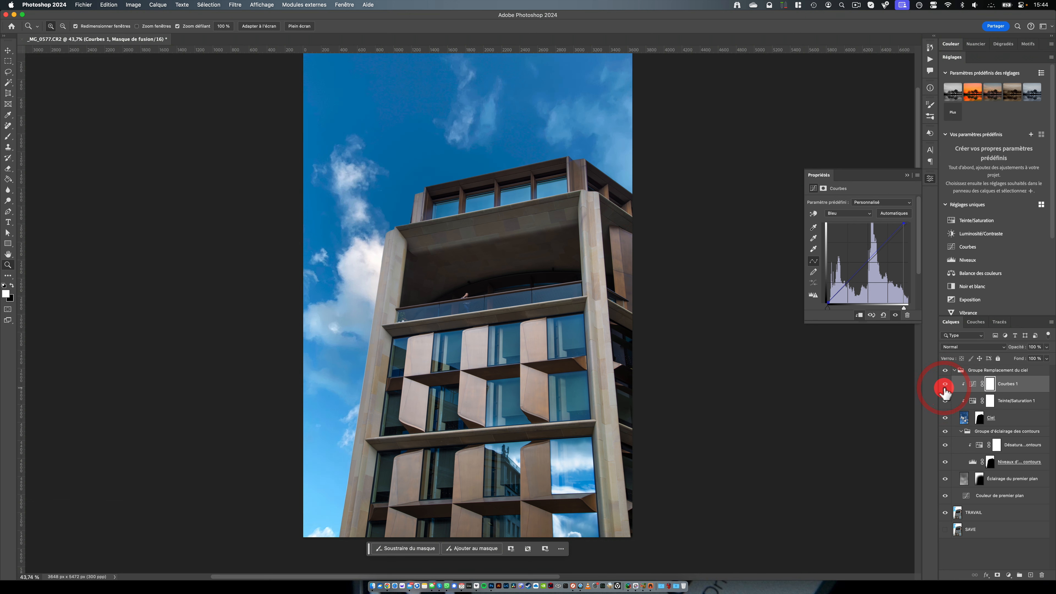
{"action": "left_click", "coordinate": [945, 383]}
{"action": "left_click", "coordinate": [945, 384]}
{"action": "left_click", "coordinate": [944, 384]}
{"action": "left_click", "coordinate": [944, 402]}
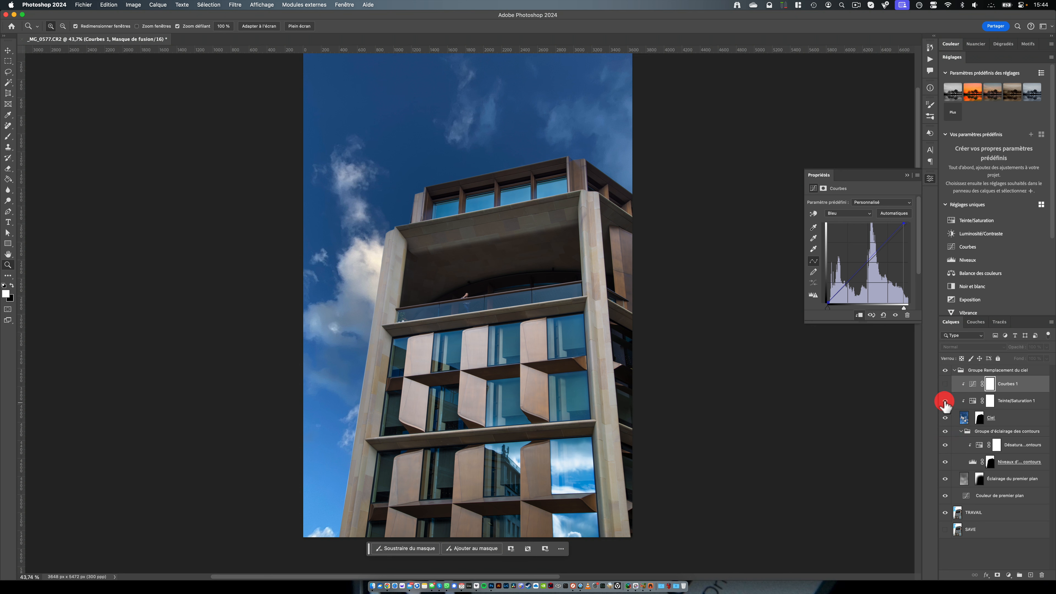
{"action": "left_click", "coordinate": [945, 402]}
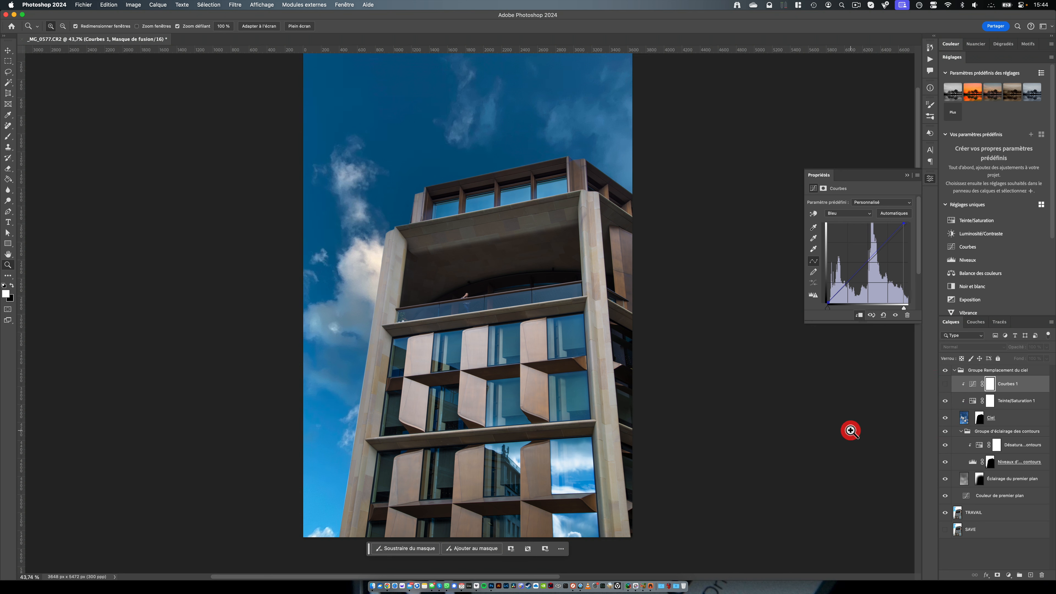
{"action": "left_click", "coordinate": [945, 384]}
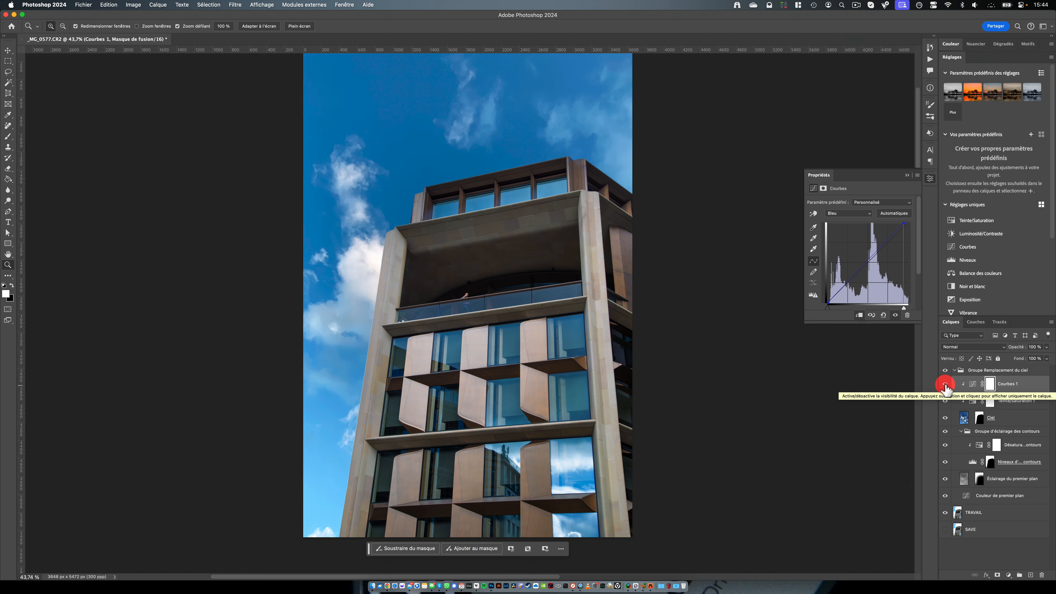
Put away the adjustment settings, target the Ciel layer's mask and inspect the left wall's edge at close range.
{"action": "left_click", "coordinate": [907, 175]}
{"action": "scroll", "coordinate": [634, 238], "scroll_direction": "down", "scroll_amount": 1}
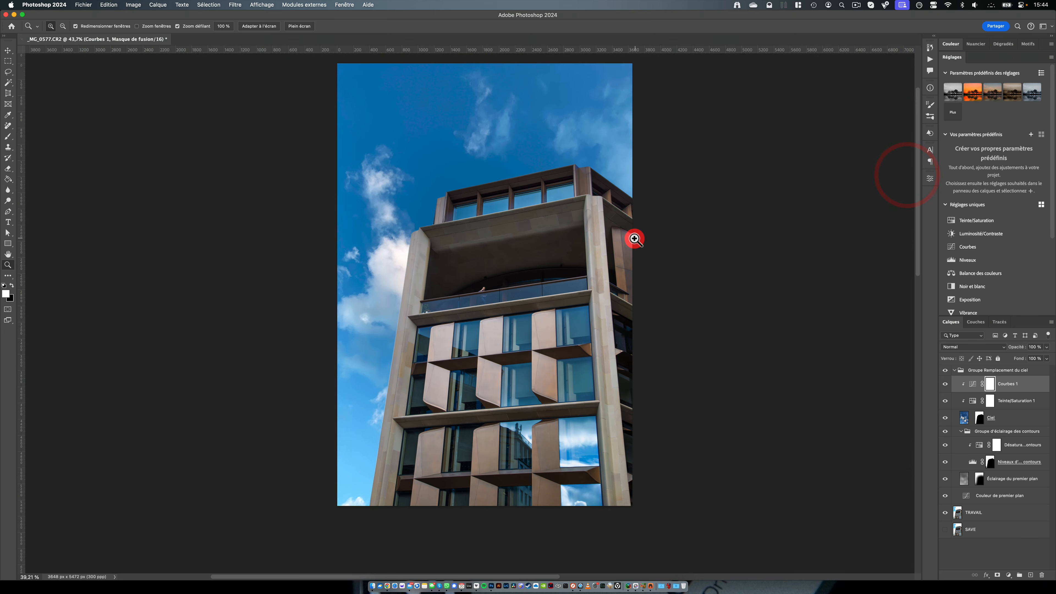
{"action": "left_click_drag", "start_coordinate": [634, 239], "coordinate": [521, 244]}
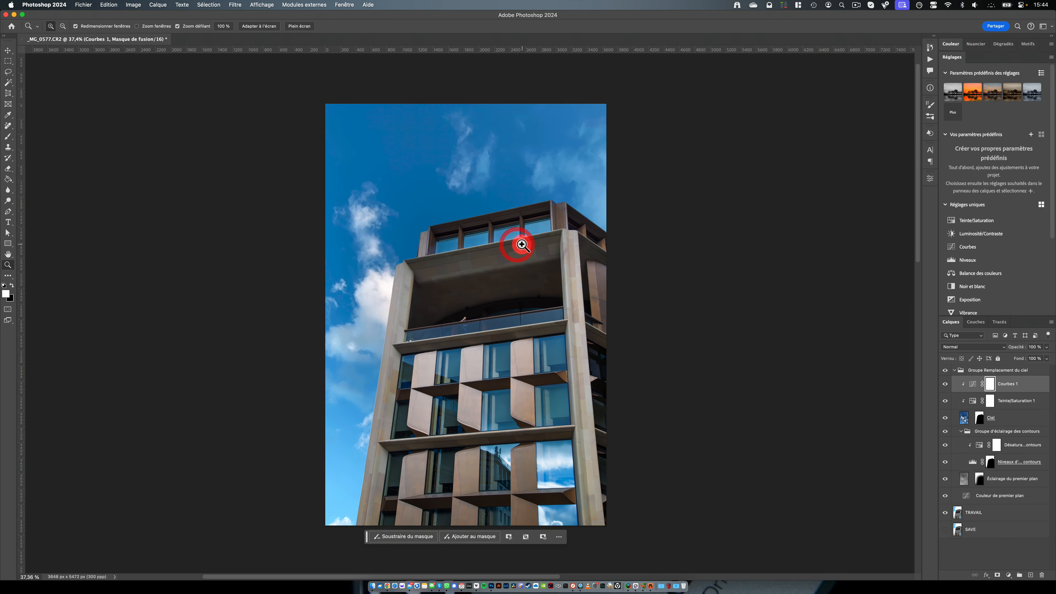
{"action": "left_click", "coordinate": [979, 417], "text": "alt"}
{"action": "left_click", "coordinate": [979, 417], "text": "alt"}
{"action": "left_click_drag", "start_coordinate": [469, 297], "coordinate": [454, 246]}
{"action": "left_click_drag", "start_coordinate": [514, 90], "coordinate": [514, 87]}
{"action": "mouse_move", "coordinate": [484, 283]}
{"action": "left_mouse_down"}
{"action": "mouse_move", "coordinate": [497, 233]}
{"action": "mouse_move", "coordinate": [510, 240]}
{"action": "mouse_move", "coordinate": [469, 246]}
{"action": "left_mouse_up"}
With a small white brush, paint the Ciel mask along the upper left wall's edge to remove the light fringe.
{"action": "key", "text": "b"}
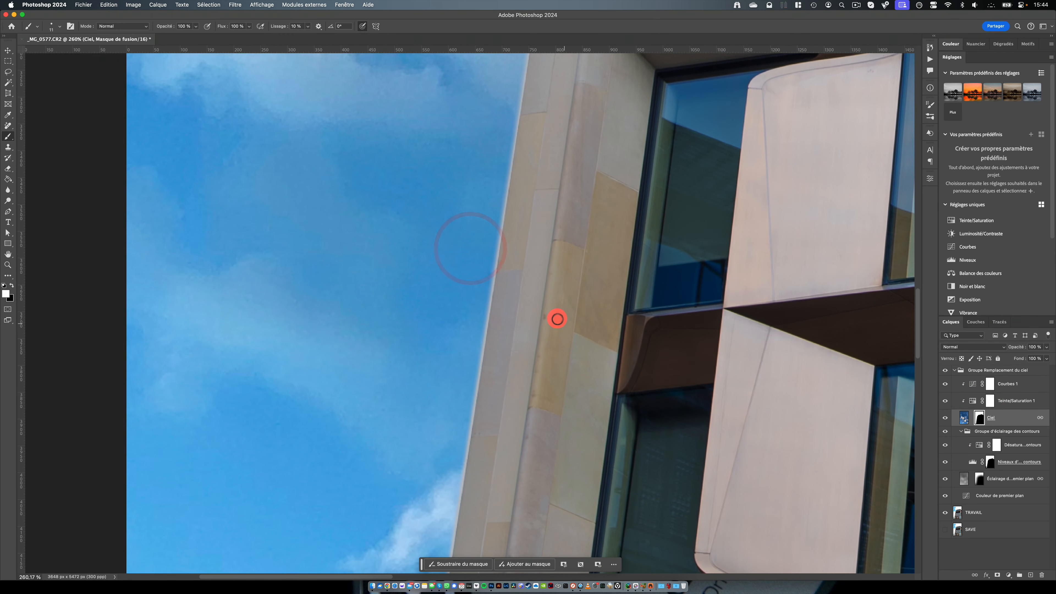
{"action": "left_click", "coordinate": [495, 278]}
{"action": "left_click", "coordinate": [500, 281]}
{"action": "left_click_drag", "start_coordinate": [506, 265], "coordinate": [485, 382]}
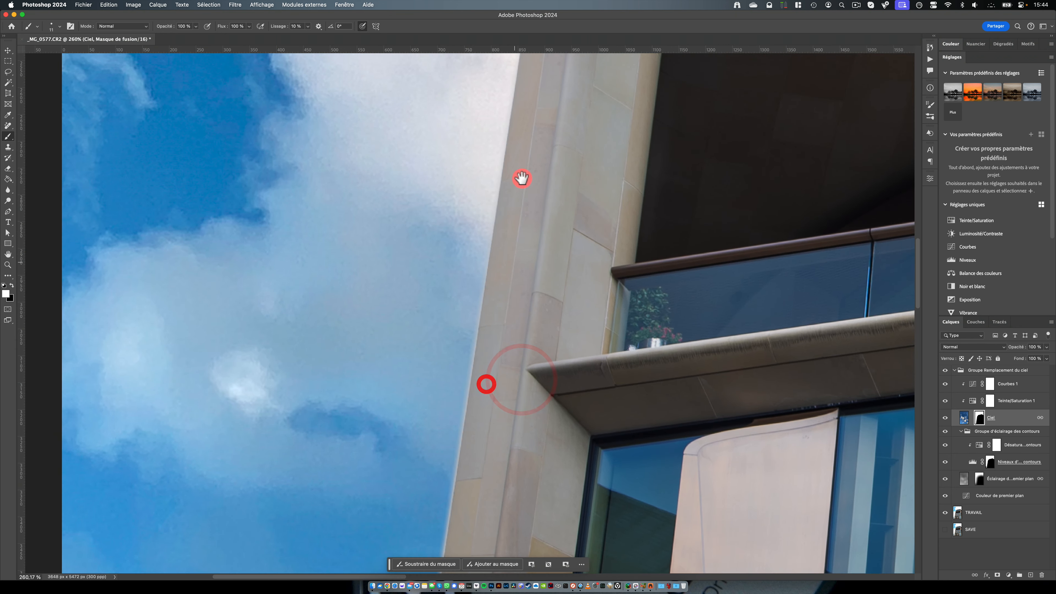
{"action": "left_click_drag", "start_coordinate": [521, 177], "coordinate": [526, 148]}
{"action": "left_click", "coordinate": [523, 230]}
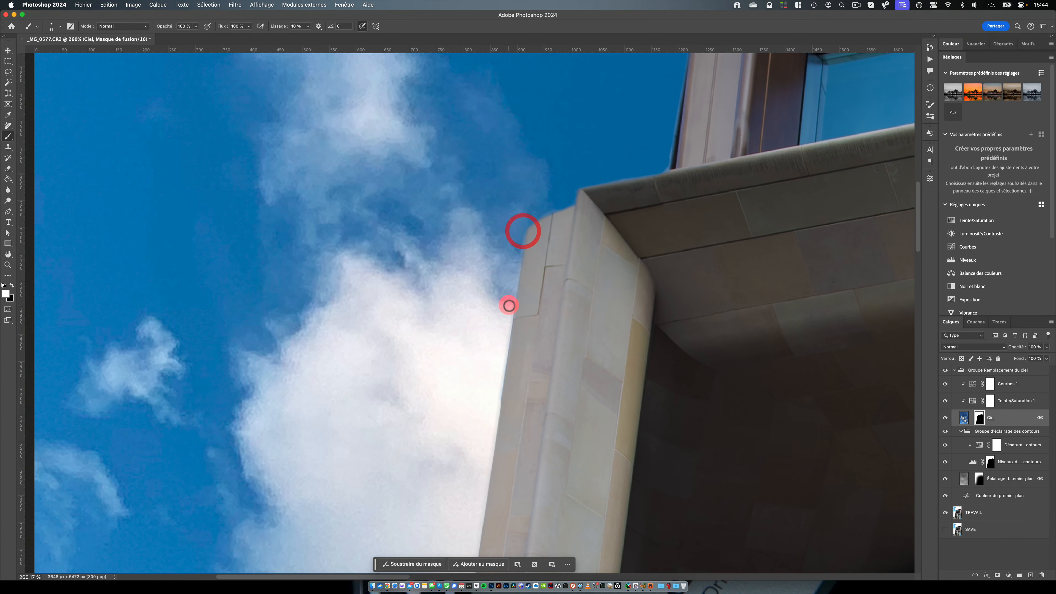
{"action": "mouse_move", "coordinate": [504, 362]}
{"action": "left_mouse_down"}
{"action": "mouse_move", "coordinate": [486, 429]}
{"action": "mouse_move", "coordinate": [536, 266]}
{"action": "mouse_move", "coordinate": [546, 123]}
{"action": "left_mouse_up"}
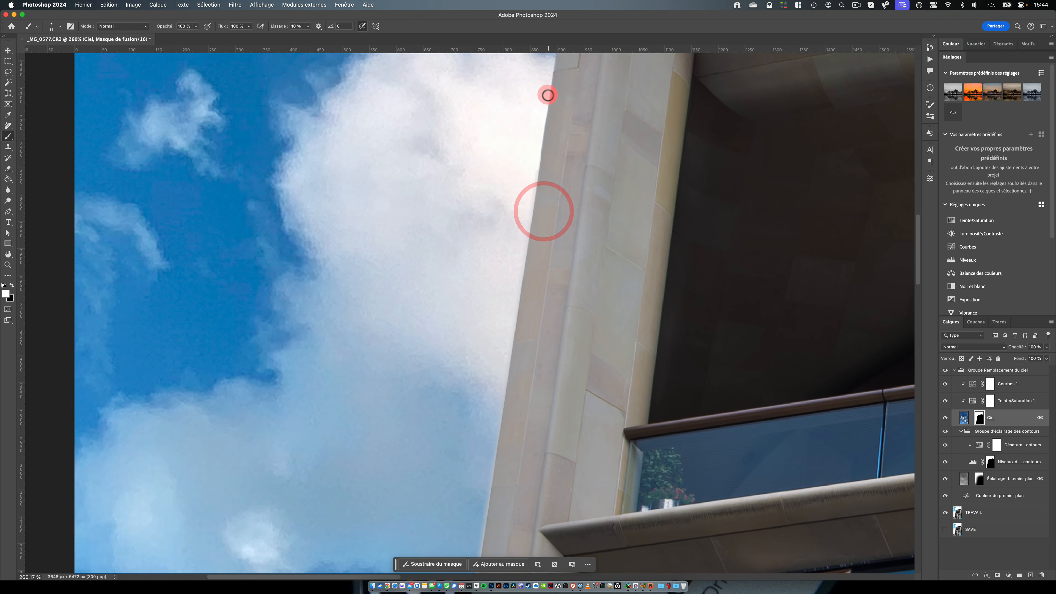
Paint the Ciel mask in white down the rest of the left wall's edge to remove the remaining light fringe, and check the whole image.
{"action": "left_click", "coordinate": [473, 479]}
{"action": "mouse_move", "coordinate": [474, 480]}
{"action": "left_mouse_down"}
{"action": "mouse_move", "coordinate": [487, 489]}
{"action": "mouse_move", "coordinate": [544, 210]}
{"action": "left_mouse_up"}
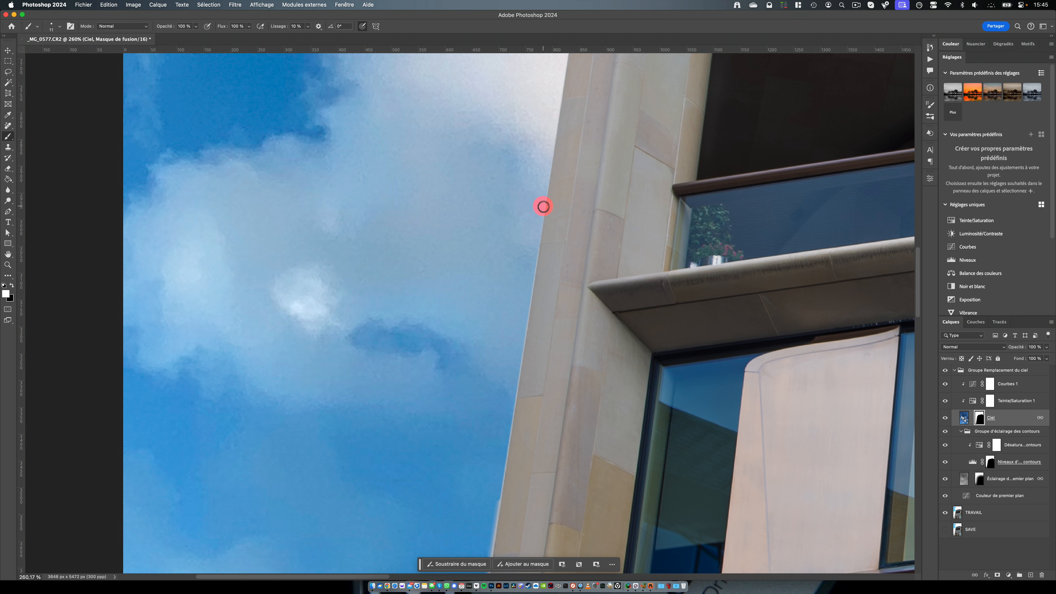
{"action": "left_click_drag", "start_coordinate": [492, 464], "coordinate": [557, 275]}
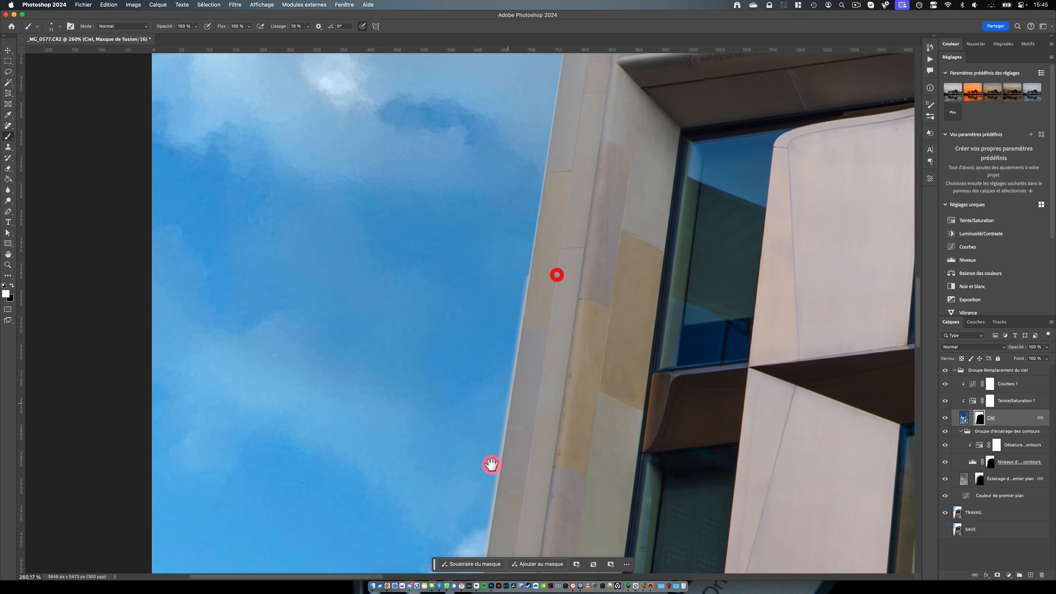
{"action": "left_click_drag", "start_coordinate": [495, 486], "coordinate": [579, 203]}
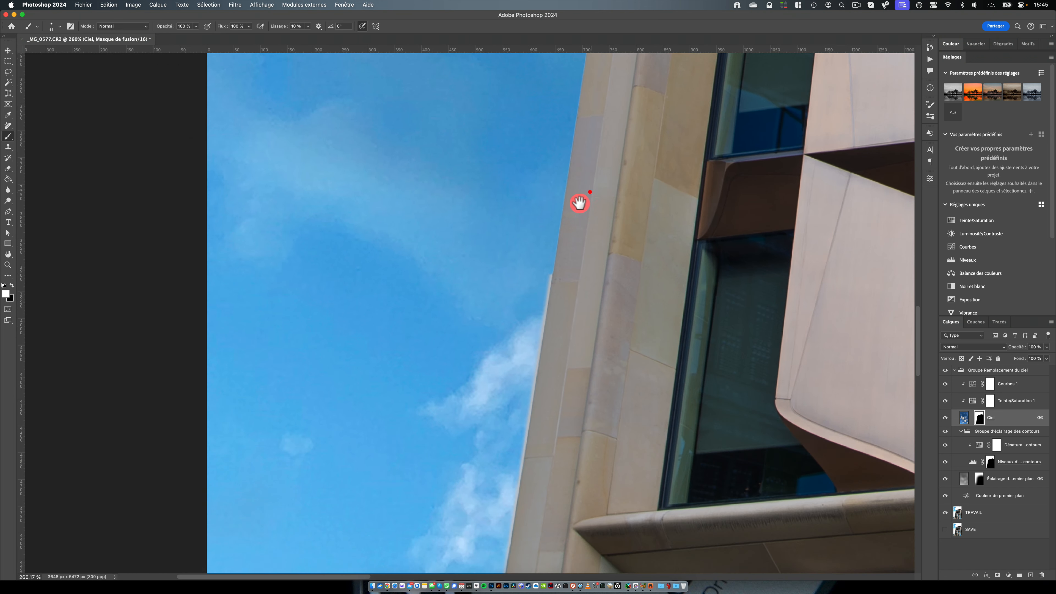
{"action": "scroll", "coordinate": [552, 257], "scroll_direction": "down", "scroll_amount": 5}
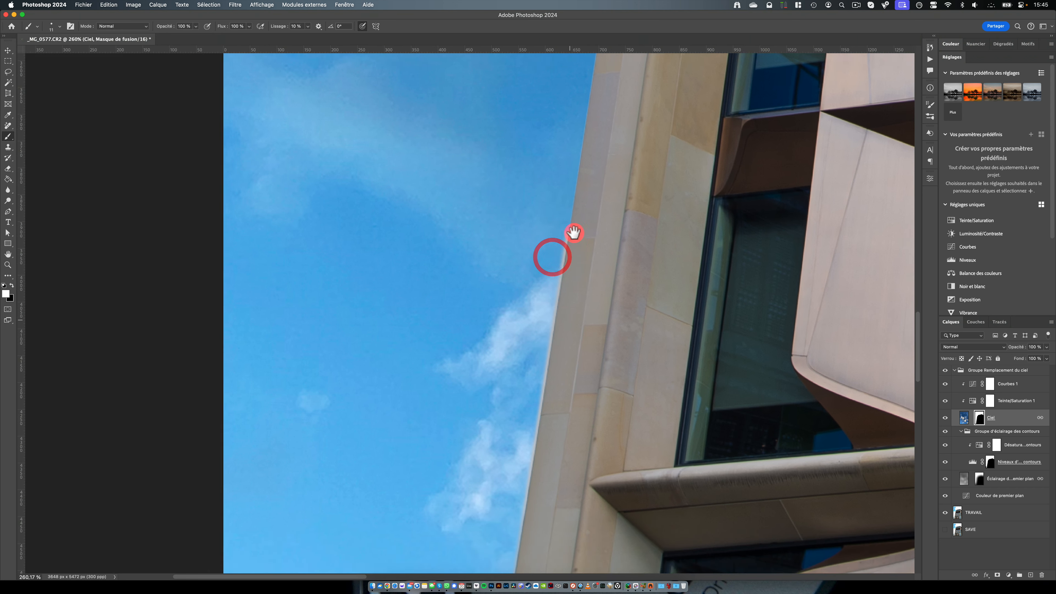
{"action": "left_click_drag", "start_coordinate": [530, 385], "coordinate": [564, 176]}
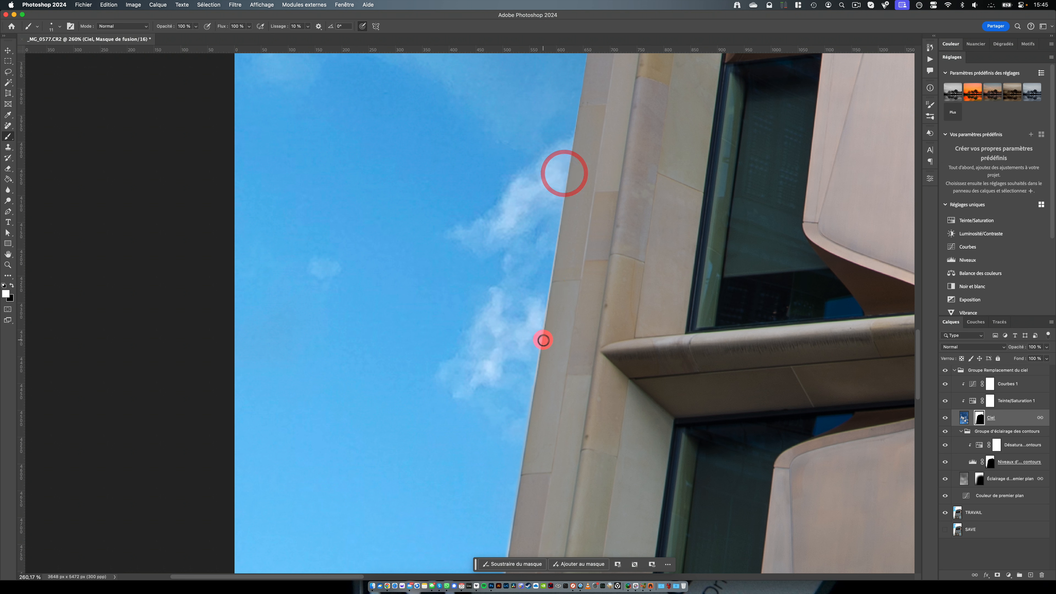
{"action": "left_click", "coordinate": [526, 417]}
{"action": "left_click_drag", "start_coordinate": [537, 382], "coordinate": [560, 204]}
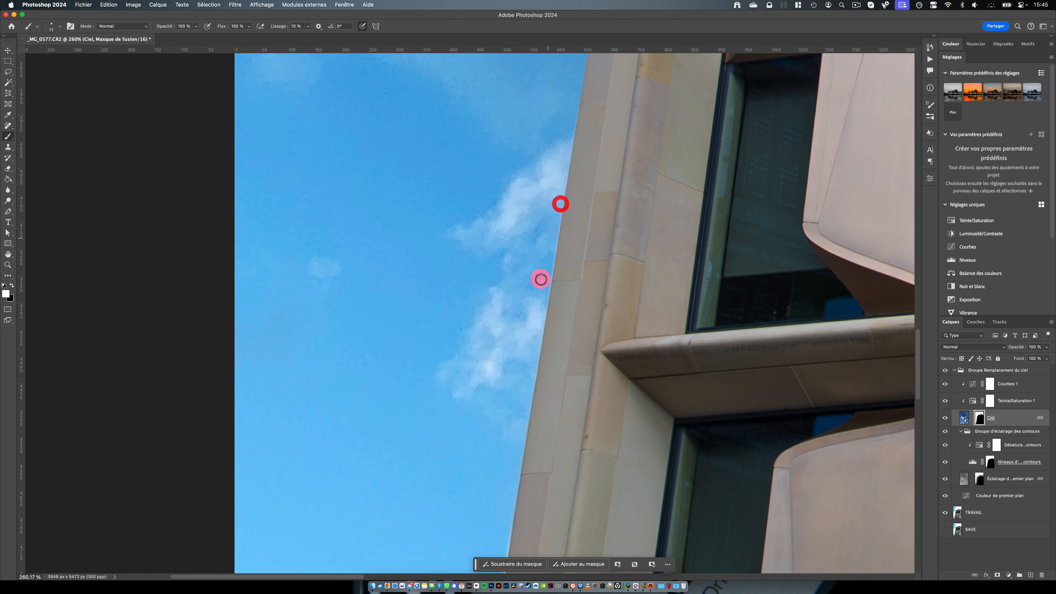
{"action": "left_click", "coordinate": [521, 426]}
{"action": "left_click_drag", "start_coordinate": [541, 408], "coordinate": [580, 172]}
{"action": "left_click_drag", "start_coordinate": [566, 267], "coordinate": [565, 270]}
{"action": "left_click_drag", "start_coordinate": [549, 311], "coordinate": [548, 315]}
{"action": "left_click_drag", "start_coordinate": [621, 275], "coordinate": [271, 441]}
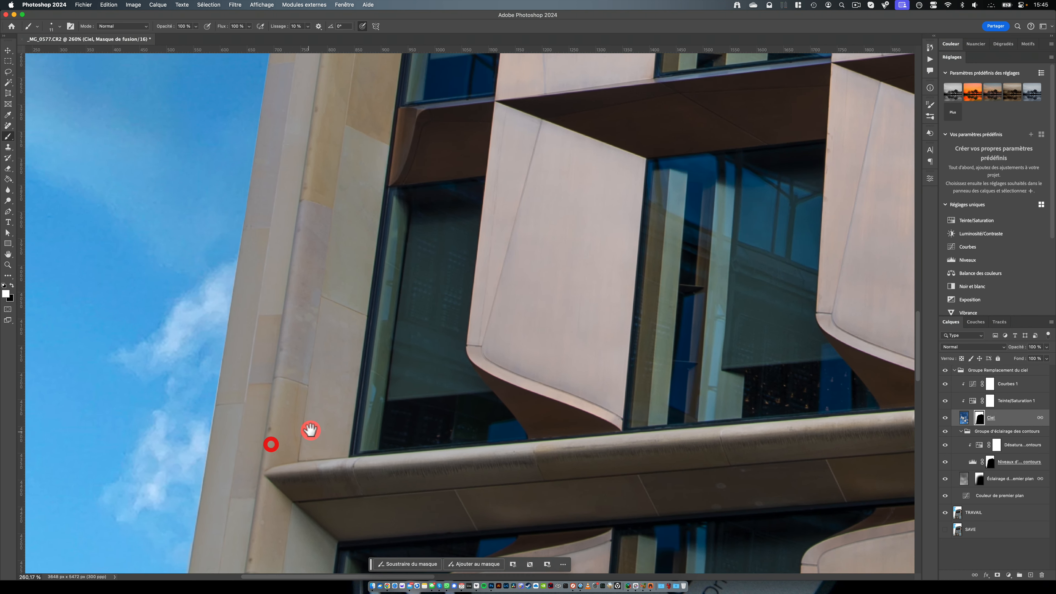
{"action": "key", "text": "super+0"}
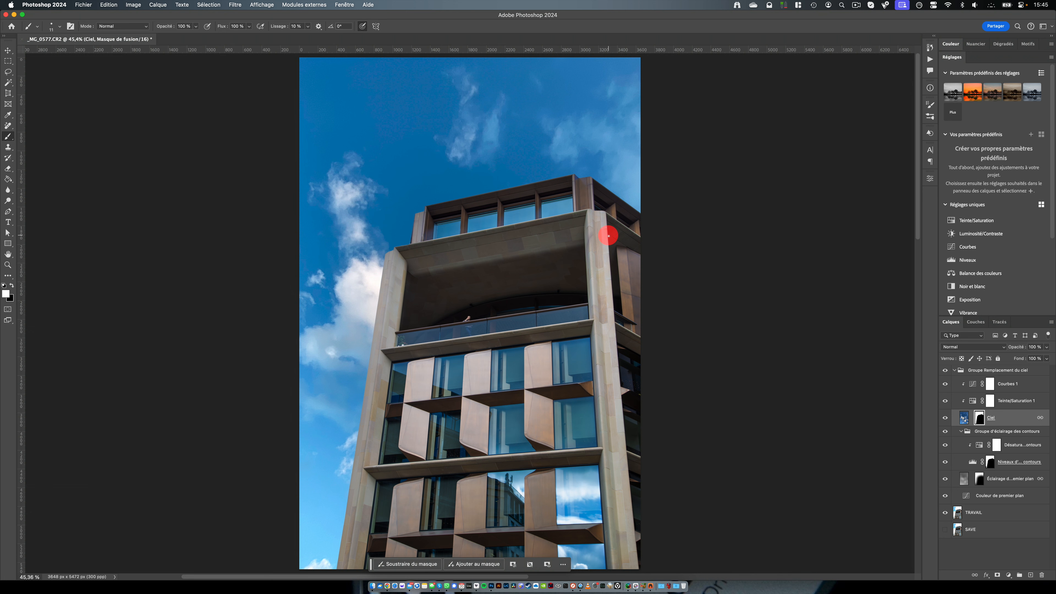
Duplicate the SAVE layer, place the copy above the Groupe Remplacement du ciel group and rename it AVANT / APRES.
{"action": "left_click", "coordinate": [972, 539]}
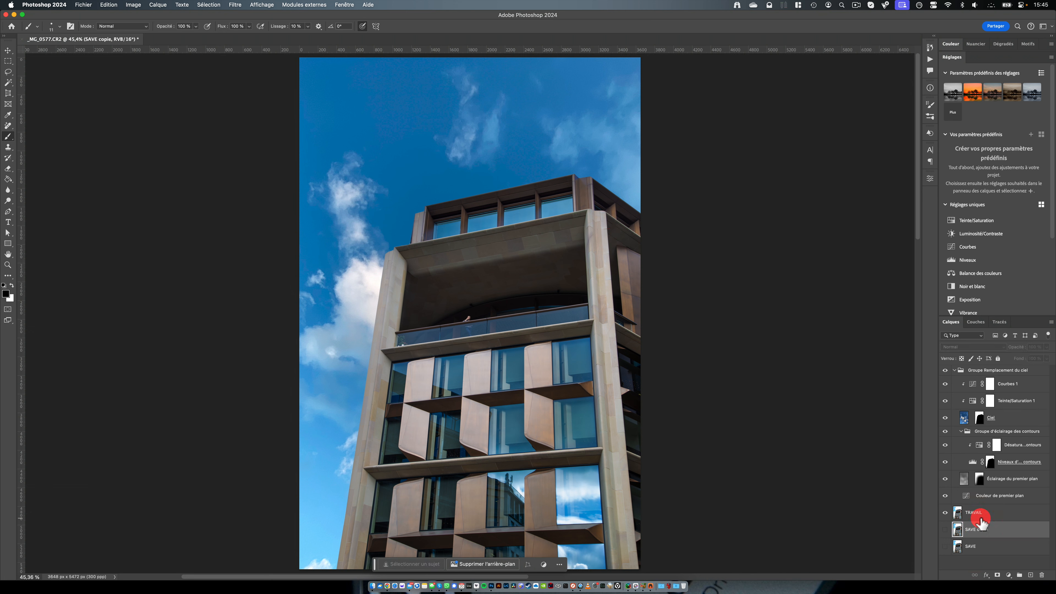
{"action": "left_click_drag", "start_coordinate": [983, 531], "coordinate": [997, 368]}
{"action": "double_click", "coordinate": [996, 373]}
{"action": "type", "text": "AVANT / APRES"}
{"action": "key", "text": "Return"}
Add a white layer mask to the AVANT / APRES layer and unlink it from the layer's image.
{"action": "left_click", "coordinate": [997, 574]}
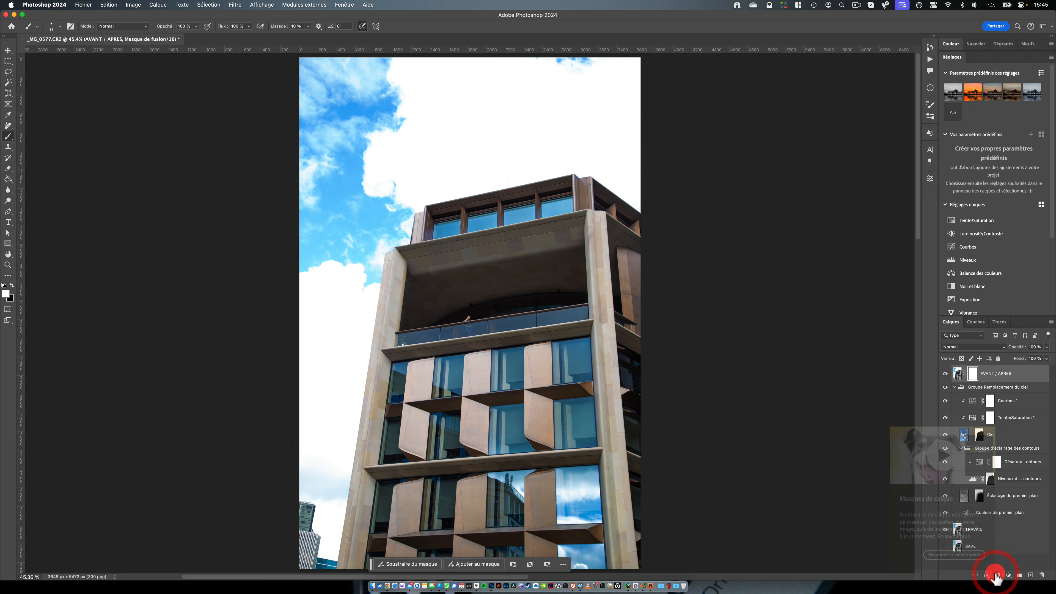
{"action": "left_click", "coordinate": [965, 374]}
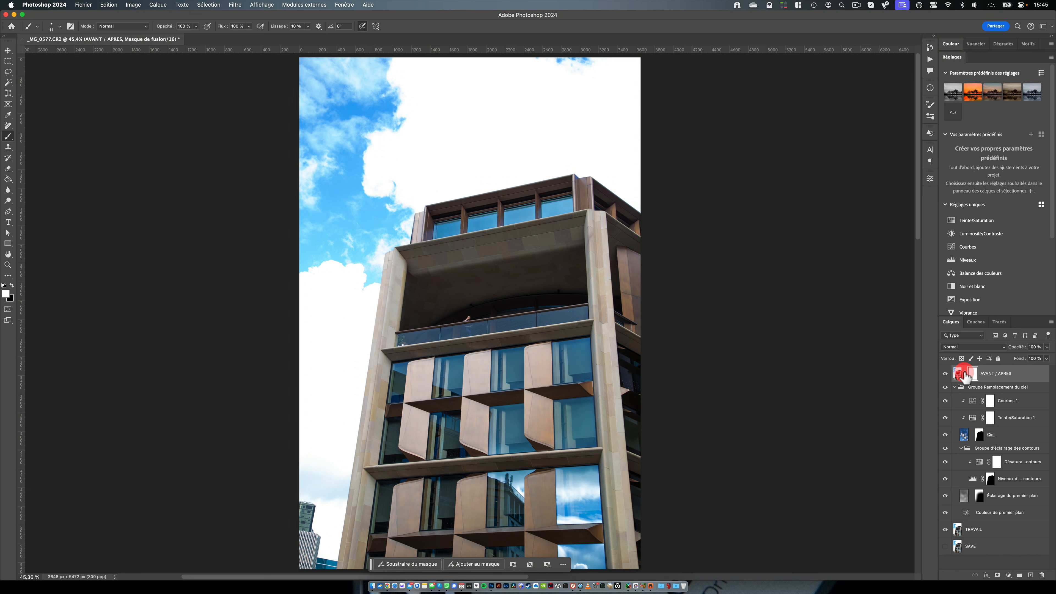
{"action": "left_click", "coordinate": [964, 374]}
With the Move tool, slide the AVANT / APRES mask sideways to compare the photo before and after, and leave the layer hidden.
{"action": "left_click", "coordinate": [8, 50]}
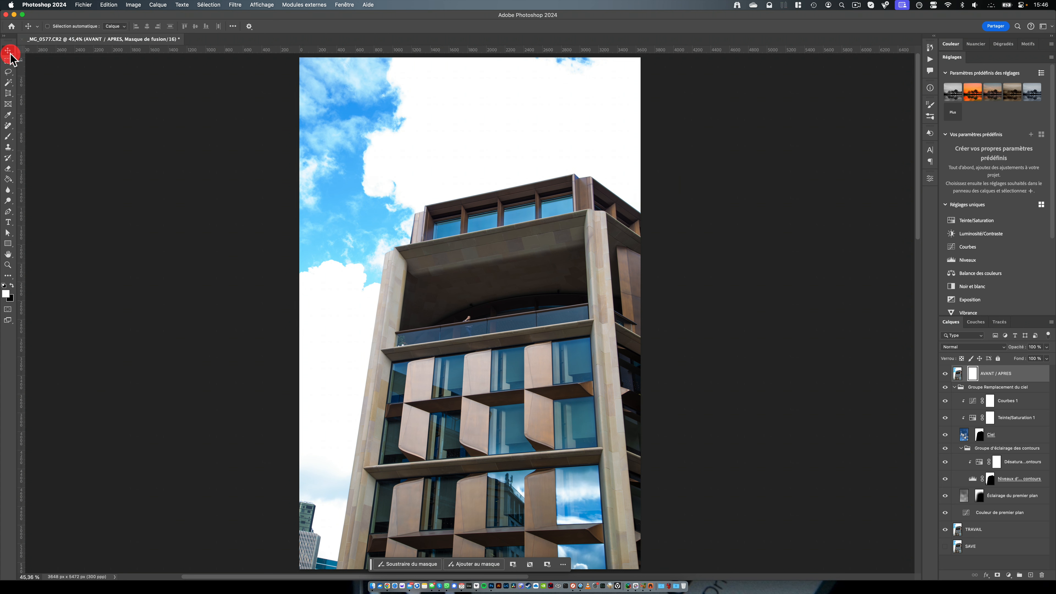
{"action": "left_click_drag", "start_coordinate": [332, 291], "coordinate": [852, 343]}
{"action": "left_click_drag", "start_coordinate": [746, 336], "coordinate": [525, 323]}
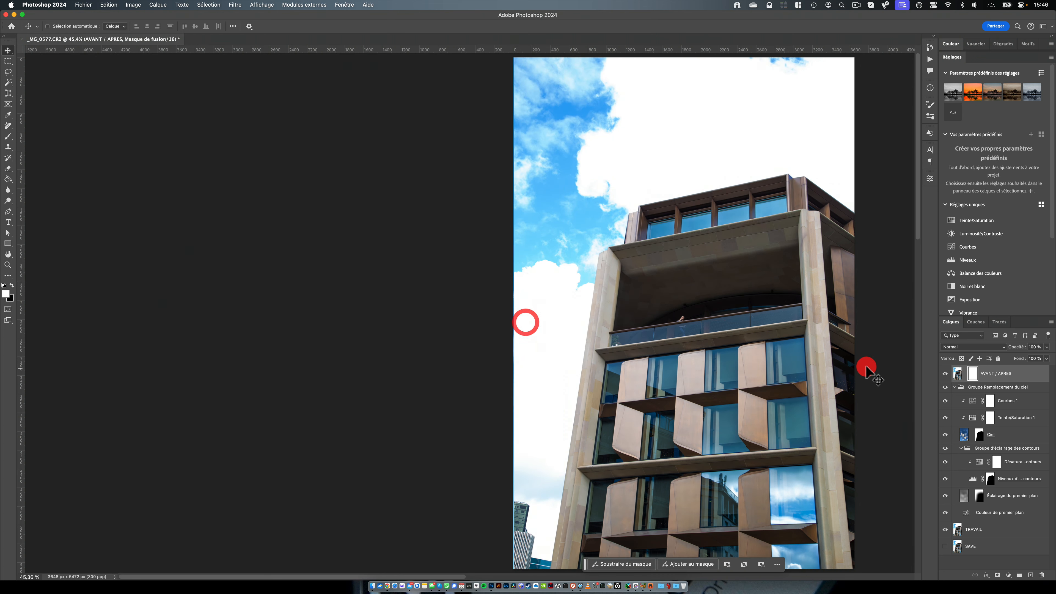
{"action": "left_click", "coordinate": [944, 374]}
{"action": "left_click_drag", "start_coordinate": [626, 324], "coordinate": [383, 325]}
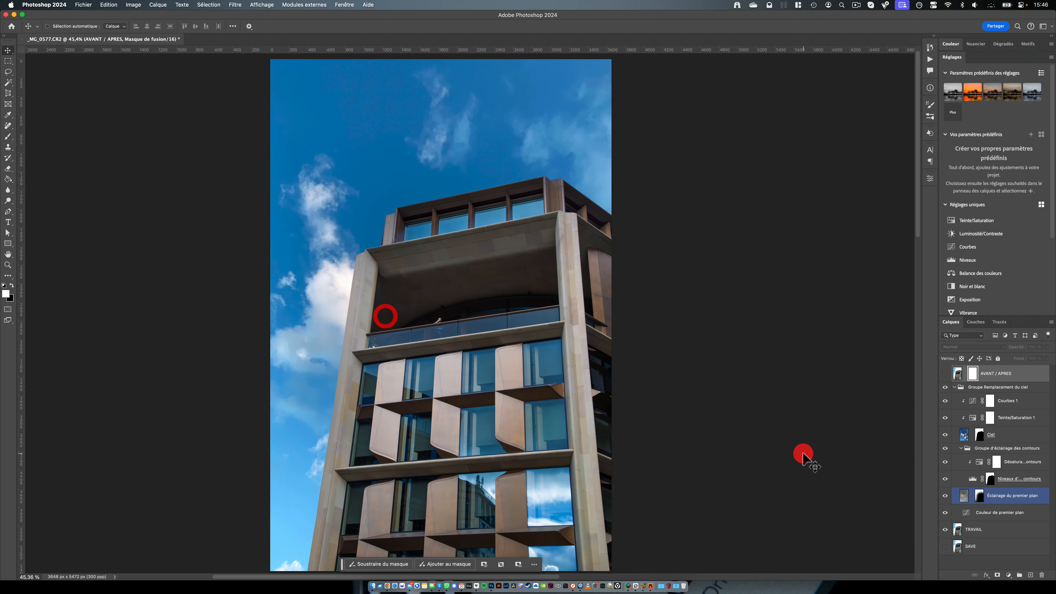
{"action": "left_click", "coordinate": [945, 376]}
In the Courbes 1 adjustment's Rouge channel, try moving the white point, check the clouds against the whole building and put away the settings.
{"action": "key", "text": "z"}
{"action": "left_click", "coordinate": [337, 254]}
{"action": "left_click", "coordinate": [974, 406]}
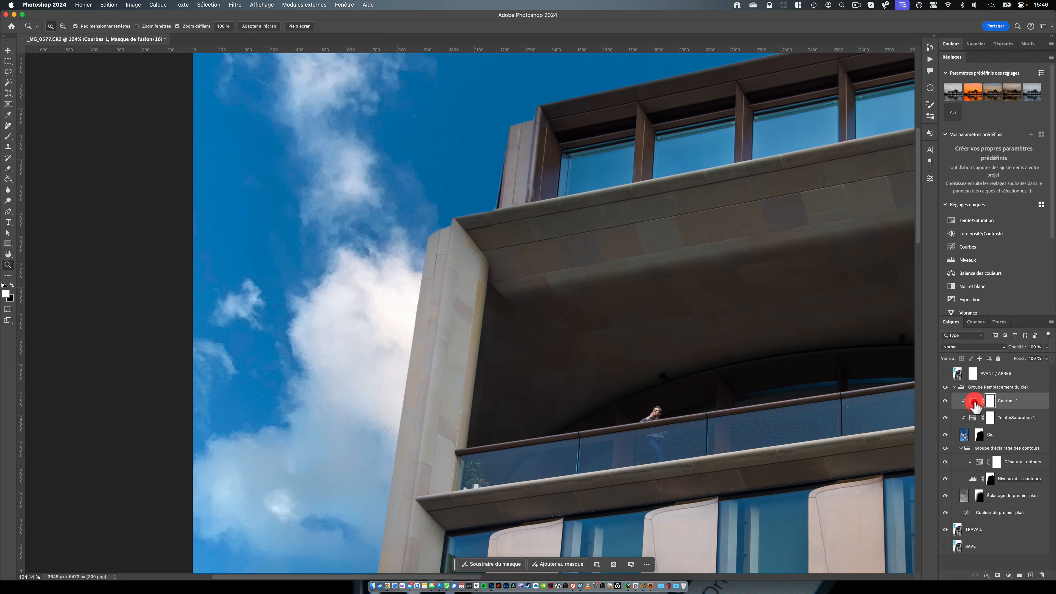
{"action": "left_click", "coordinate": [973, 406]}
{"action": "left_click", "coordinate": [854, 212]}
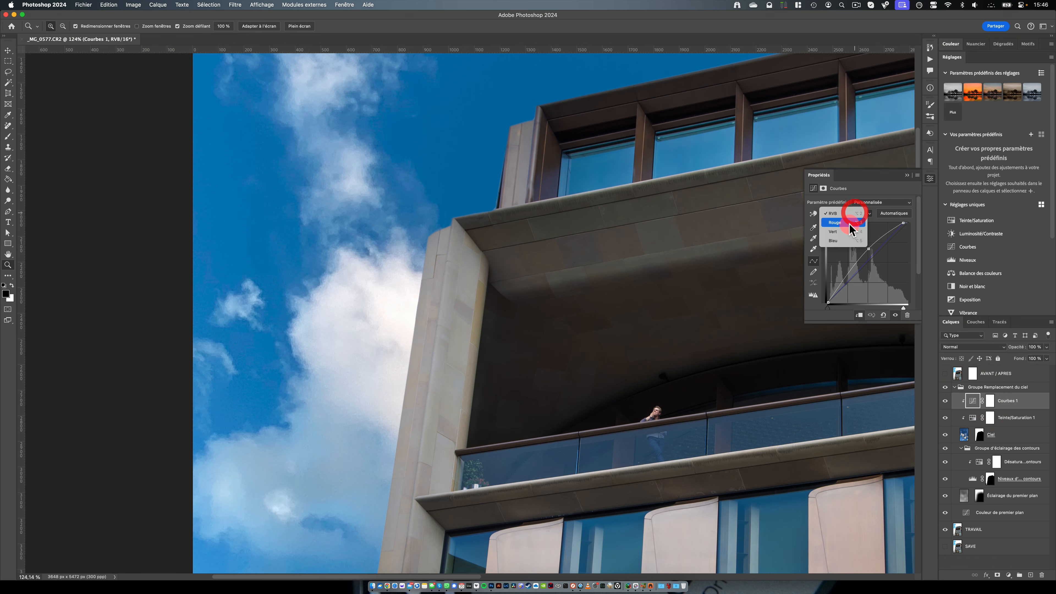
{"action": "left_click", "coordinate": [850, 228]}
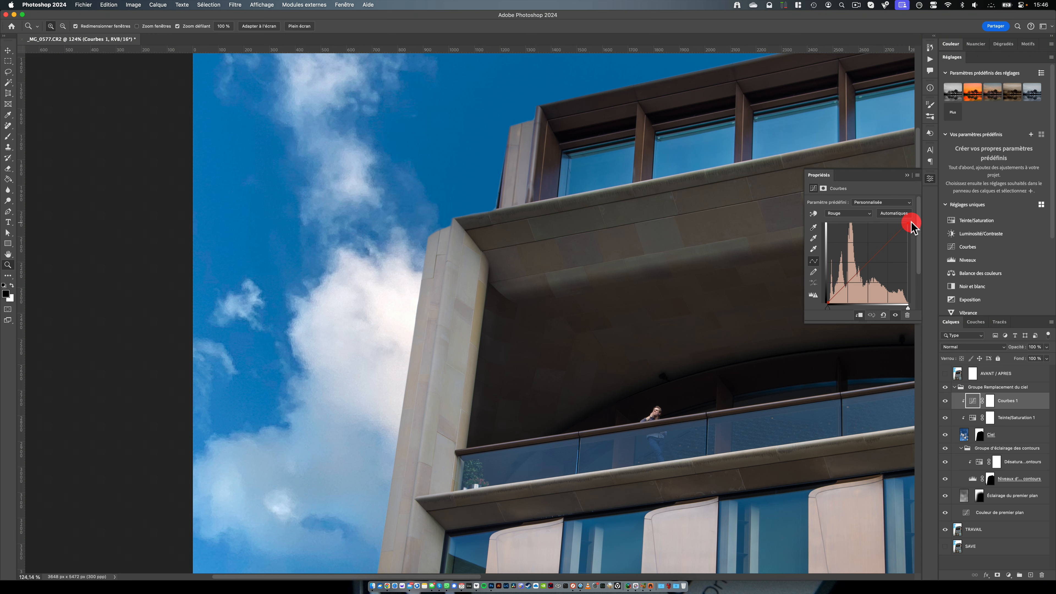
{"action": "mouse_move", "coordinate": [911, 222]}
{"action": "left_mouse_down"}
{"action": "mouse_move", "coordinate": [916, 232]}
{"action": "mouse_move", "coordinate": [927, 228]}
{"action": "left_mouse_up"}
{"action": "left_click_drag", "start_coordinate": [574, 250], "coordinate": [499, 250]}
{"action": "left_click_drag", "start_coordinate": [658, 296], "coordinate": [535, 286]}
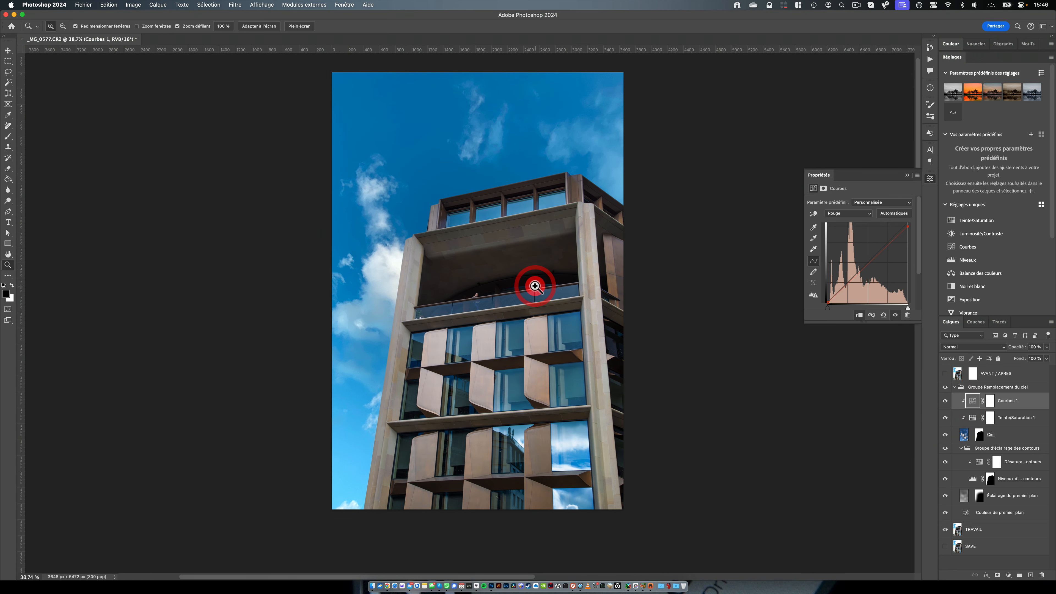
{"action": "left_click", "coordinate": [907, 175]}
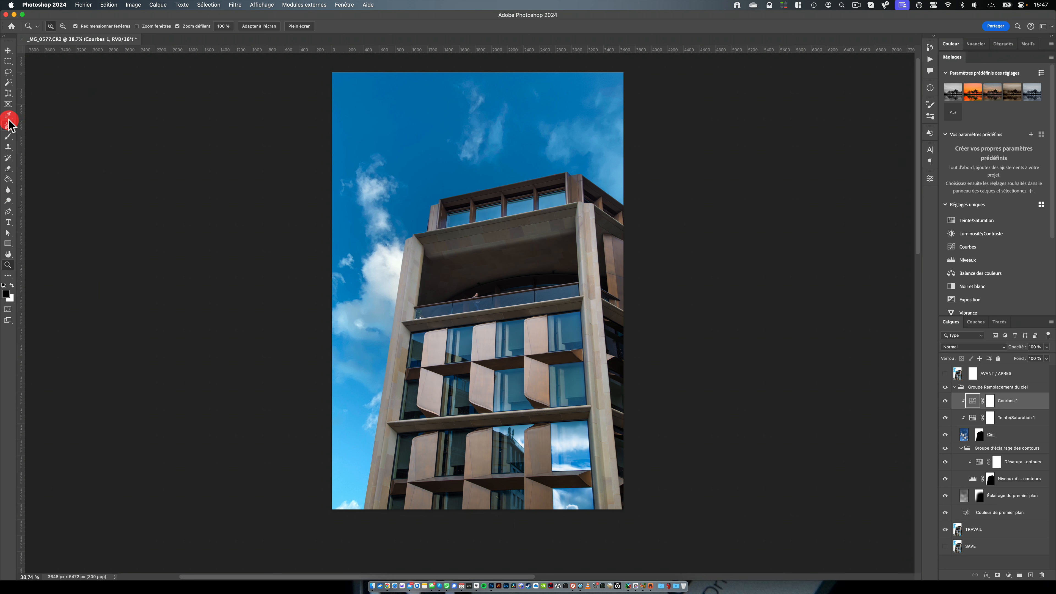
Place a colour sampler on the bright cloud beside the left wall and set the sample size to Moyenne 3 x 3.
{"action": "left_click_drag", "start_coordinate": [8, 114], "coordinate": [85, 122]}
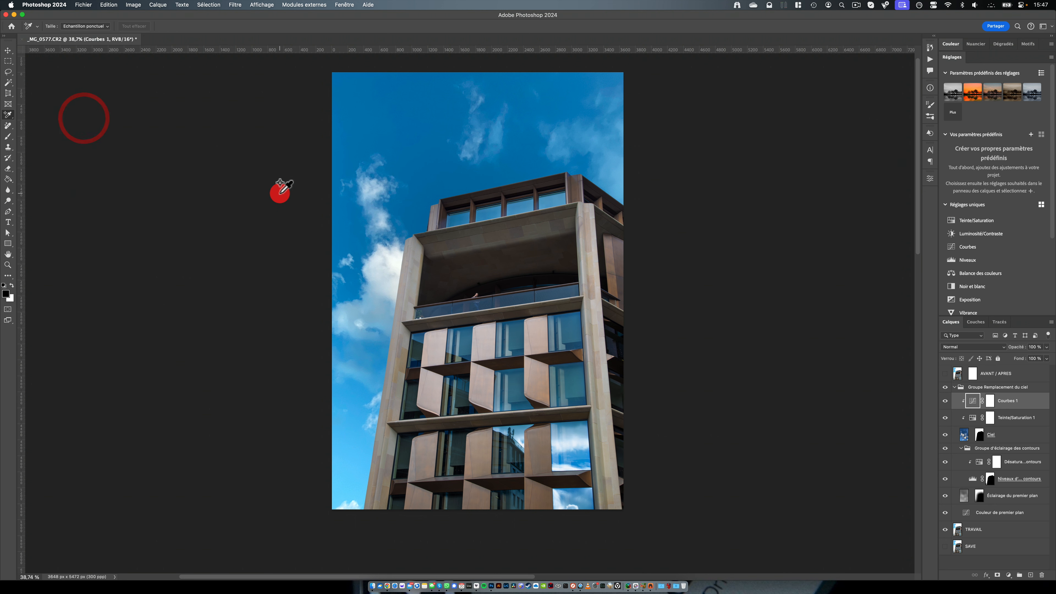
{"action": "left_click", "coordinate": [393, 261]}
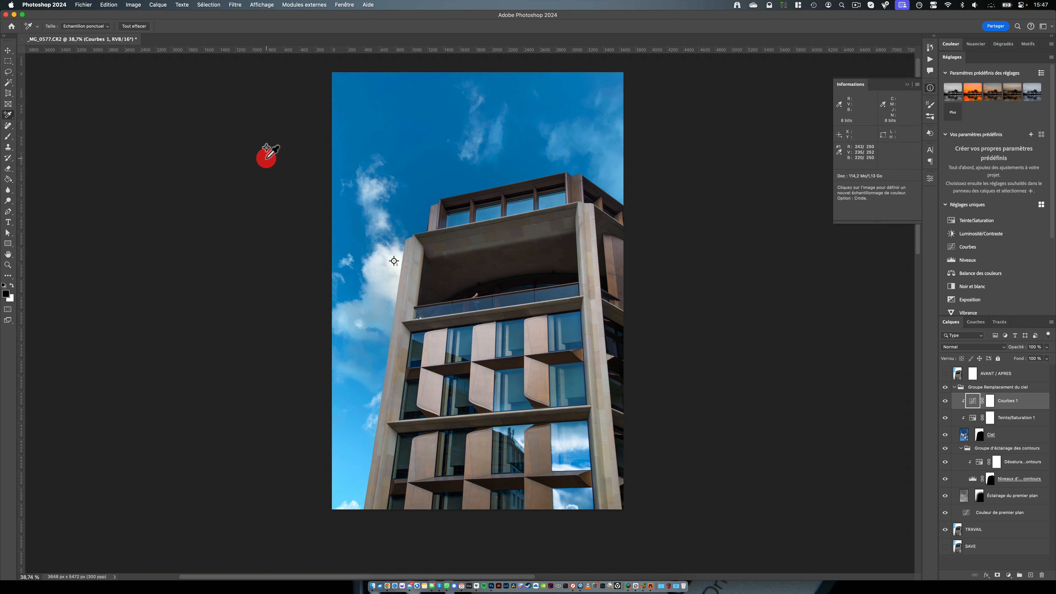
{"action": "left_click", "coordinate": [100, 26]}
{"action": "left_click", "coordinate": [100, 41]}
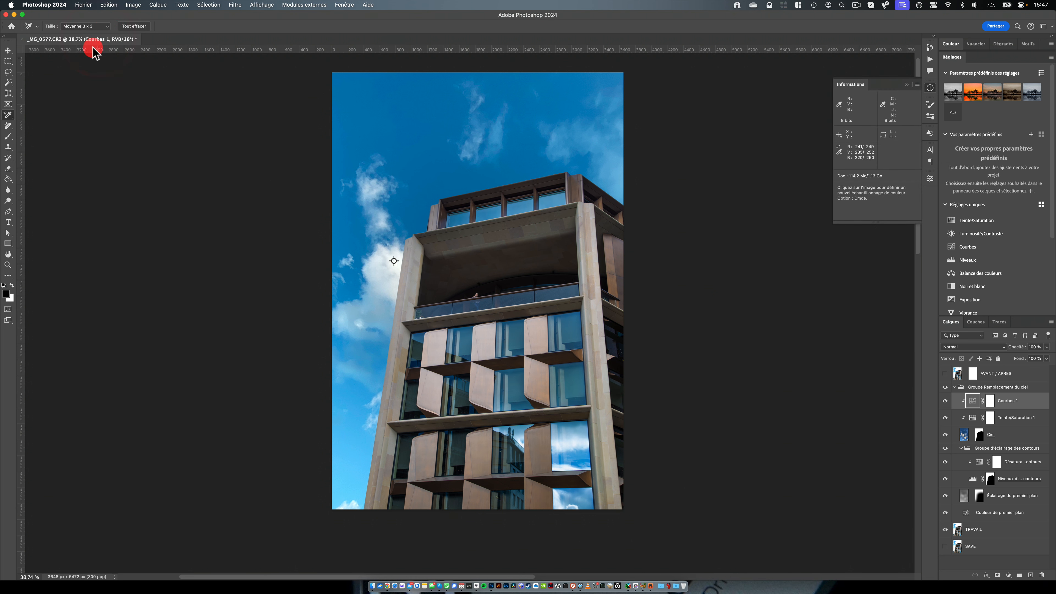
{"action": "left_click", "coordinate": [104, 26]}
{"action": "left_click", "coordinate": [103, 25]}
Sample the bright cloud with the Eyedropper, set the sample size to Moyenne 5 x 5 and read the cloud's colour values.
{"action": "left_click", "coordinate": [7, 115]}
{"action": "left_click", "coordinate": [41, 115]}
{"action": "scroll", "coordinate": [394, 262], "scroll_direction": "up", "scroll_amount": 5}
{"action": "left_click", "coordinate": [503, 255]}
{"action": "left_click", "coordinate": [100, 26]}
{"action": "left_click", "coordinate": [99, 36]}
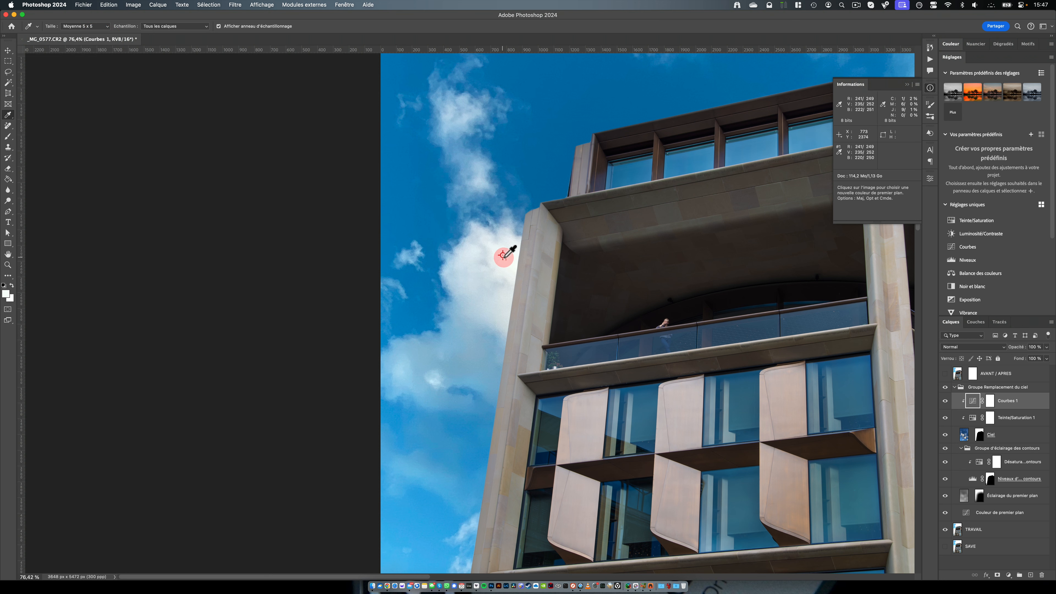
{"action": "left_click_drag", "start_coordinate": [672, 224], "coordinate": [501, 185]}
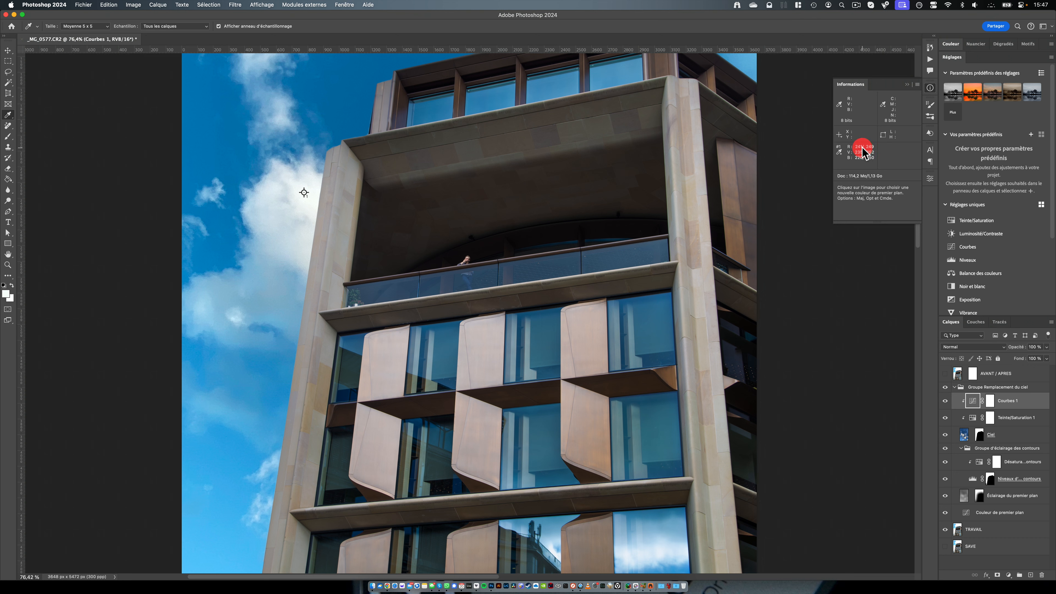
{"action": "left_click", "coordinate": [309, 189]}
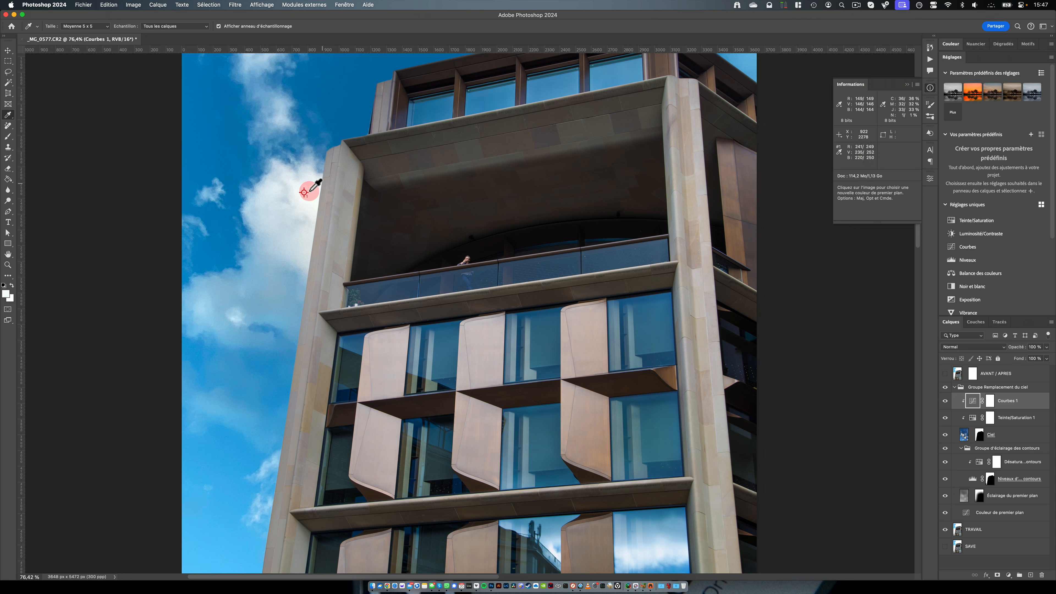
Place a second colour sampler on the white cloud reflected in the lower right window and shift the first one slightly on the bright cloud.
{"action": "left_click_drag", "start_coordinate": [610, 379], "coordinate": [528, 189]}
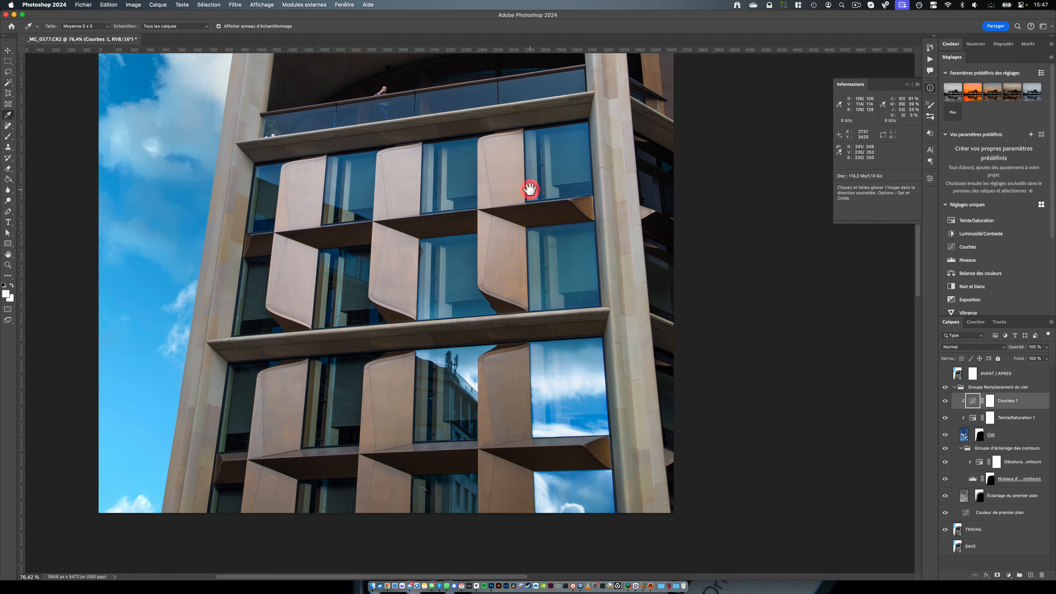
{"action": "key", "text": "z"}
{"action": "left_click_drag", "start_coordinate": [566, 425], "coordinate": [581, 400]}
{"action": "key", "text": "i"}
{"action": "scroll", "coordinate": [581, 401], "scroll_direction": "down", "scroll_amount": 10}
{"action": "key", "text": "shift+i"}
{"action": "left_click", "coordinate": [536, 460]}
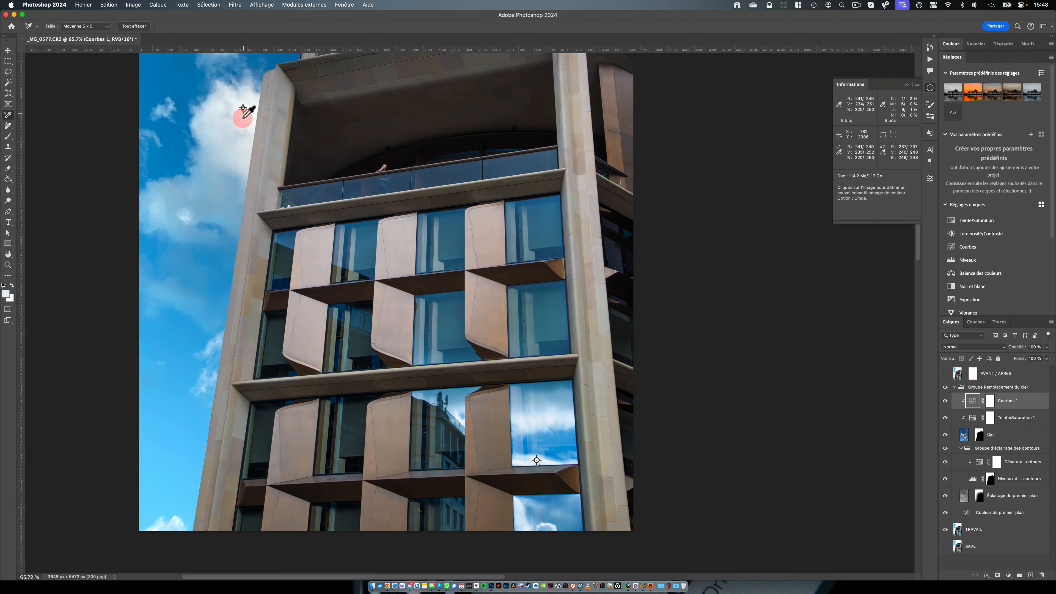
{"action": "left_click_drag", "start_coordinate": [245, 106], "coordinate": [247, 108]}
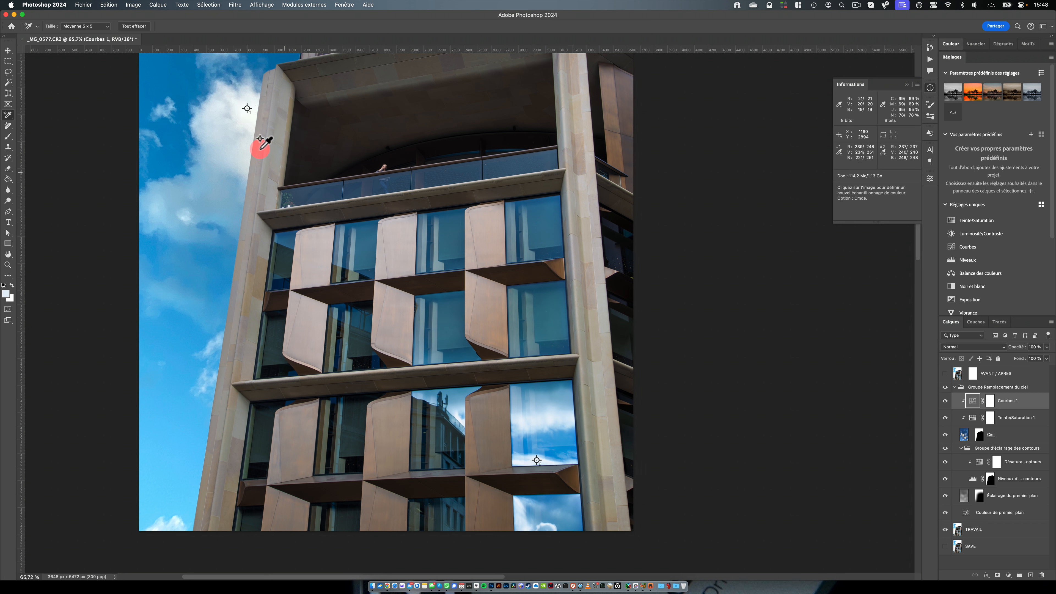
Add a blank layer above AVANT / APRES and fine-tune the positions of both colour samplers to compare the cloud with its reflection.
{"action": "left_click", "coordinate": [1021, 376]}
{"action": "left_click", "coordinate": [1030, 573]}
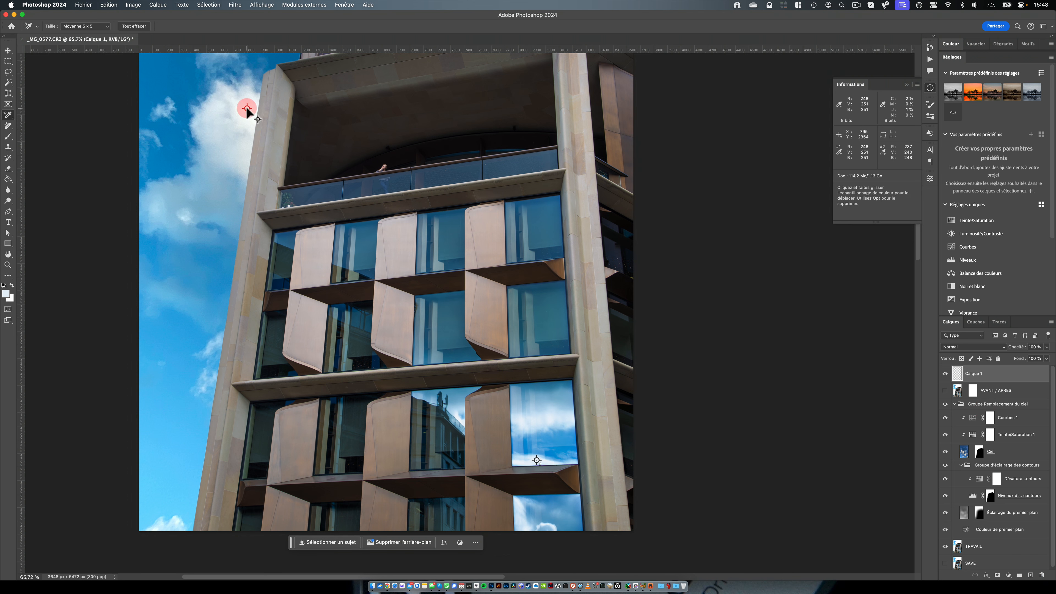
{"action": "left_click_drag", "start_coordinate": [247, 109], "coordinate": [249, 107]}
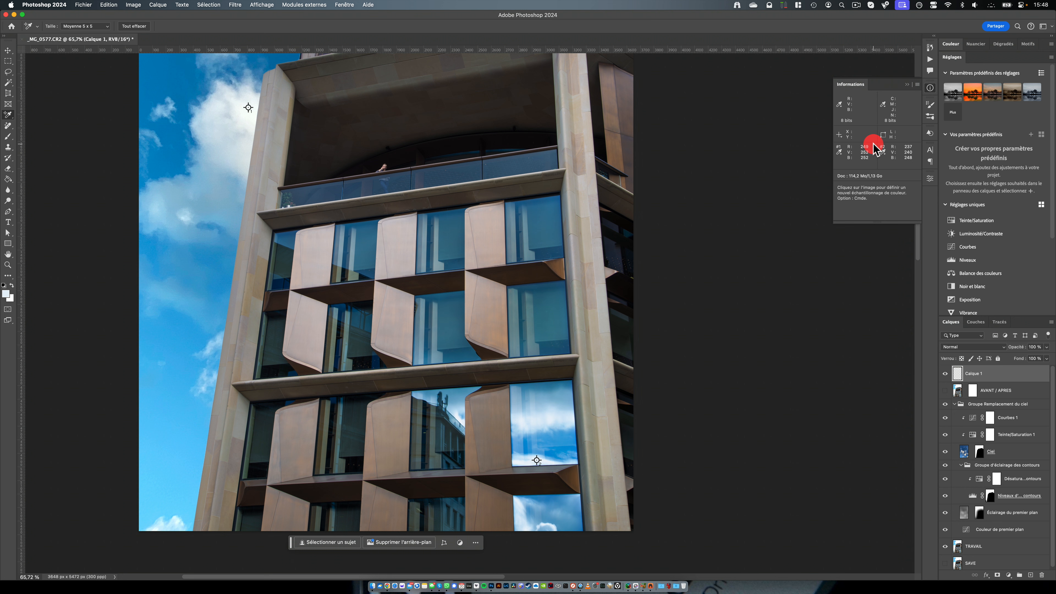
{"action": "left_click", "coordinate": [929, 150]}
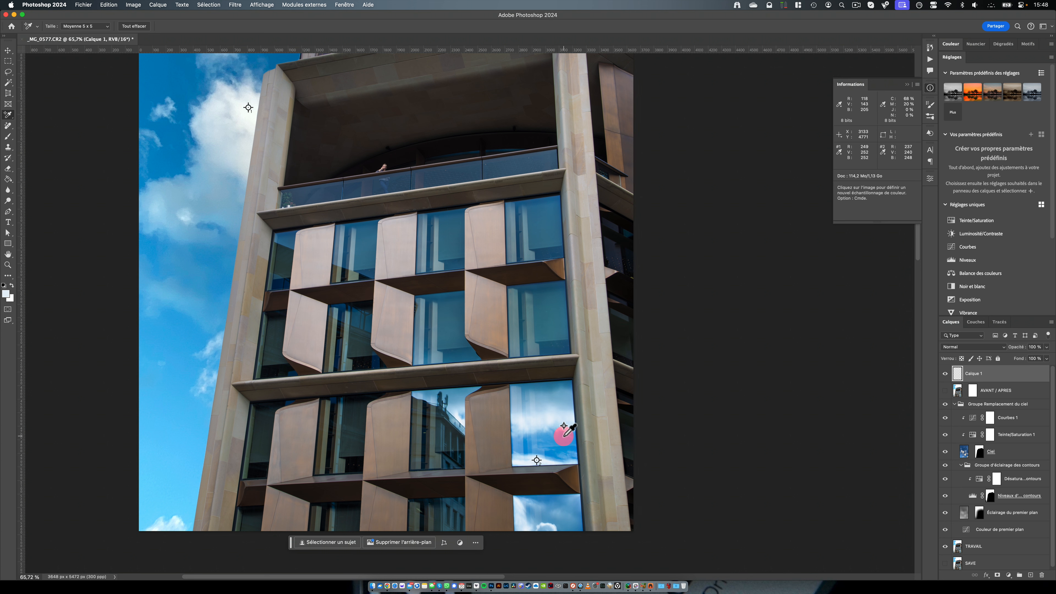
{"action": "left_click", "coordinate": [247, 113]}
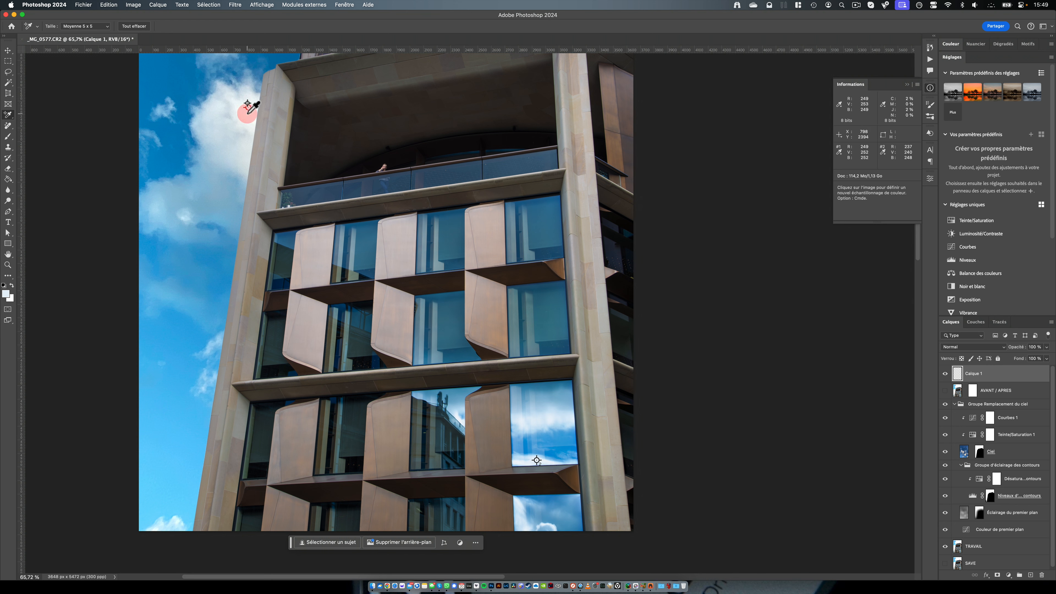
{"action": "left_click", "coordinate": [537, 459]}
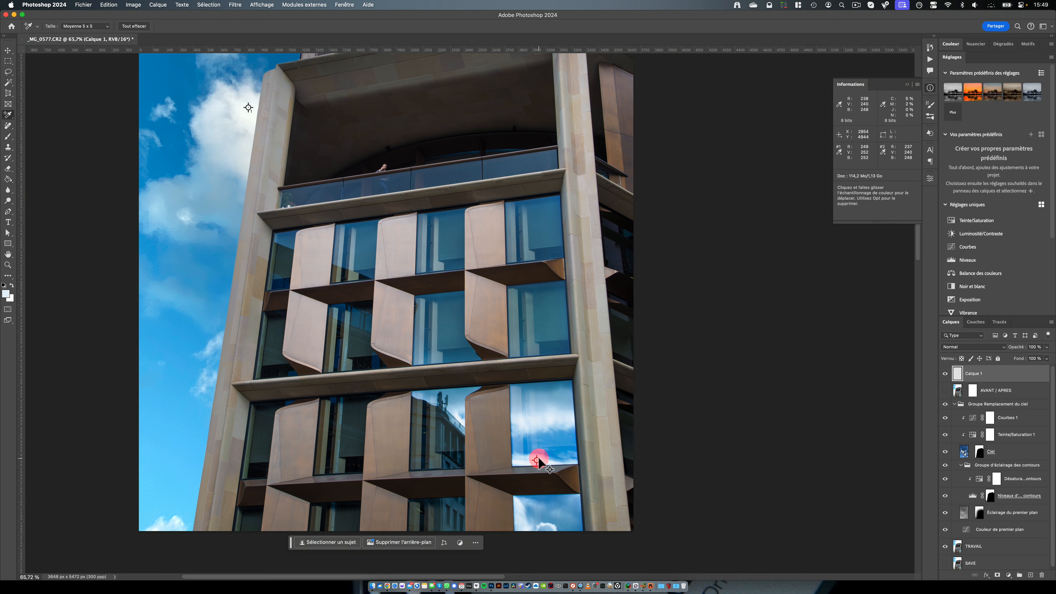
{"action": "mouse_move", "coordinate": [537, 459]}
{"action": "left_mouse_down"}
{"action": "mouse_move", "coordinate": [542, 420]}
{"action": "mouse_move", "coordinate": [525, 515]}
{"action": "mouse_move", "coordinate": [534, 415]}
{"action": "mouse_move", "coordinate": [534, 460]}
{"action": "left_mouse_up"}
Select the Courbes 1 adjustment layer.
{"action": "left_click", "coordinate": [972, 373]}
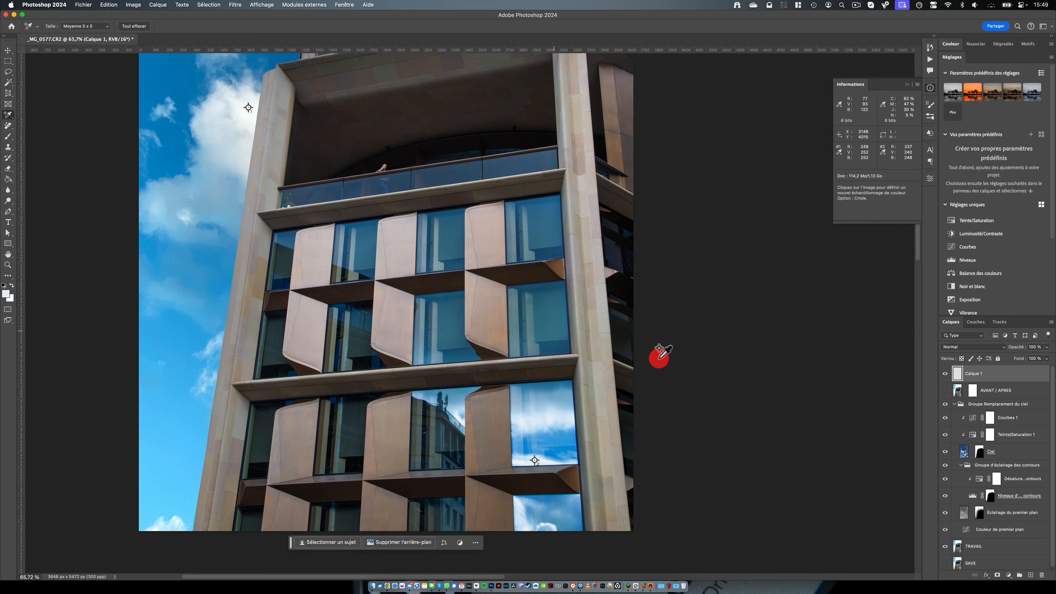
{"action": "left_click", "coordinate": [974, 419]}
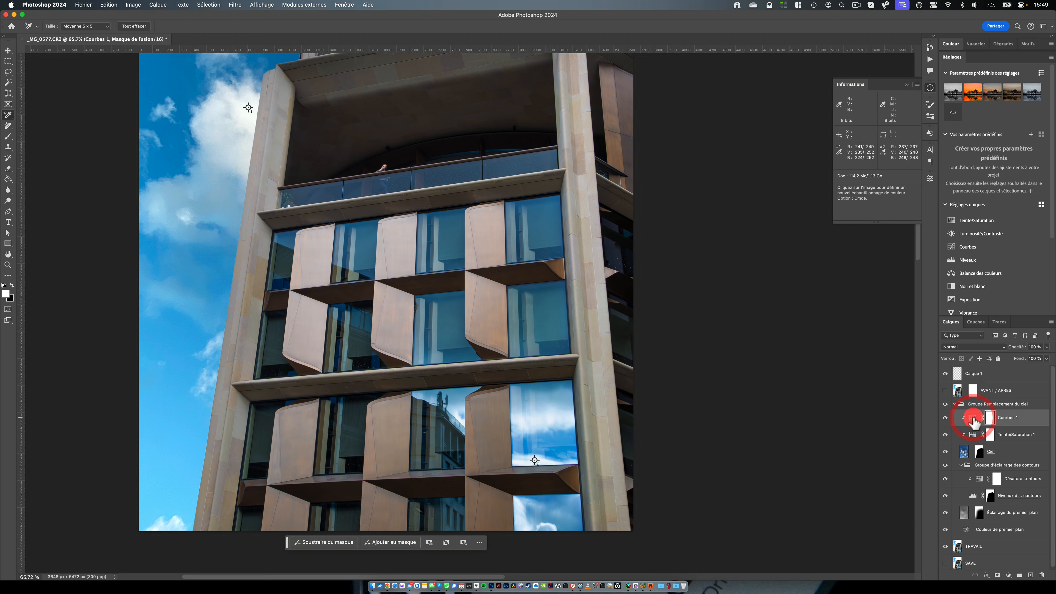